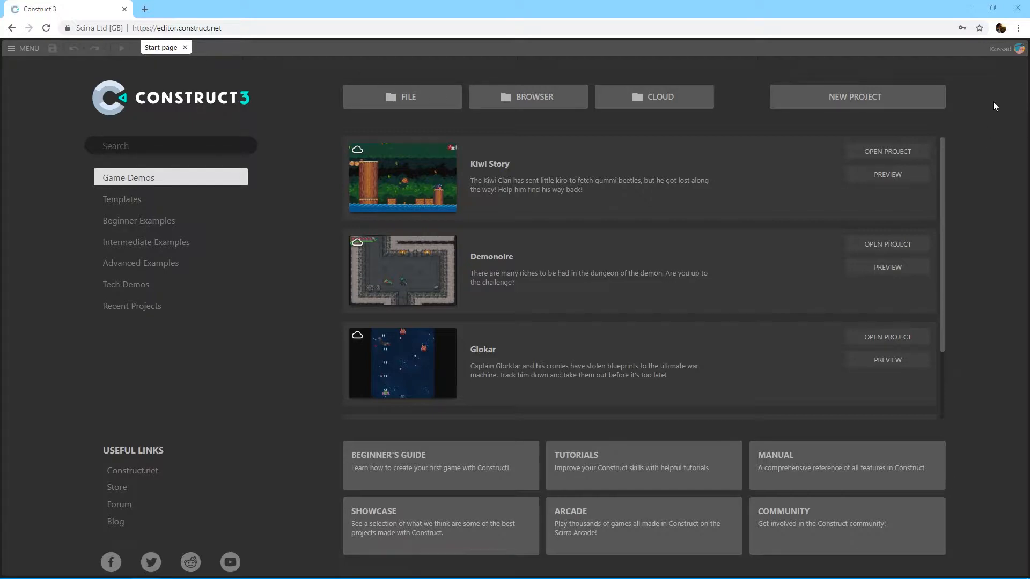
Step: Log out of the account and create a new project named Platformer with the default preset
left_click(1018, 49)
left_click(1001, 66)
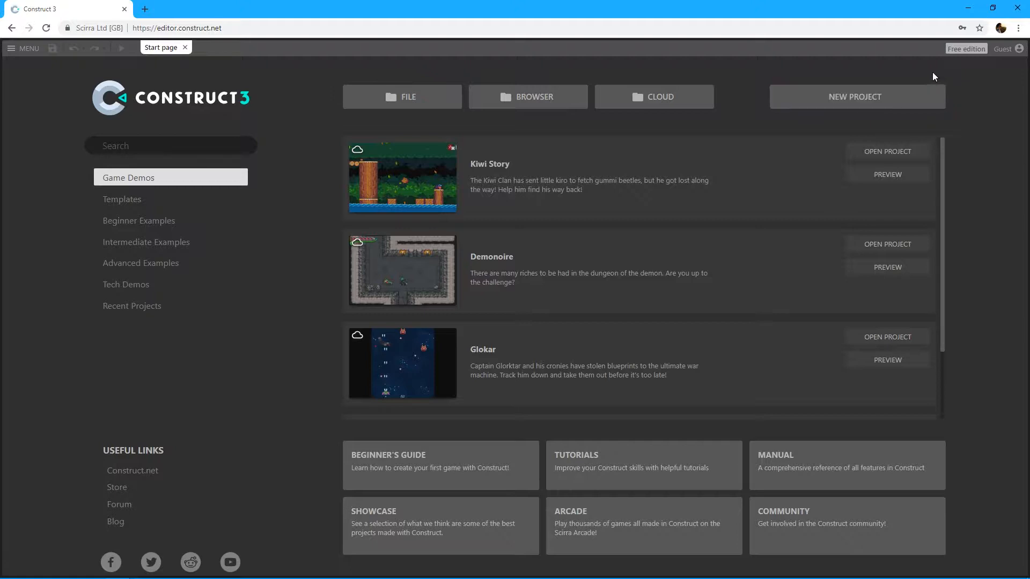
left_click(857, 104)
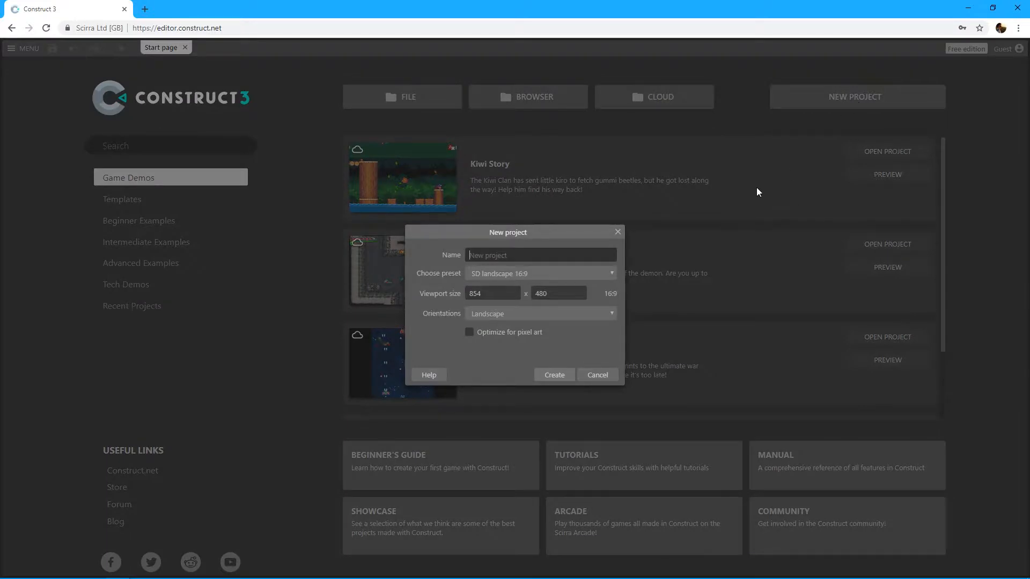
type("Platformer")
left_click(559, 378)
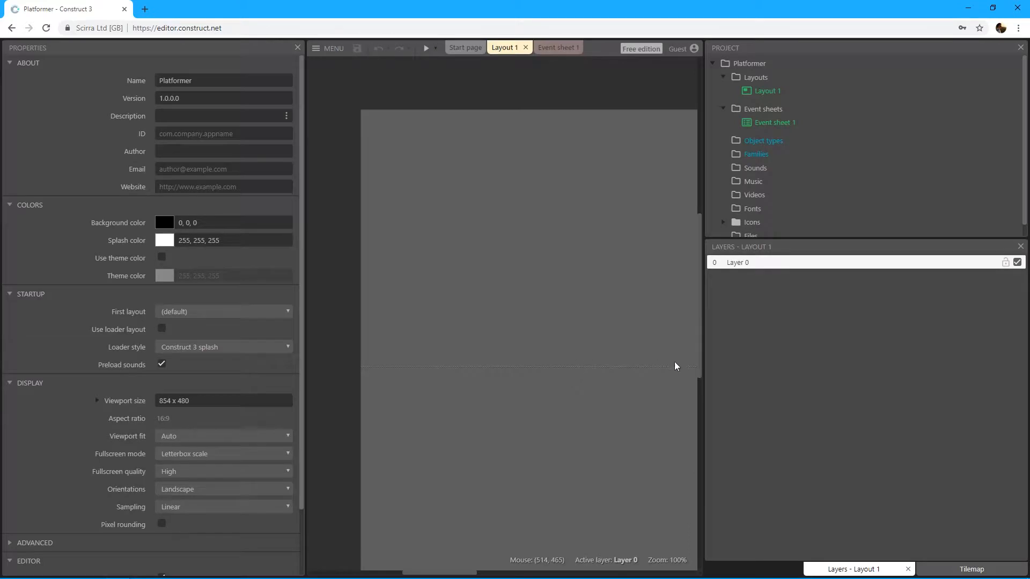
Step: Narrow the side panels to enlarge the layout editing area, and show the layout's properties
left_click_drag(703, 368, 846, 361)
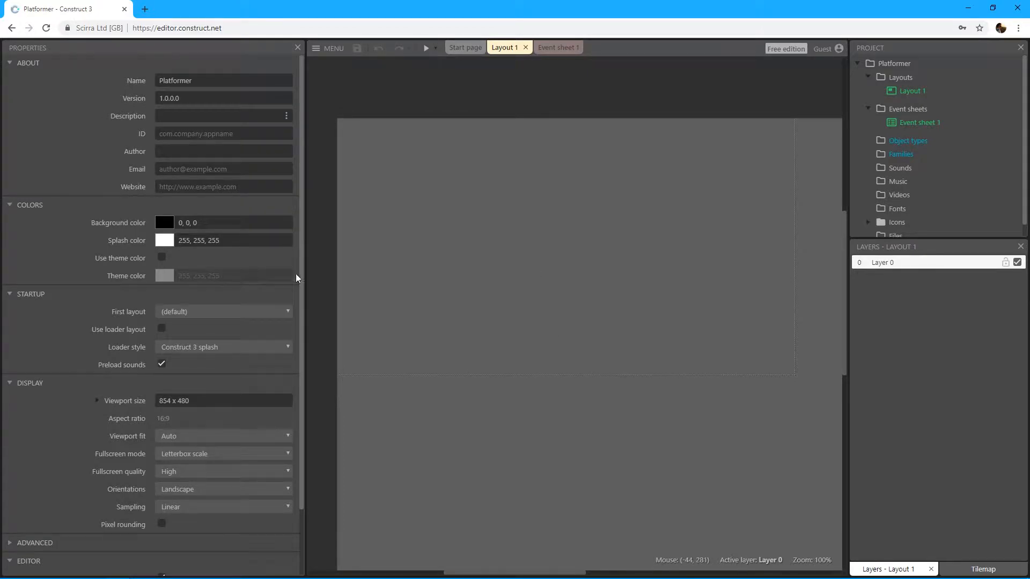
left_click_drag(301, 278, 200, 266)
left_click(593, 253)
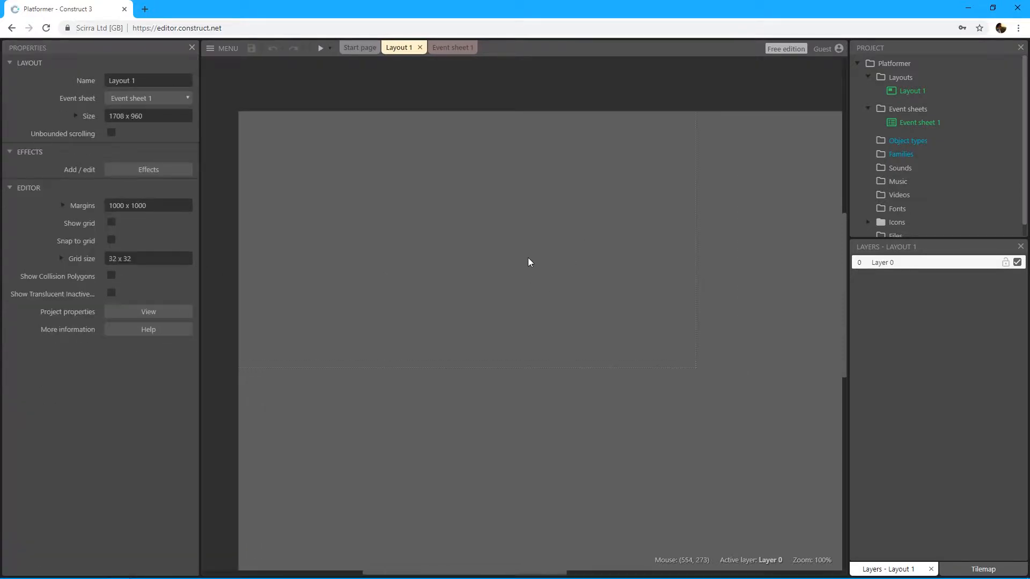
Step: Examine the layout canvas, including its outer edges and the dashed viewport boundary
middle_click_drag(528, 258, 558, 285)
middle_click_drag(459, 229, 462, 225)
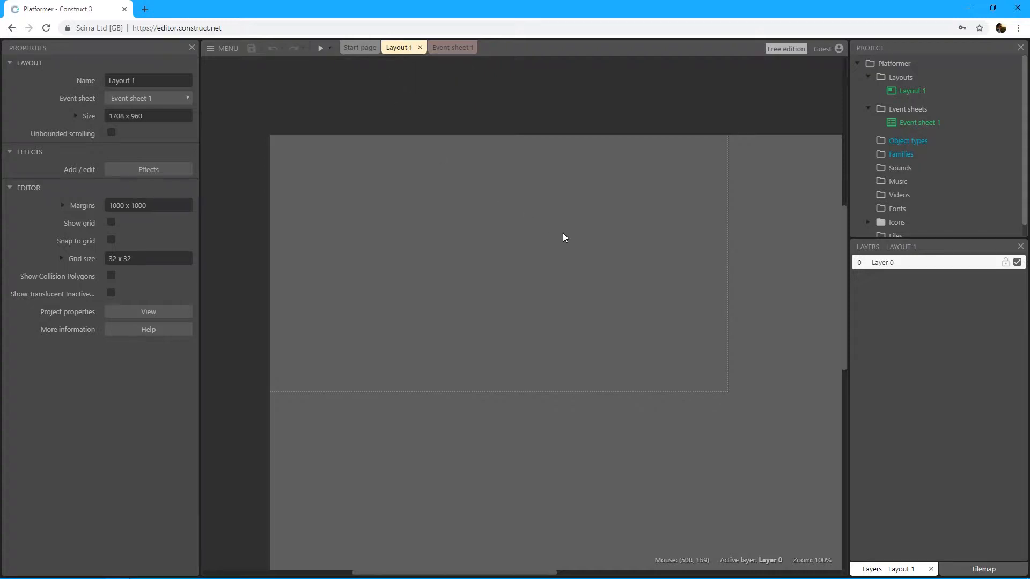
mouse_move(575, 246)
middle_mouse_down()
mouse_move(552, 217)
mouse_move(577, 252)
mouse_move(567, 242)
middle_mouse_up()
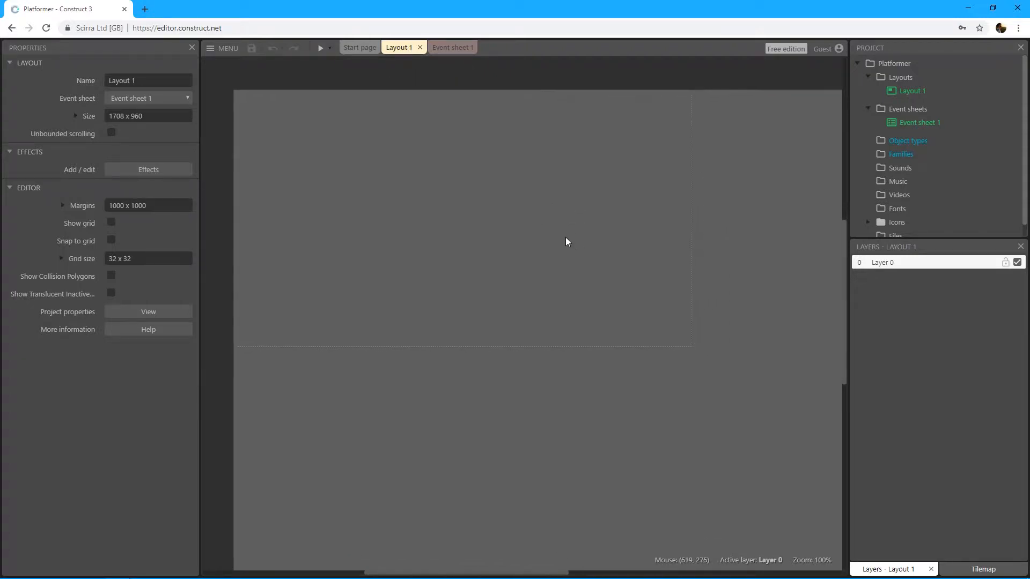
scroll(566, 238, "down", 3, "ctrl")
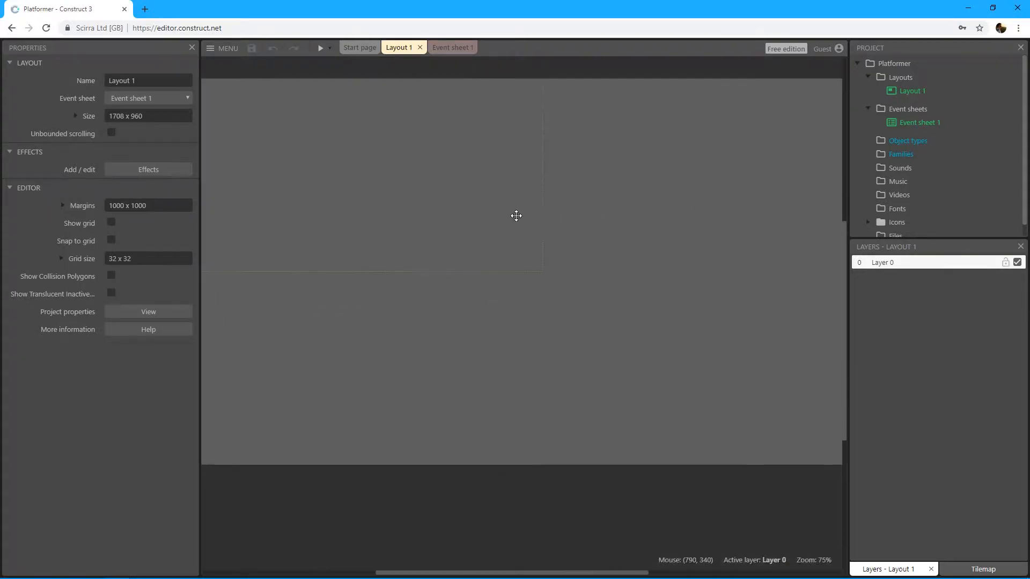
middle_click_drag(535, 219, 512, 225)
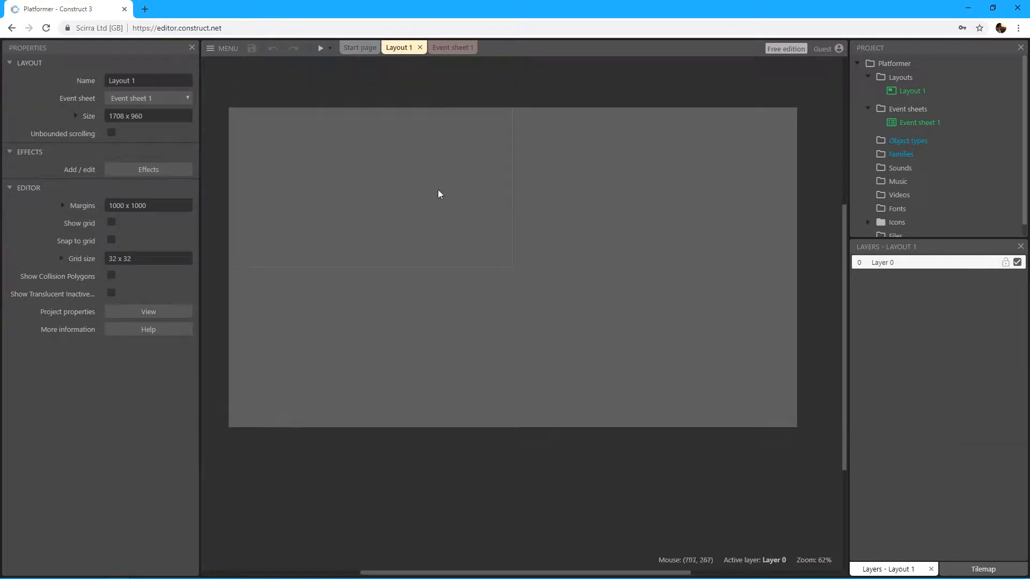
middle_click_drag(440, 192, 423, 211)
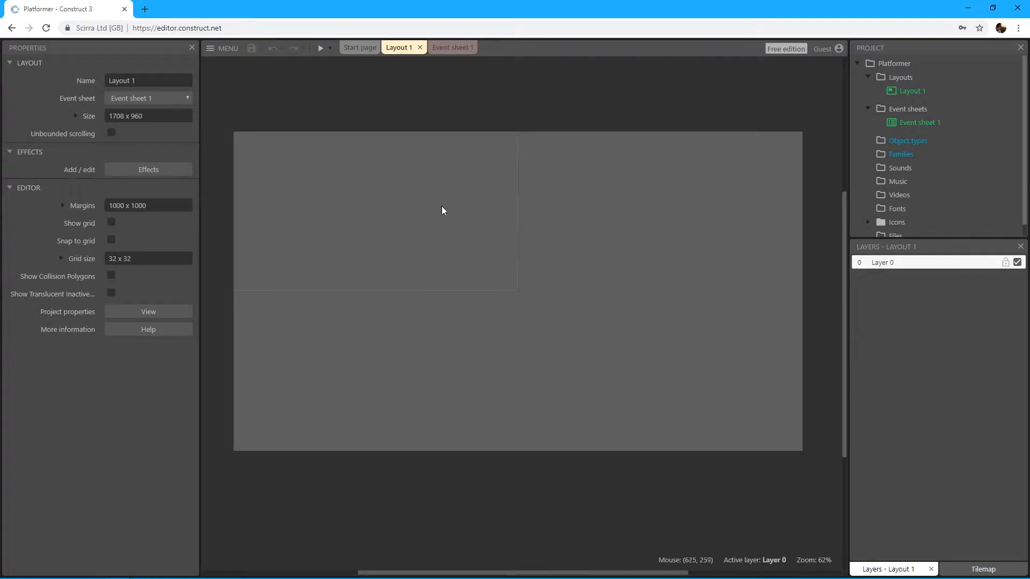
middle_click_drag(363, 176, 405, 171)
middle_click_drag(455, 220, 453, 255)
scroll(453, 258, "up", 3, "ctrl")
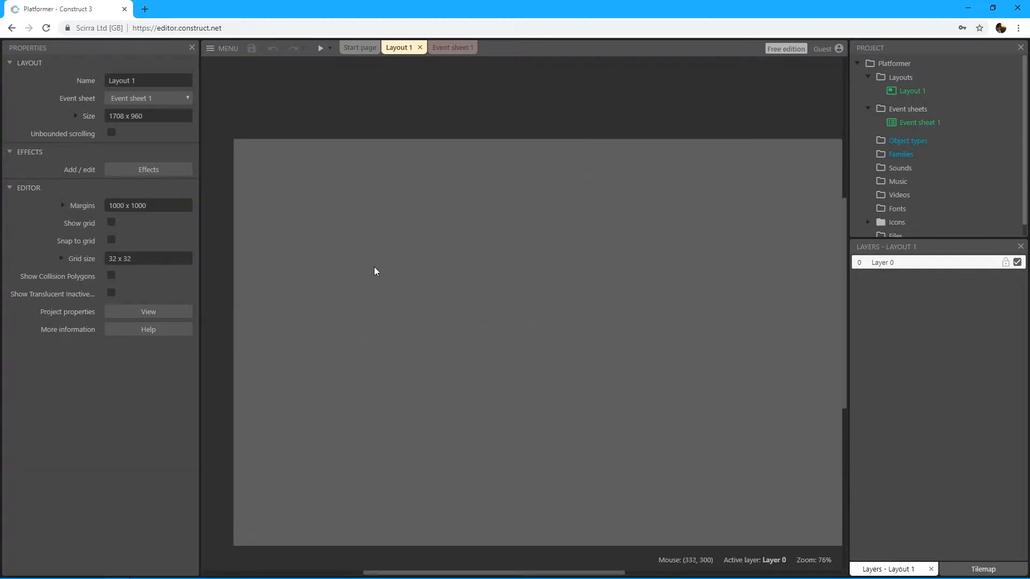
scroll(356, 255, "up", 1, "ctrl")
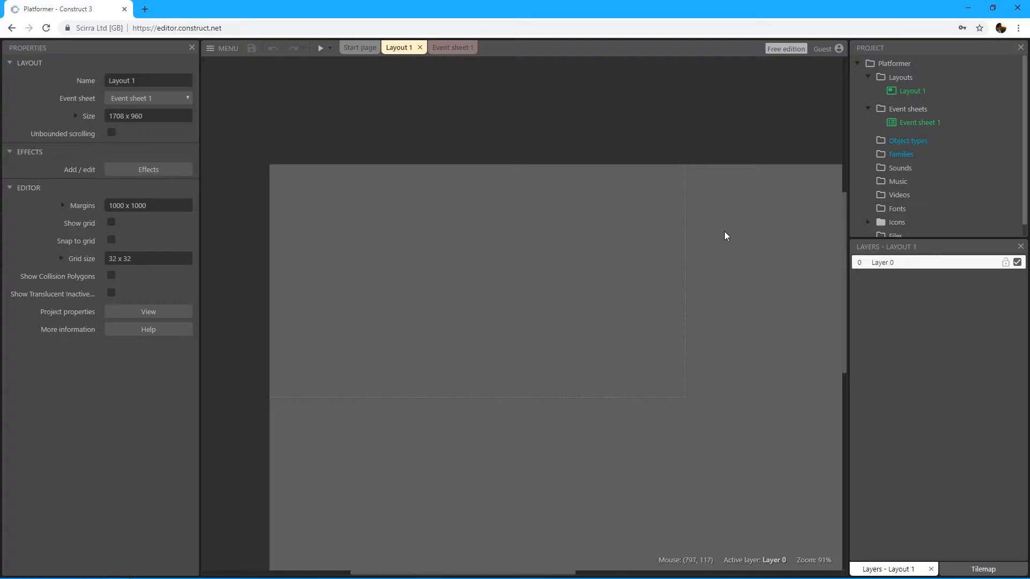
middle_click_drag(741, 342, 645, 308)
middle_click_drag(515, 316, 573, 327)
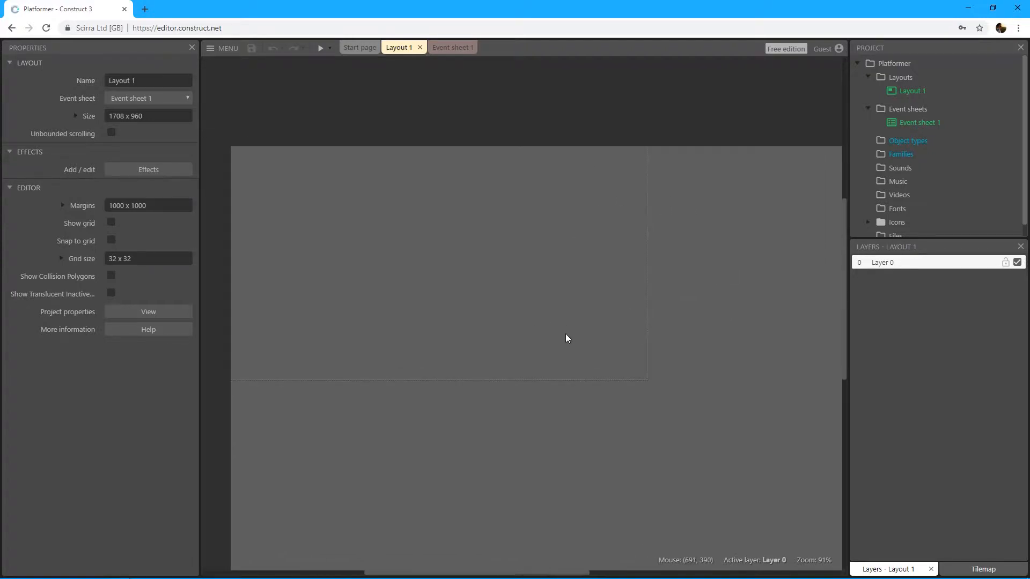
middle_click_drag(508, 298, 515, 290)
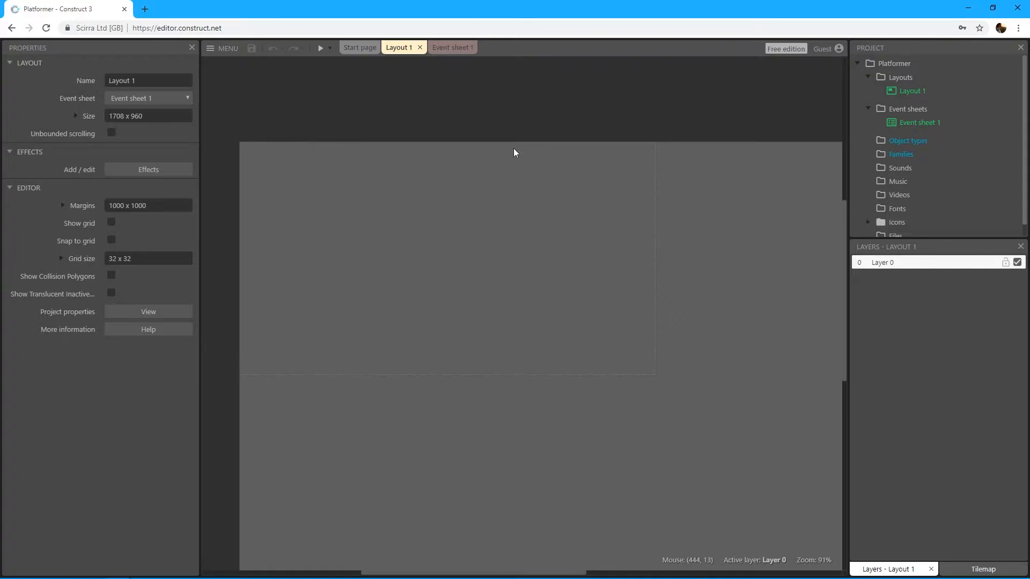
middle_click_drag(492, 514, 501, 384)
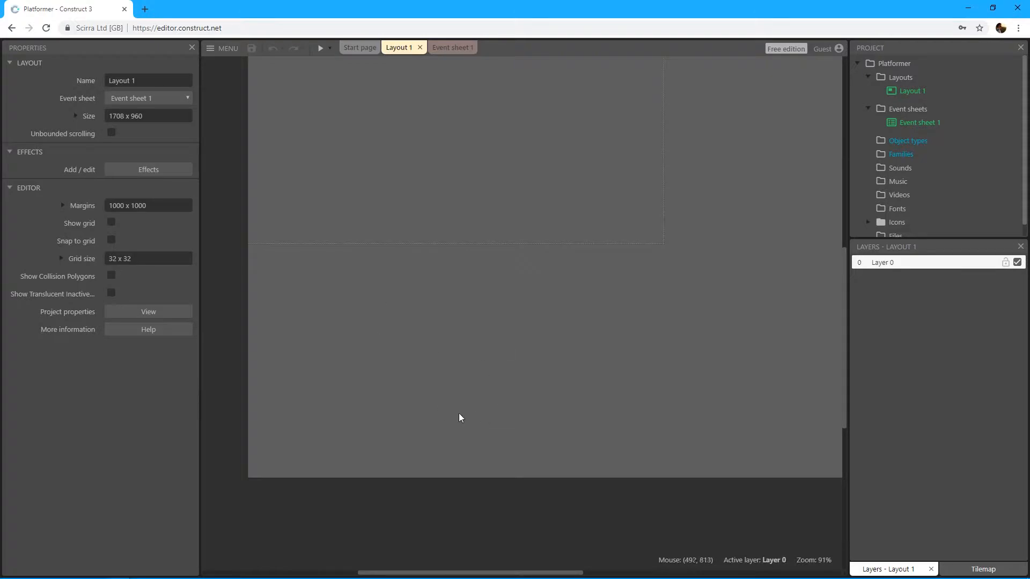
scroll(541, 340, "up", 2)
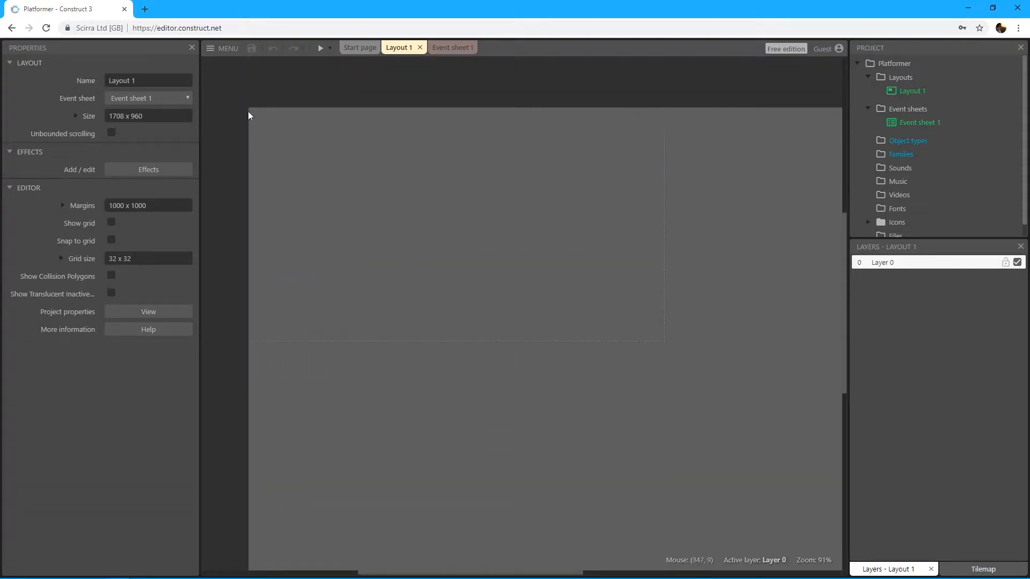
middle_click_drag(339, 167, 398, 216)
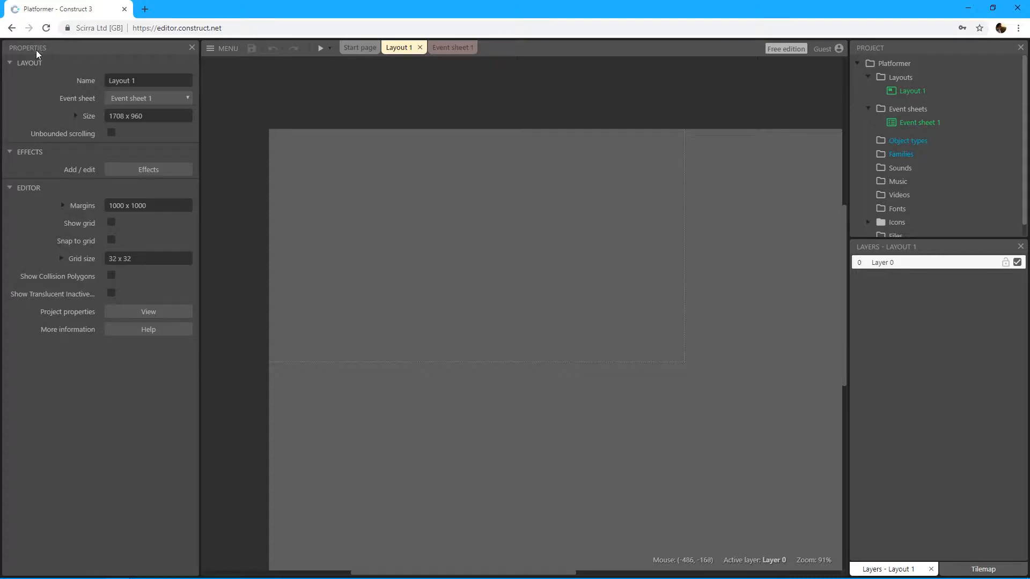
middle_click_drag(394, 159, 405, 150)
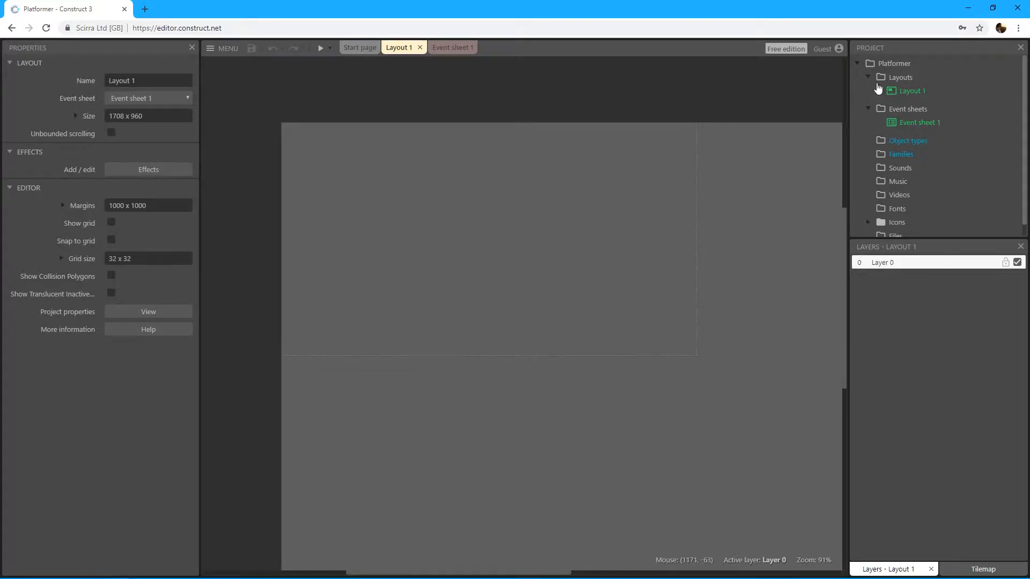
Step: Look over the project's layout and event sheet entries, view the empty event sheet, and return to Layout 1
left_click(910, 91)
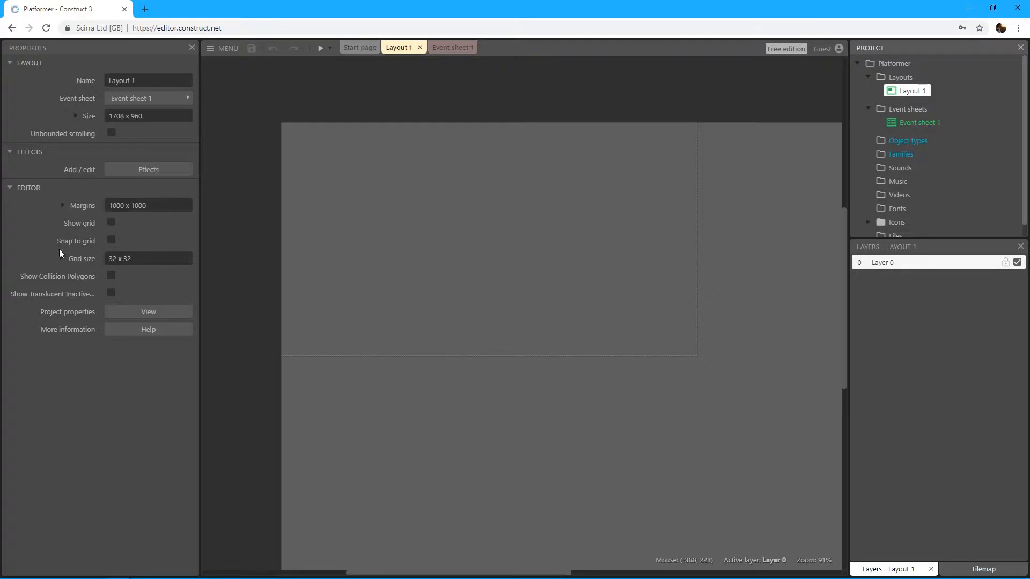
left_click(921, 123)
left_click(915, 91)
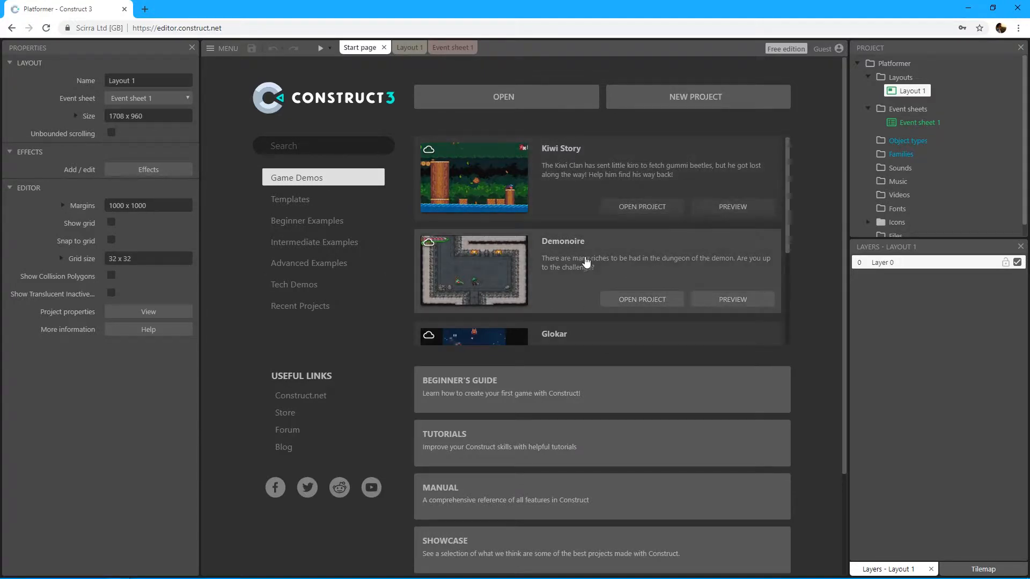
left_click(400, 48)
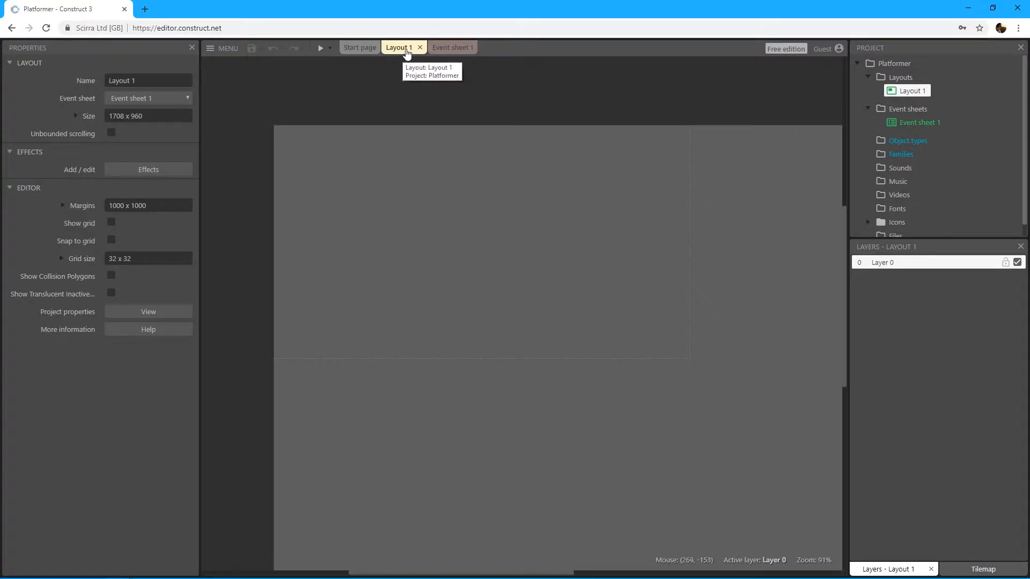
left_click(441, 49)
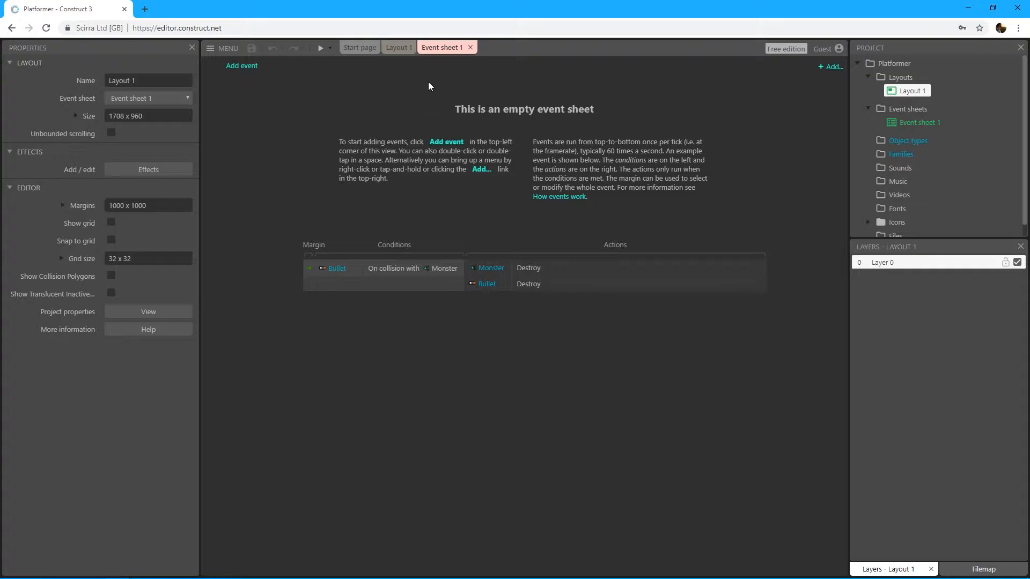
left_click(397, 47)
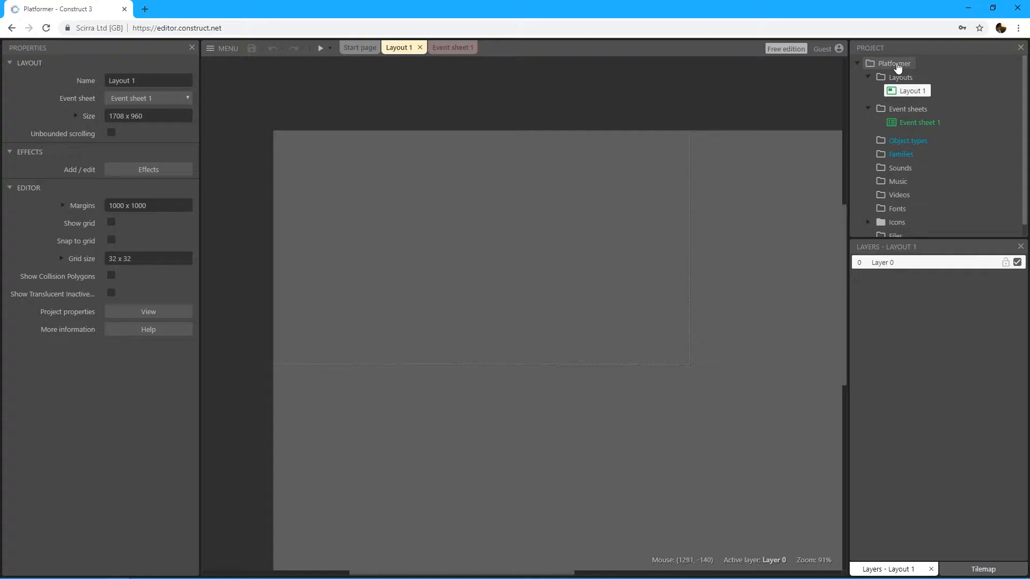
Step: Rename Layout 1 as level1
right_click(911, 92)
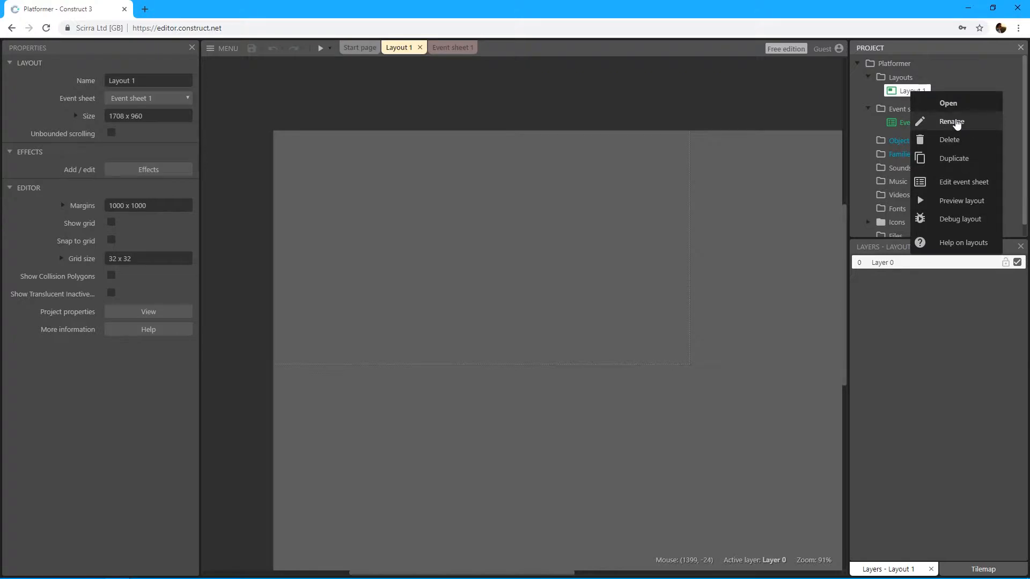
left_click(956, 122)
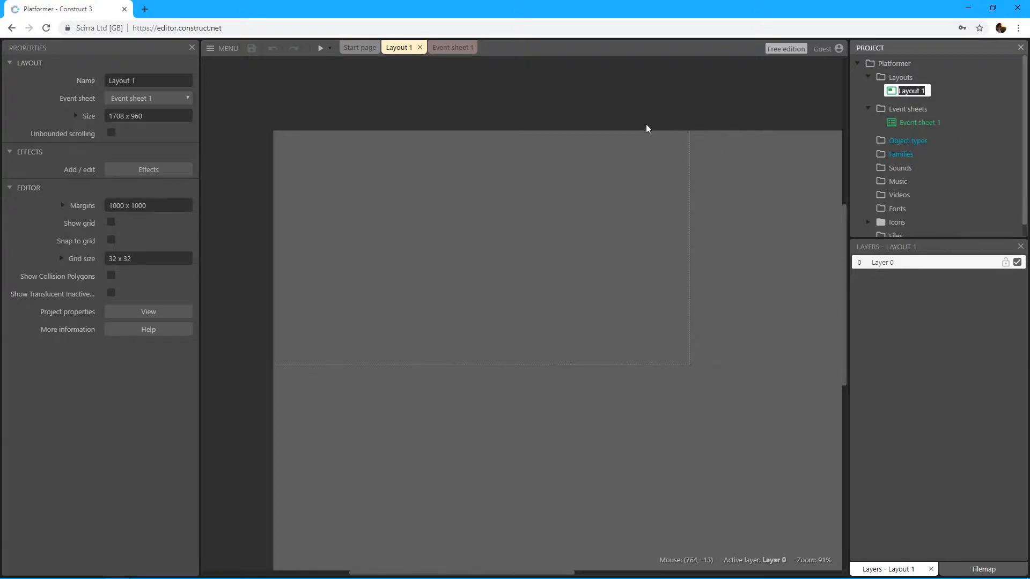
type("level1")
key("Return")
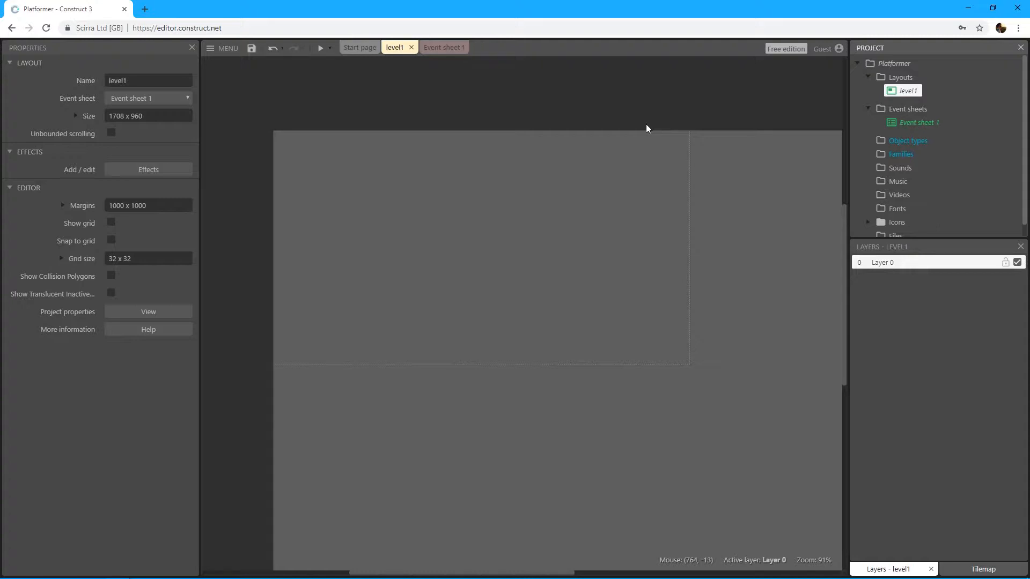
Step: Check which event sheet is assigned to the level1 layout in its properties
left_click(895, 108)
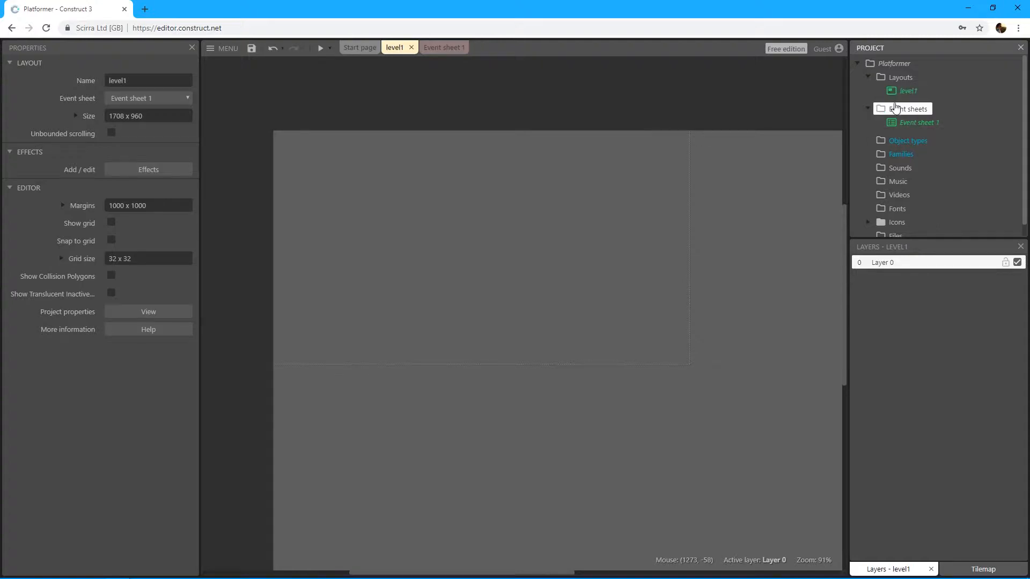
left_click(918, 124)
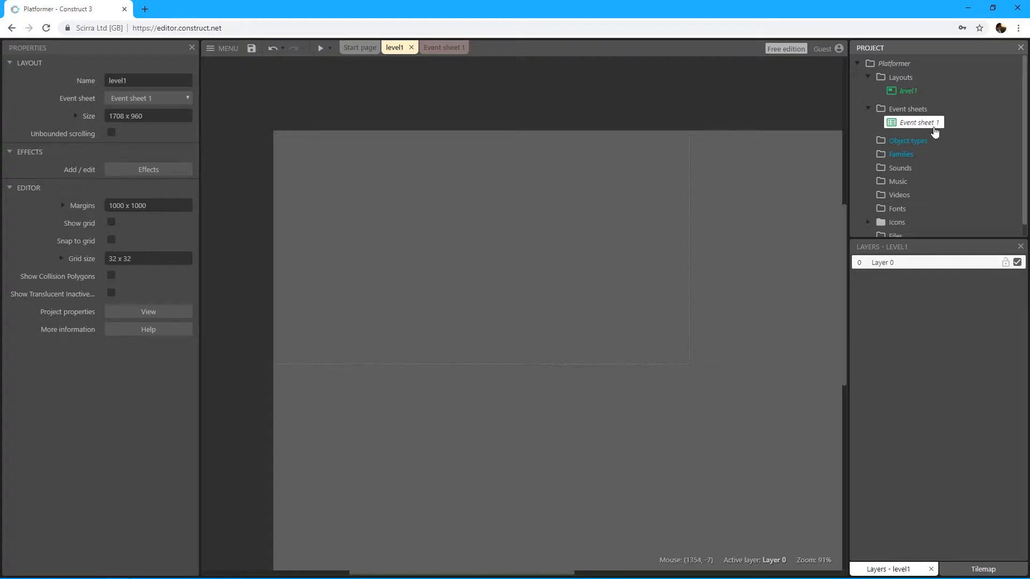
left_click(911, 92)
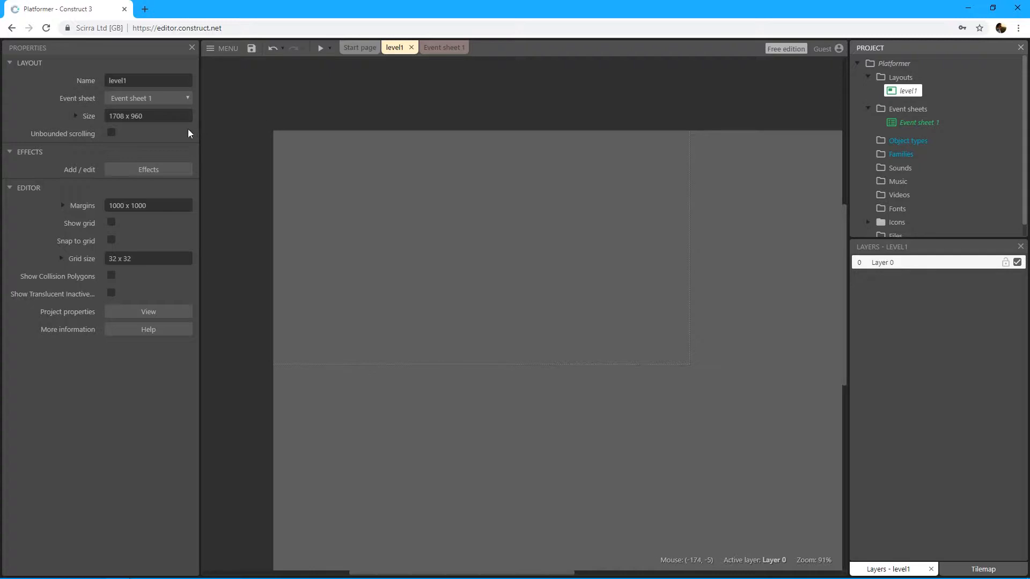
left_click(90, 80)
left_click(55, 98)
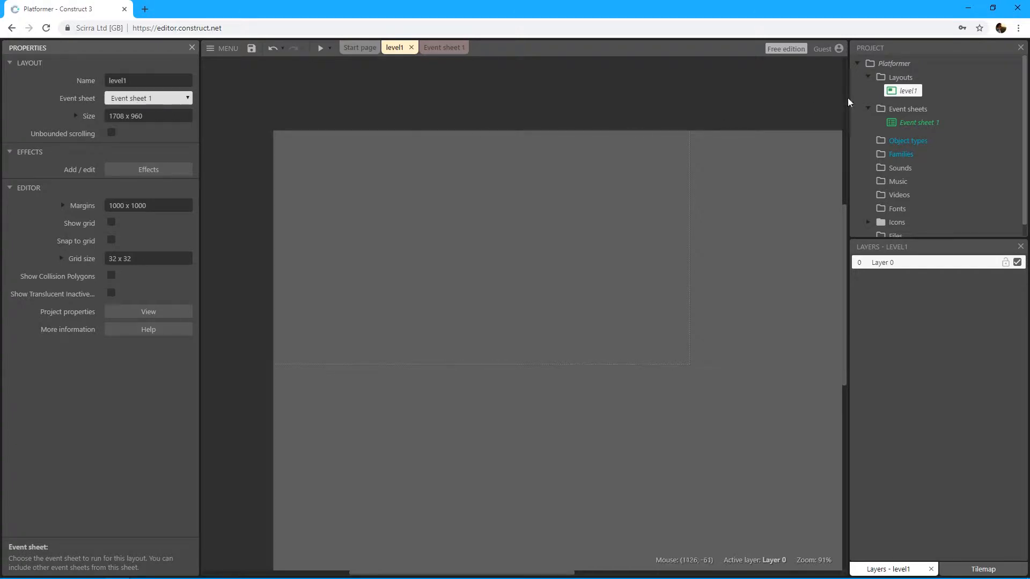
Step: Rename Event sheet 1 as game
left_click(919, 127)
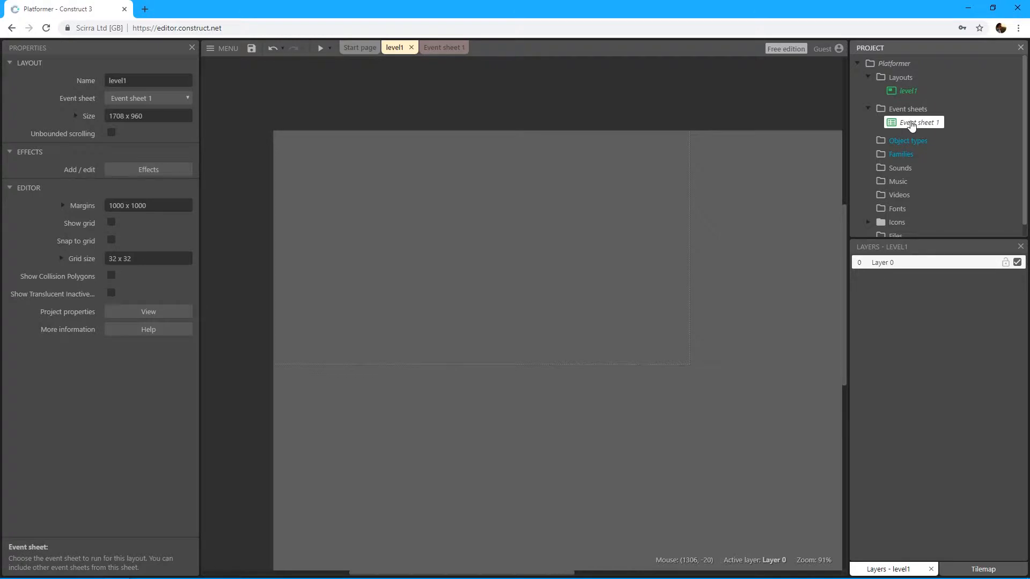
right_click(915, 125)
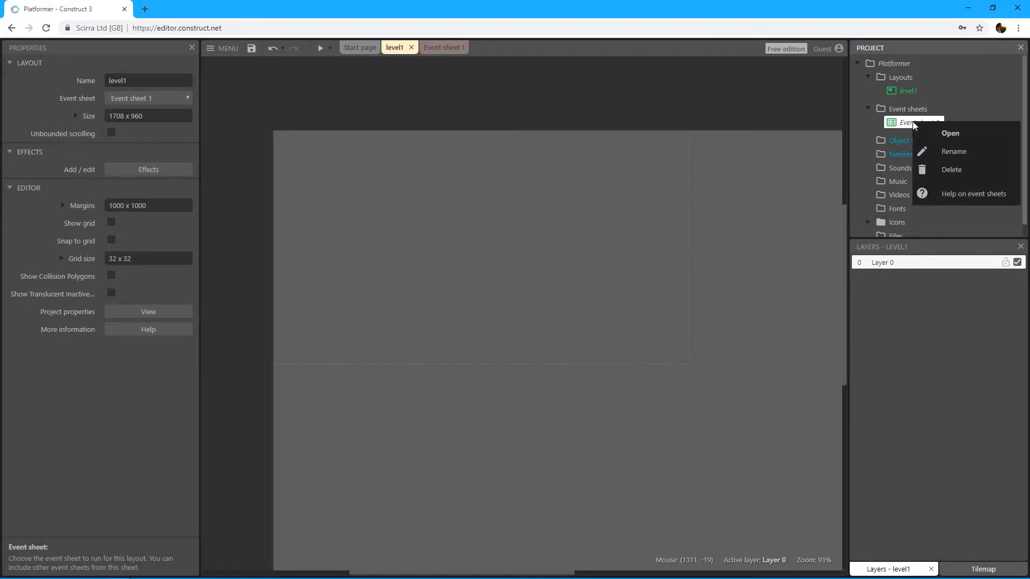
left_click(922, 151)
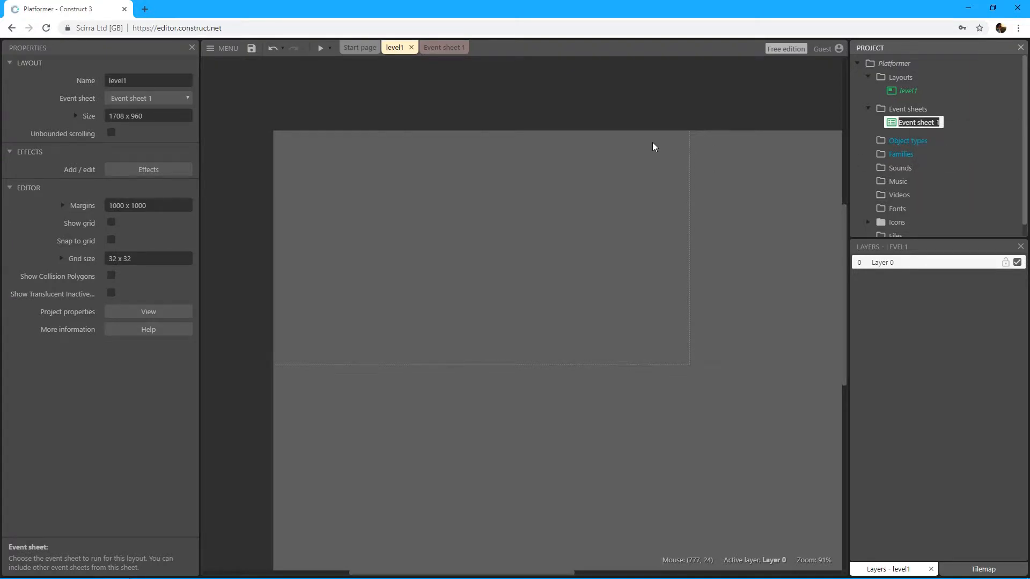
type("game")
key("Return")
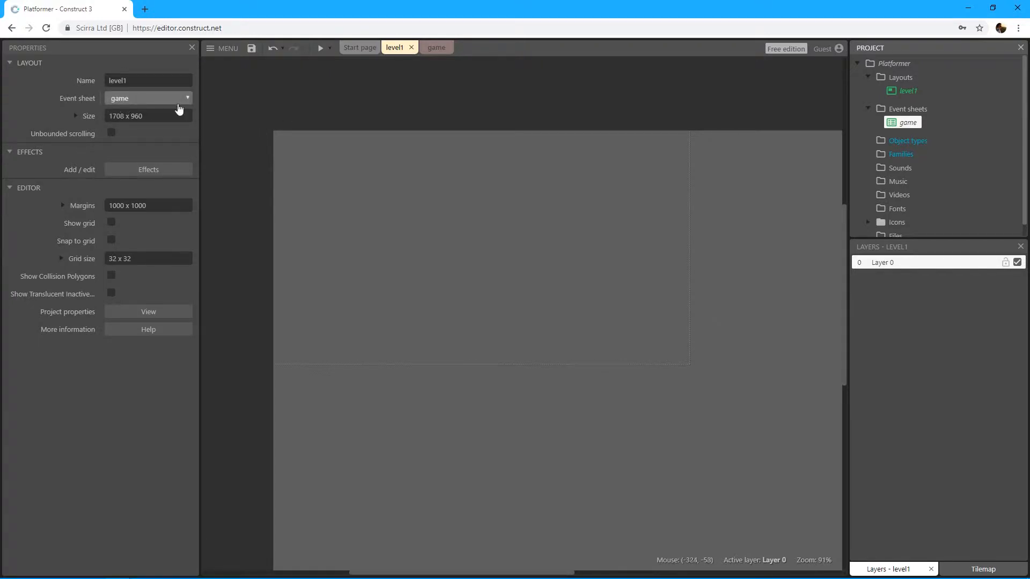
middle_click_drag(590, 168, 602, 179)
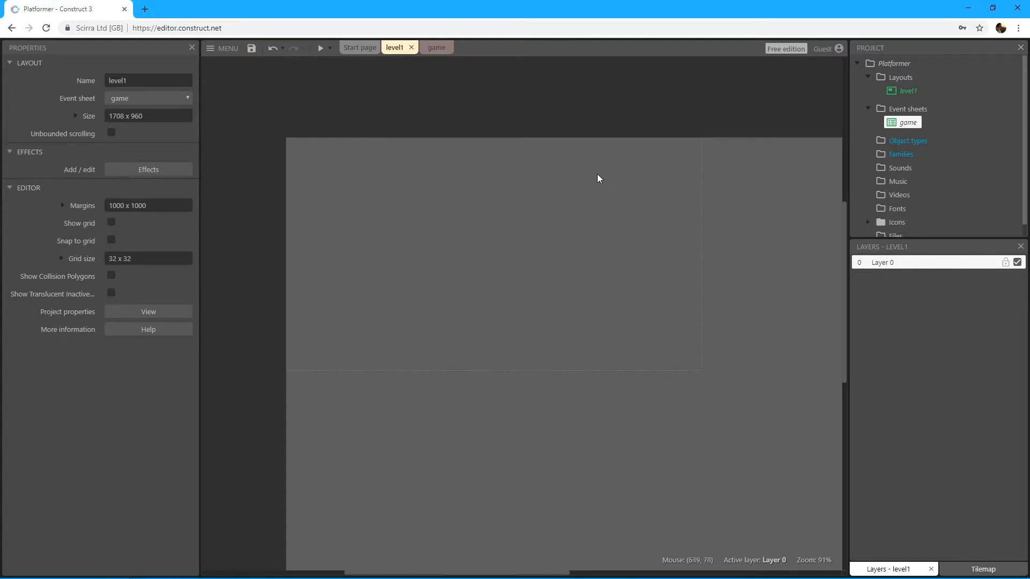
Step: Look over the project's game event sheet, Object types, Families, Sounds, Music, Videos and Fonts entries
middle_click_drag(654, 157, 636, 146)
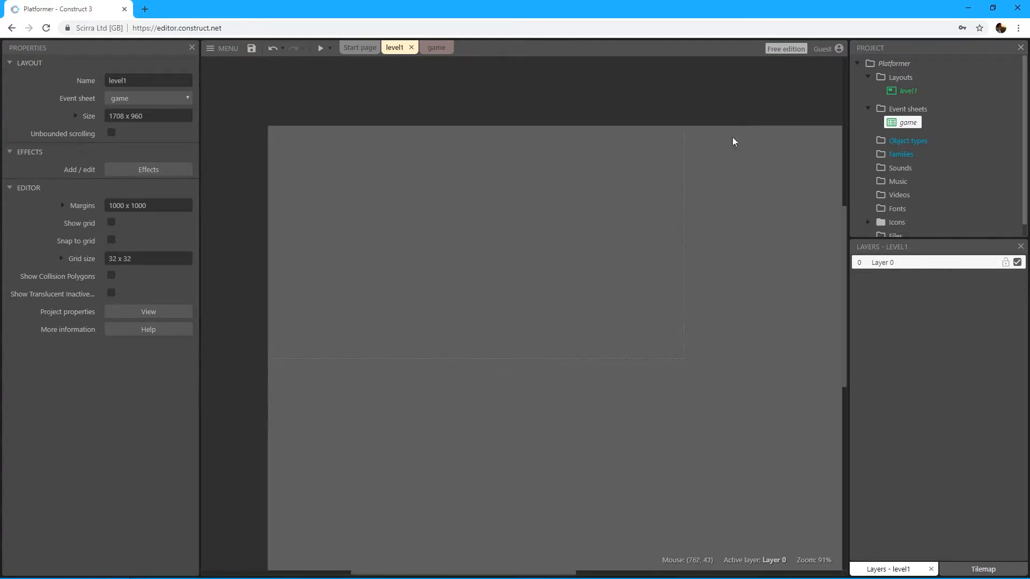
left_click(906, 123)
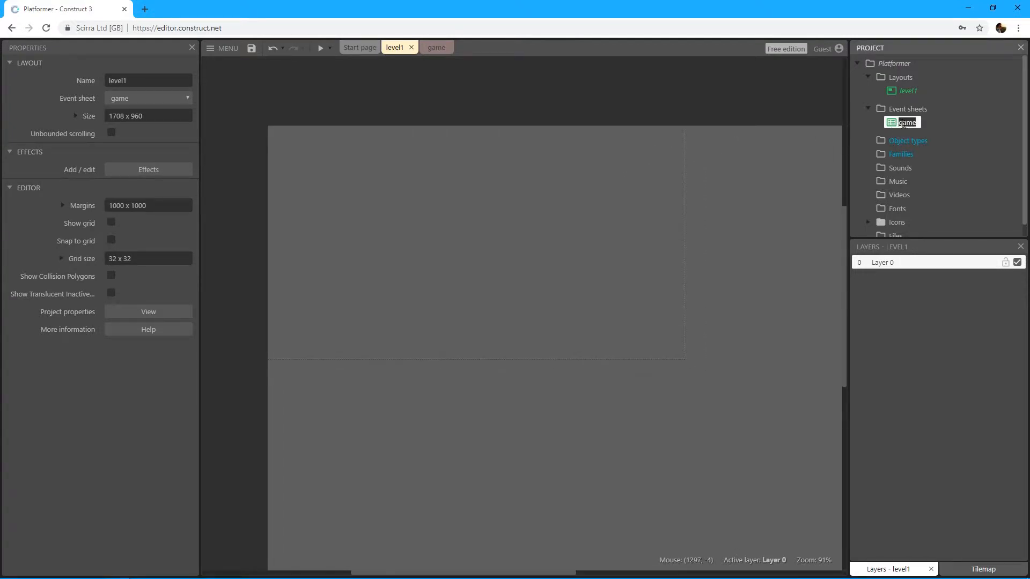
left_click(886, 126)
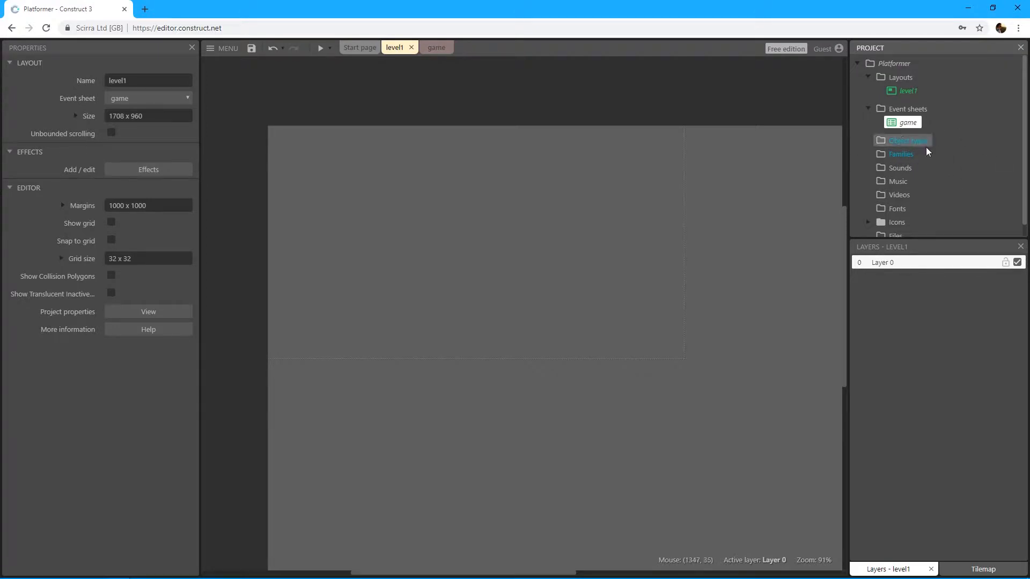
scroll(959, 158, "down", 1)
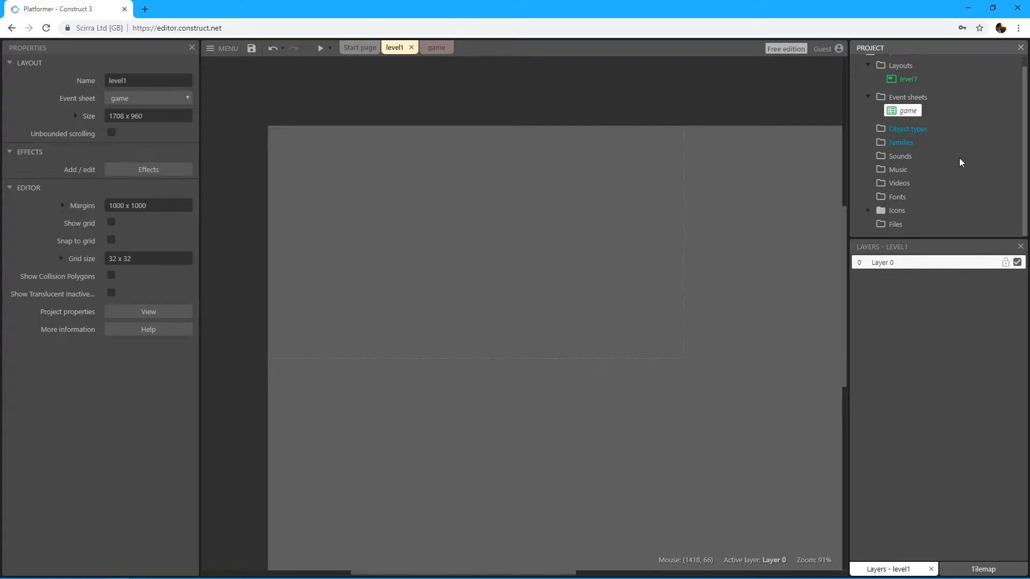
left_click(915, 132)
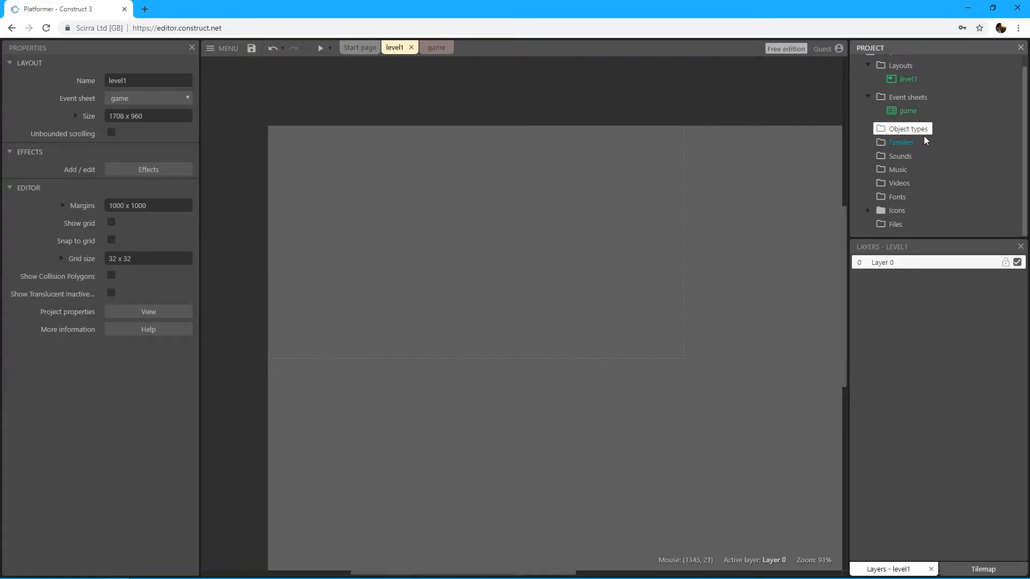
left_click(902, 143)
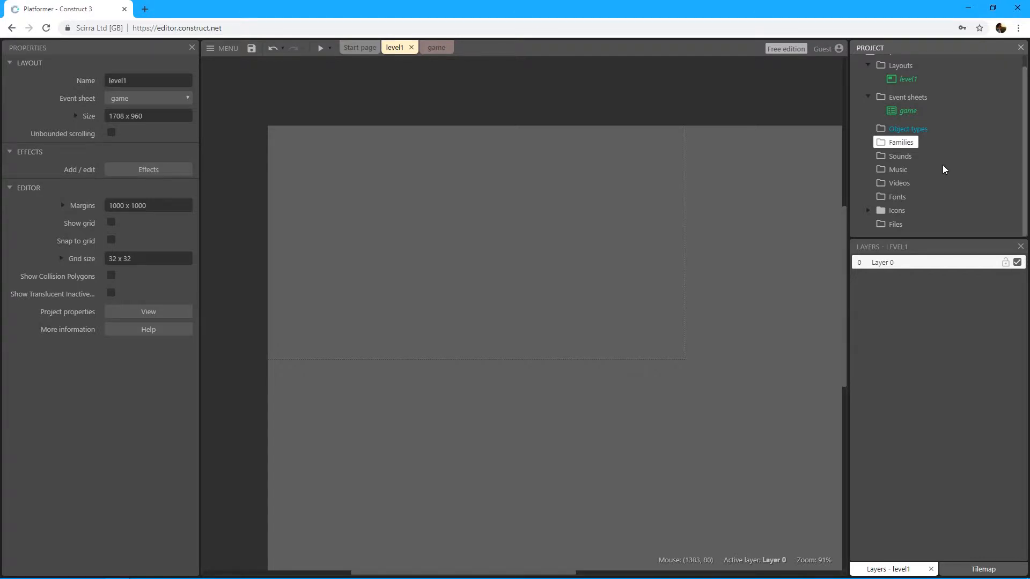
left_click(907, 159)
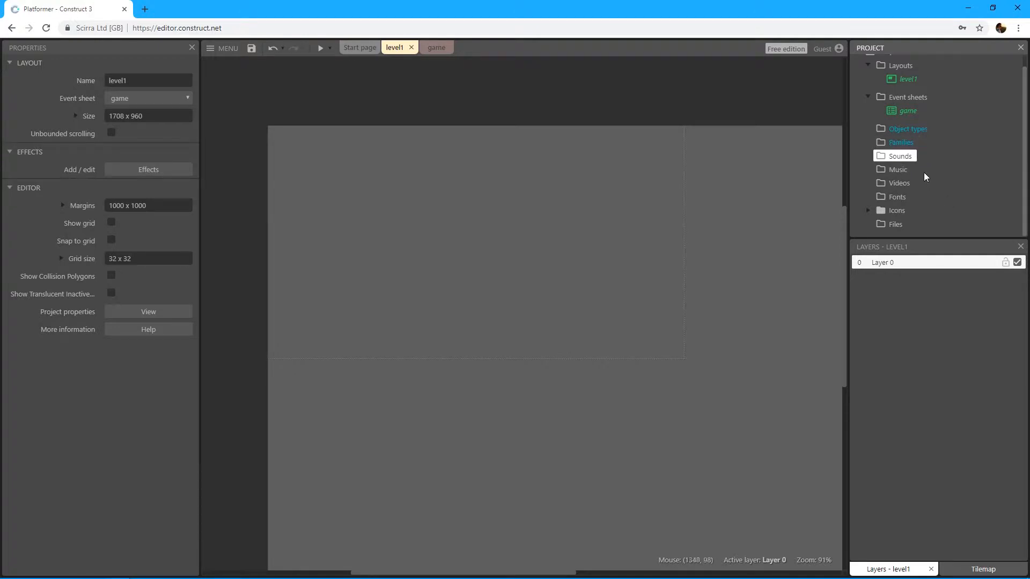
left_click(916, 170)
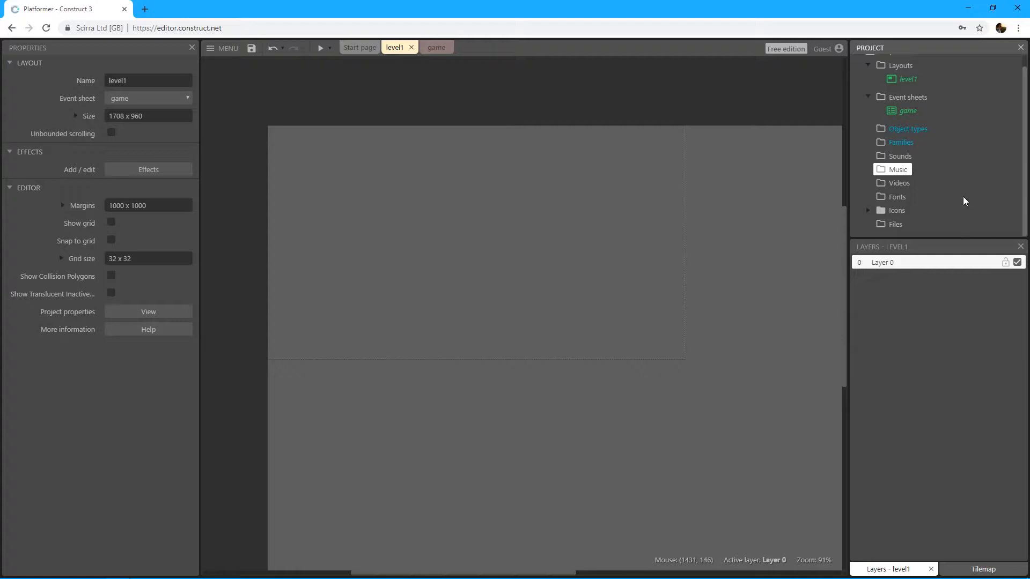
left_click(899, 184)
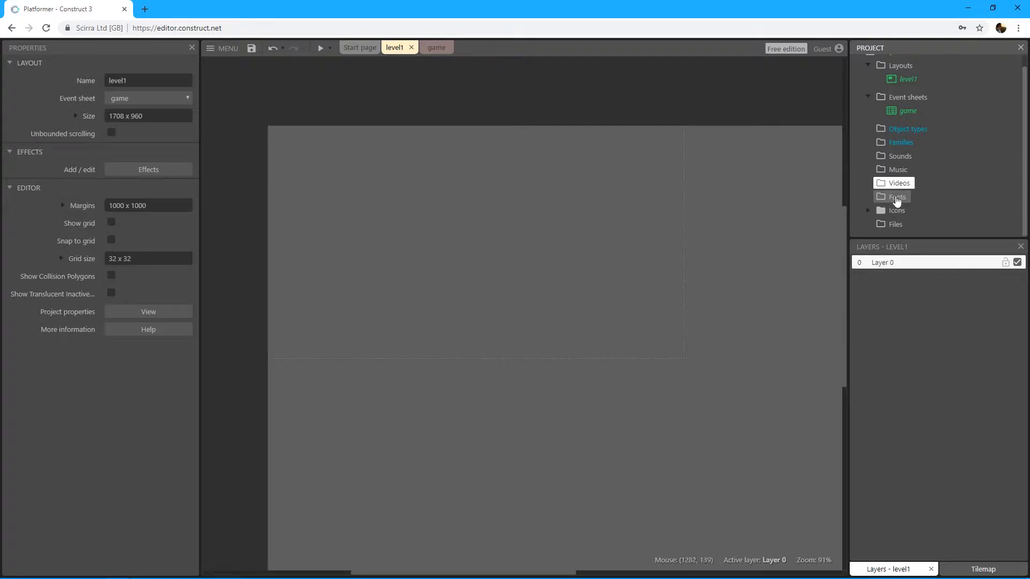
left_click(899, 198)
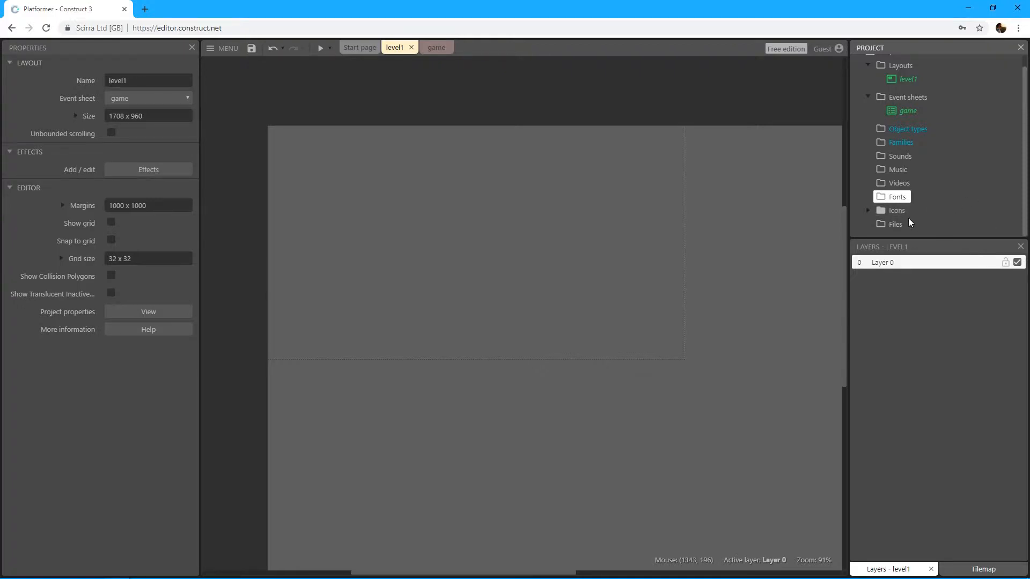
Step: Expand the project's Icons folder, look through the icon files and the loading logo, and collapse the folder
left_click(868, 211)
scroll(964, 191, "down", 2)
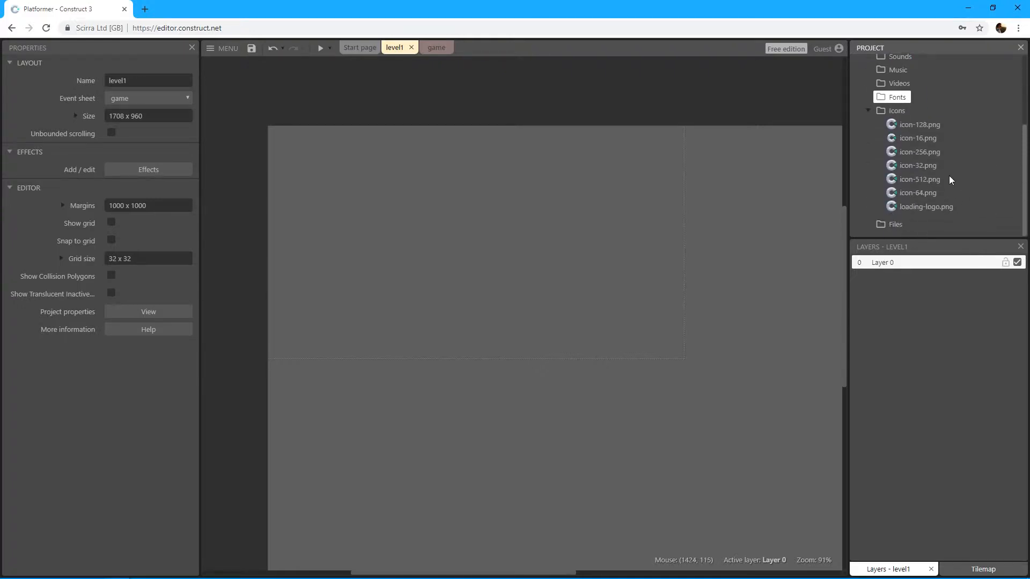
left_click(918, 125)
left_click(917, 138)
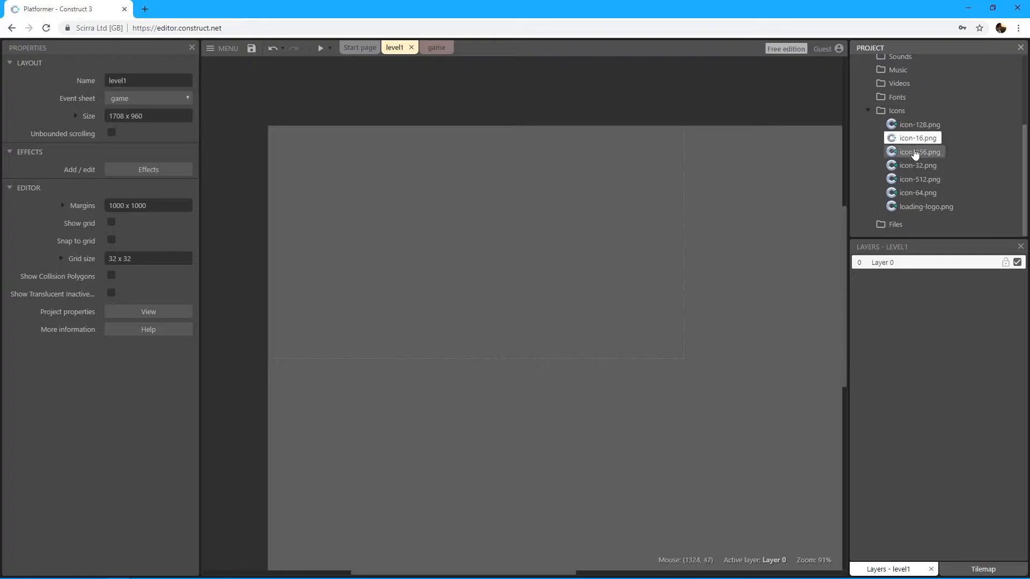
left_click(915, 152)
left_click(914, 166)
left_click(915, 180)
left_click(914, 194)
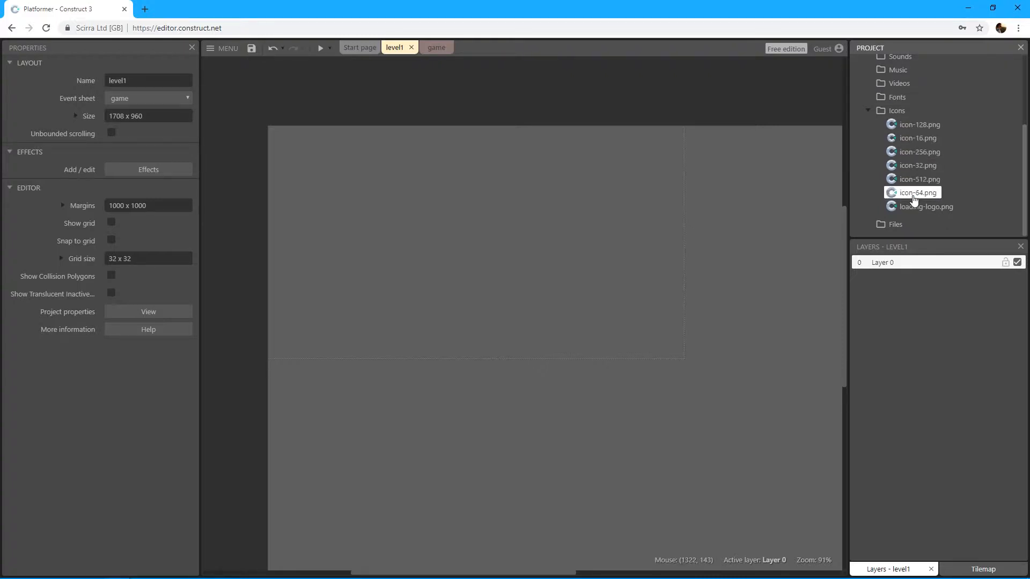
left_click(915, 207)
left_click(914, 125)
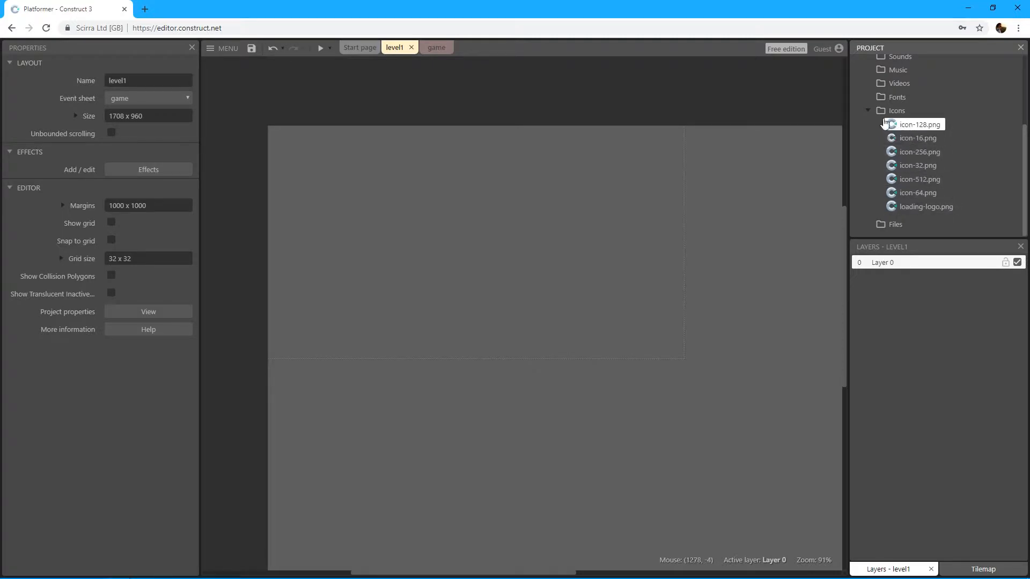
left_click(869, 110)
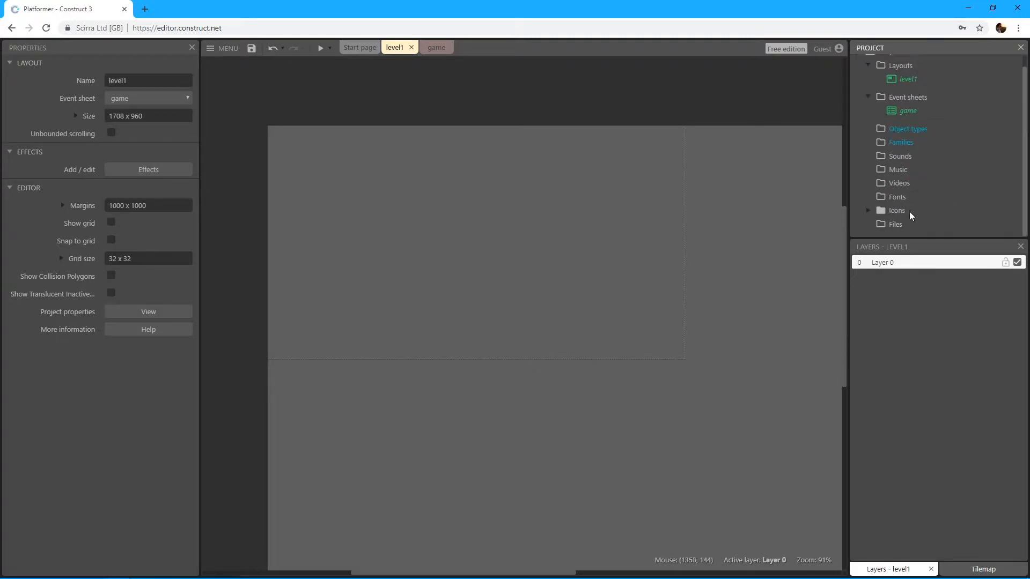
Step: Check which options are available for the project's Files folder, and dismiss them without choosing any
left_click(887, 226)
right_click(900, 226)
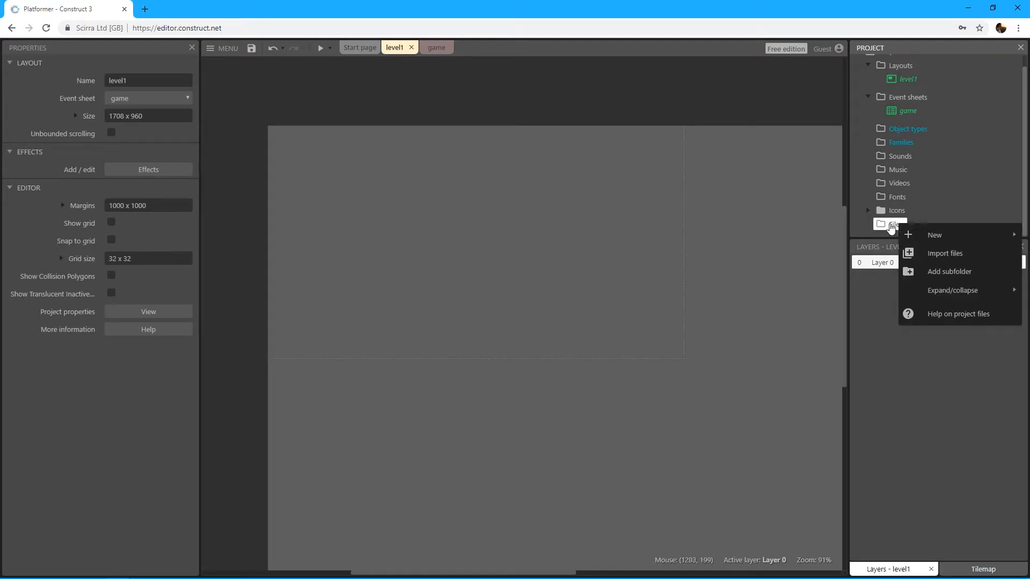
mouse_move(913, 236)
left_click(886, 228)
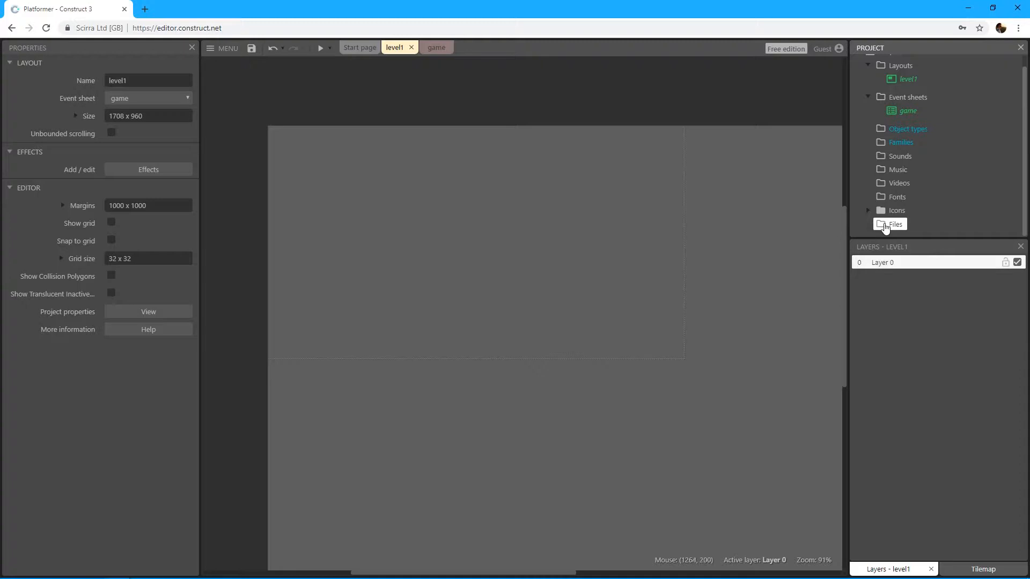
Step: Start inserting a new object in level1 and examine the General plugins, including Tiled Background, Sprite and Text
middle_click_drag(585, 228, 606, 239)
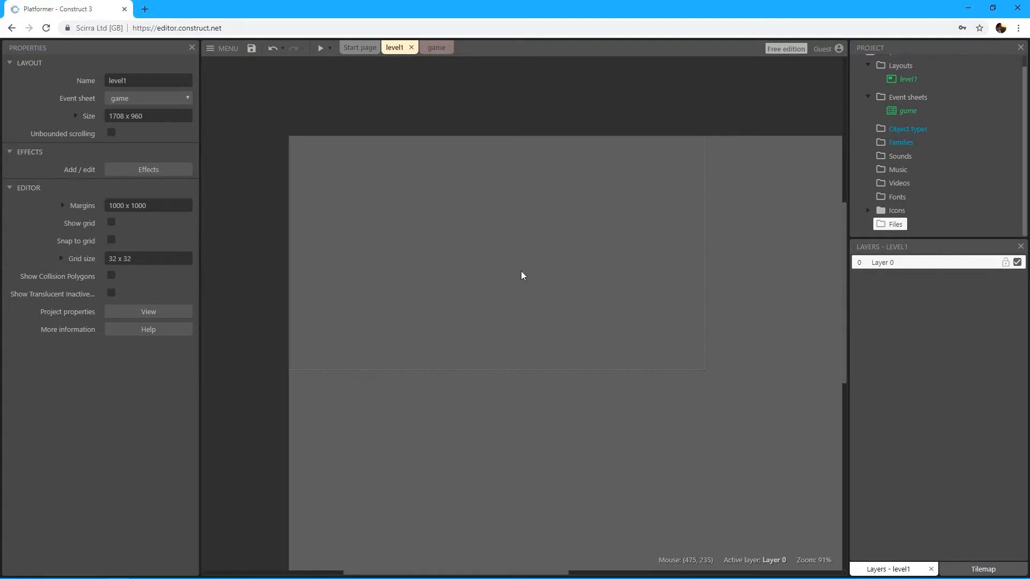
right_click(496, 210)
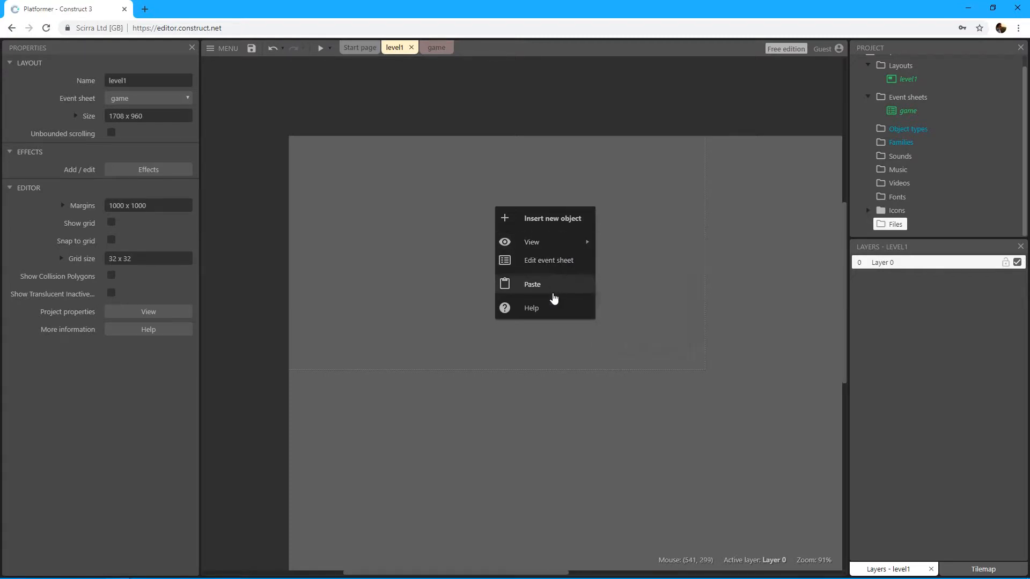
left_click(540, 223)
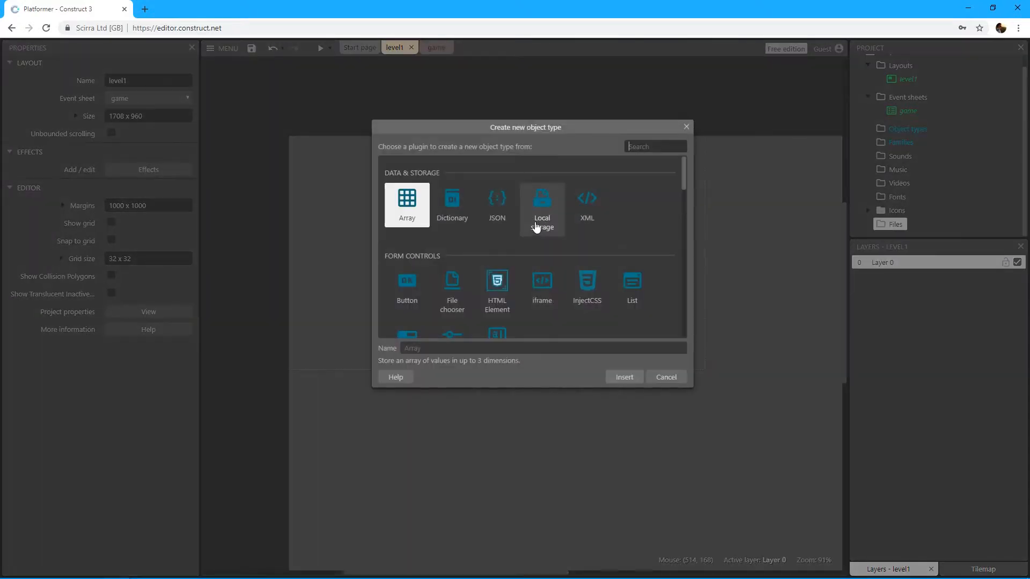
left_click_drag(555, 132, 543, 139)
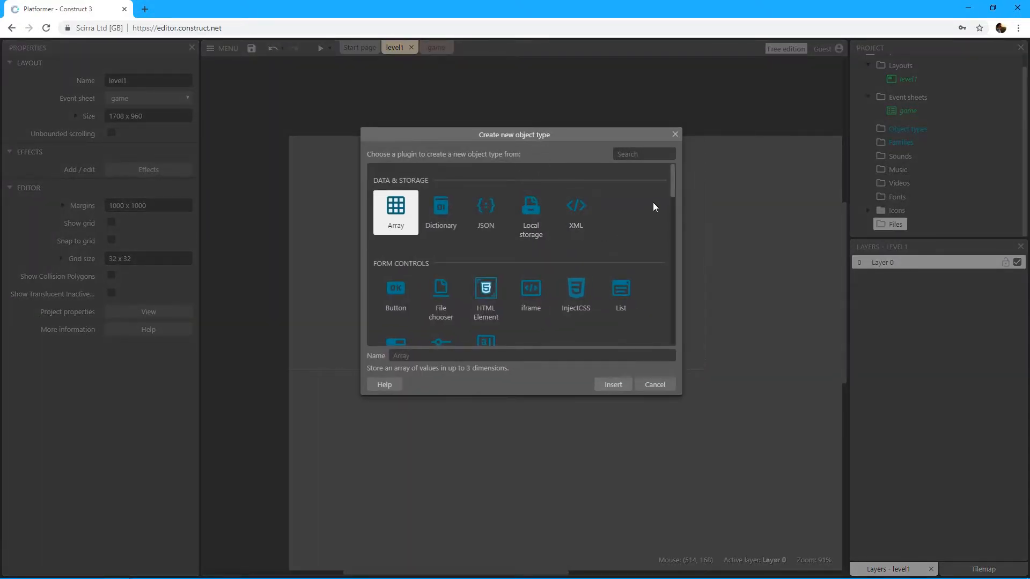
left_click_drag(674, 178, 667, 220)
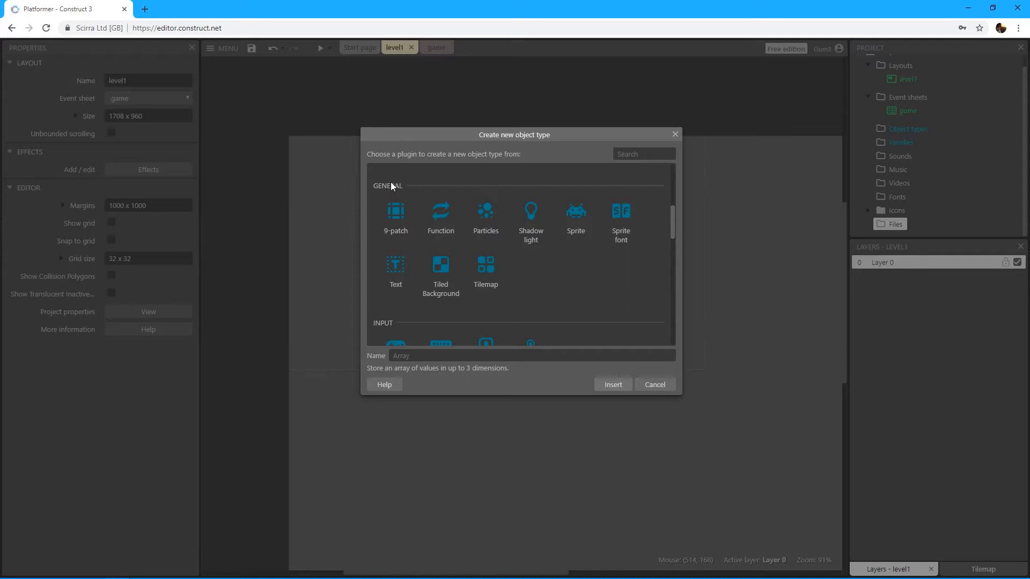
left_click(450, 283)
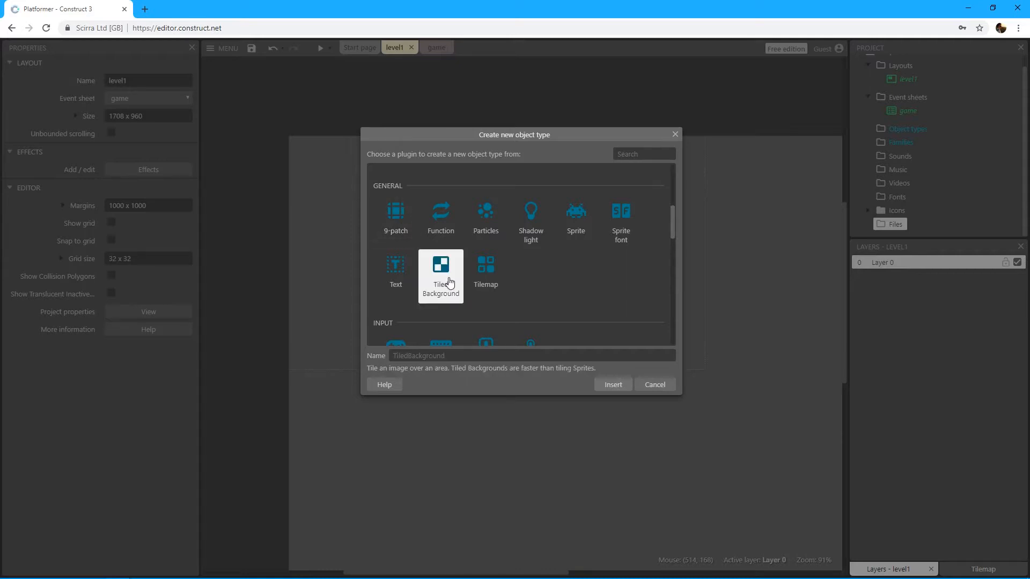
left_click(578, 227)
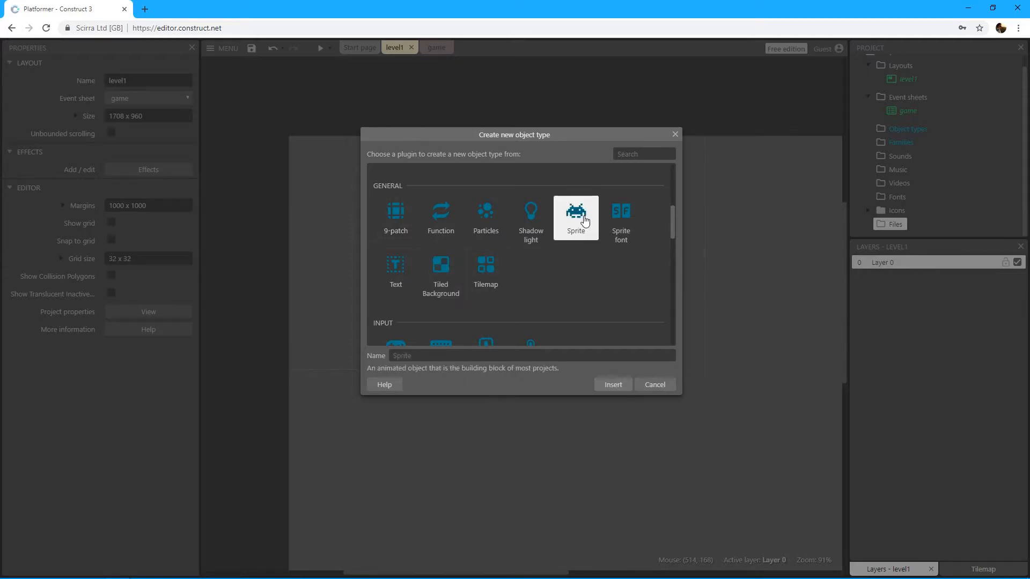
left_click(391, 274)
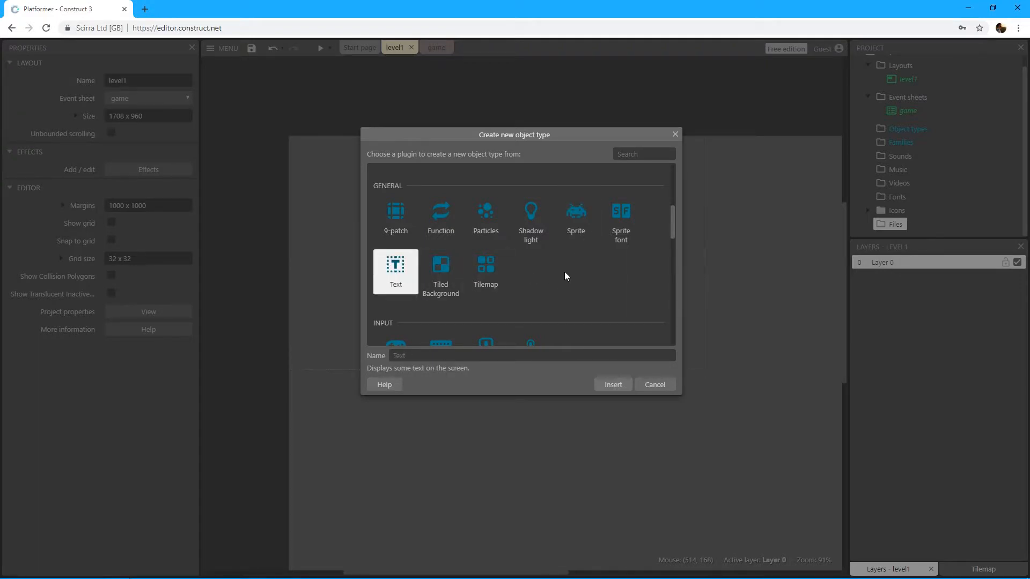
scroll(562, 275, "up", 4)
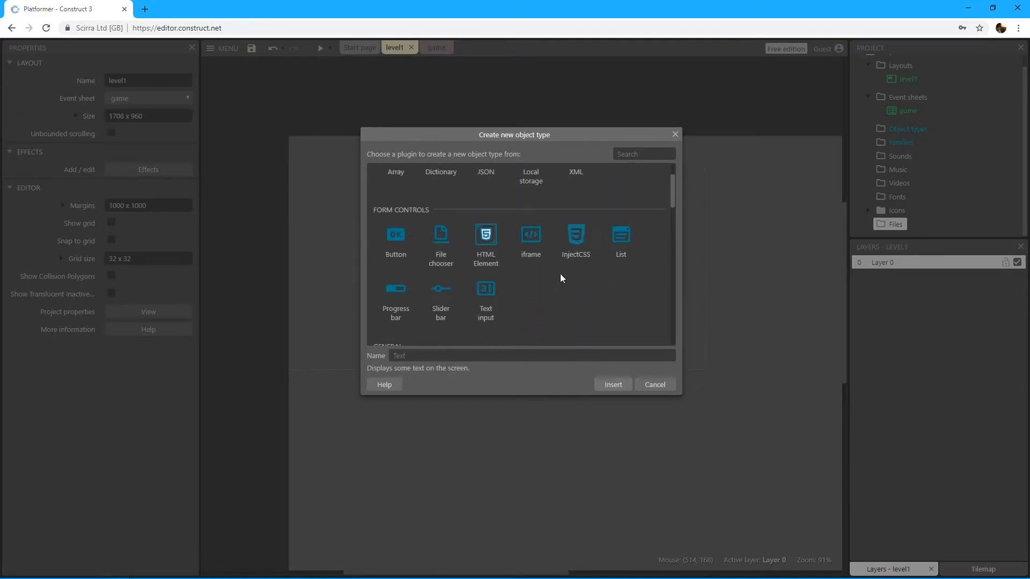
scroll(560, 277, "up", 1)
scroll(561, 278, "down", 4)
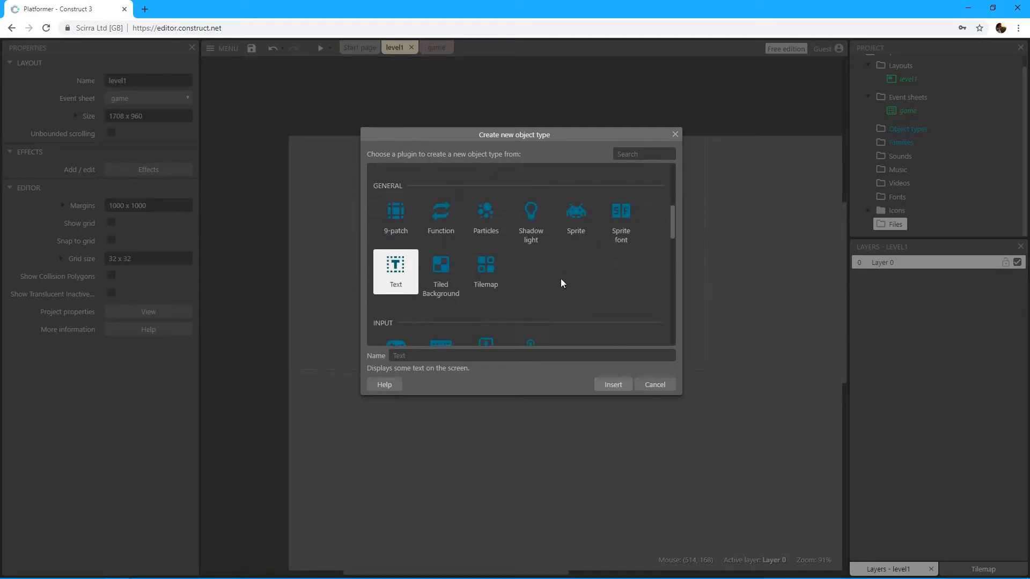
Step: Insert a Tiled Background object with its default name and place it at about 205, 162 in the level1 layout
left_click(568, 228)
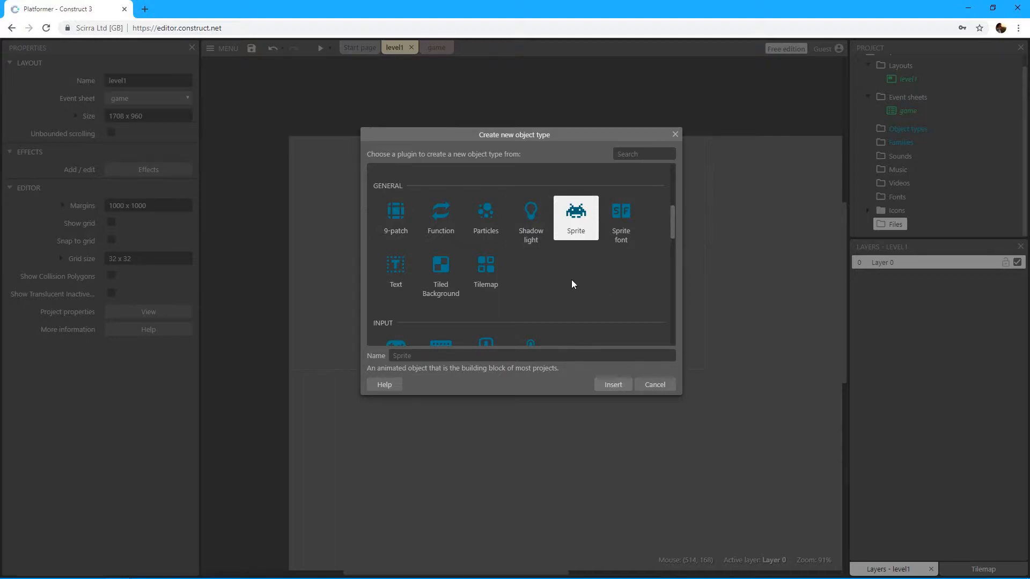
left_click(439, 290)
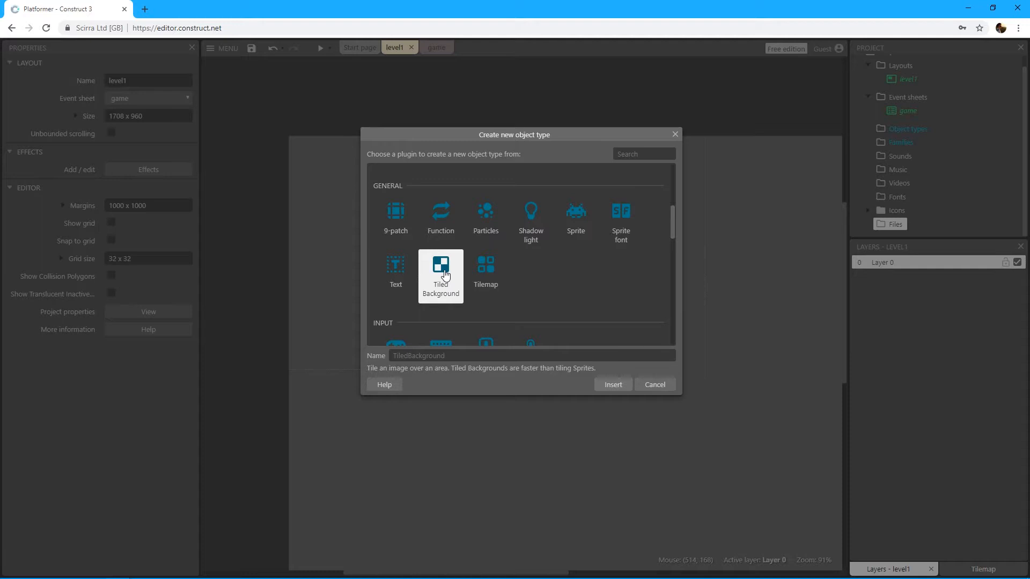
double_click(444, 274)
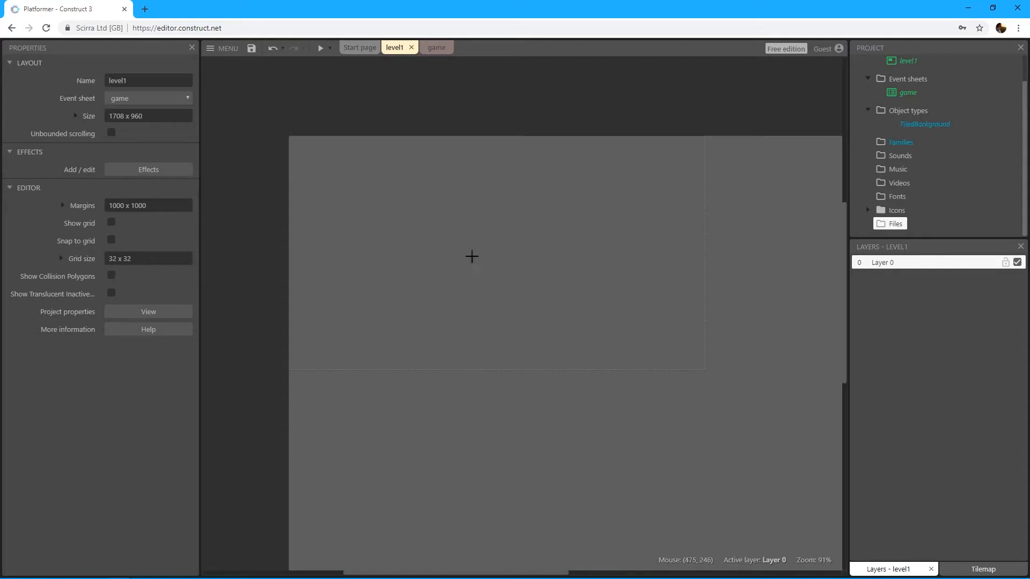
left_click(388, 214)
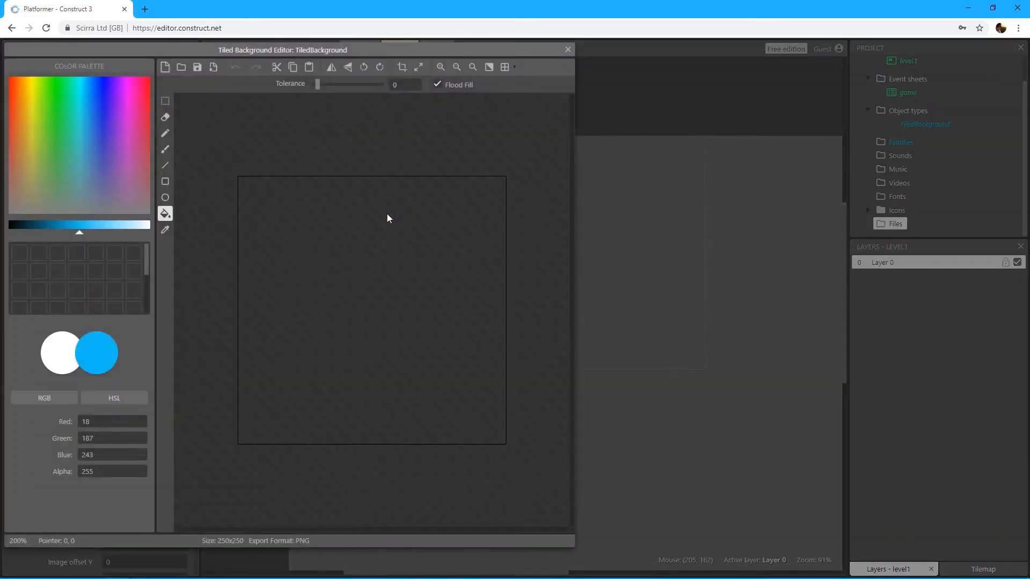
Step: Flood-fill the tiled background's image with lime green (RGB about 160, 227, 27) and close the image editor
left_click_drag(383, 47, 585, 54)
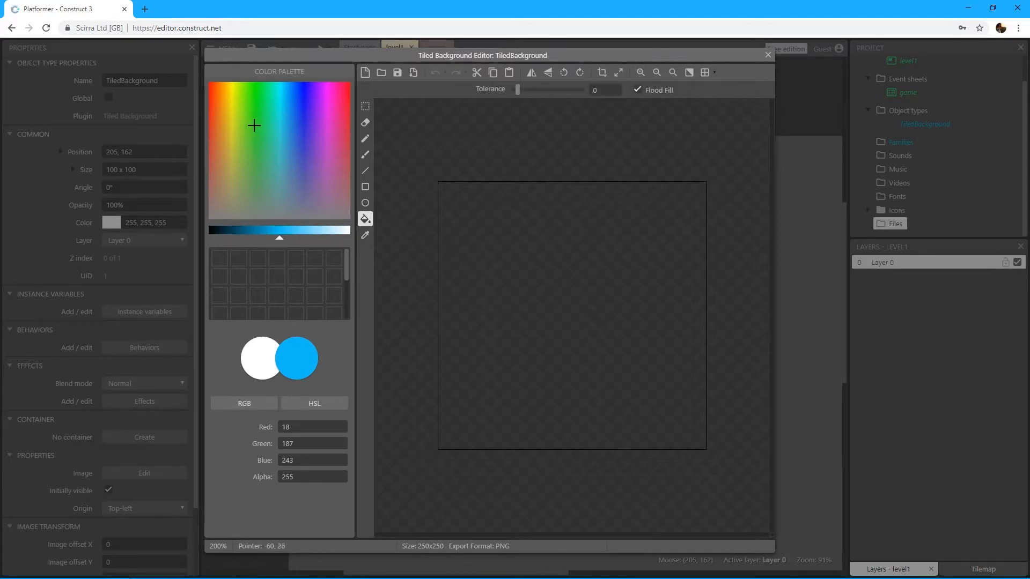
left_click_drag(247, 121, 241, 110)
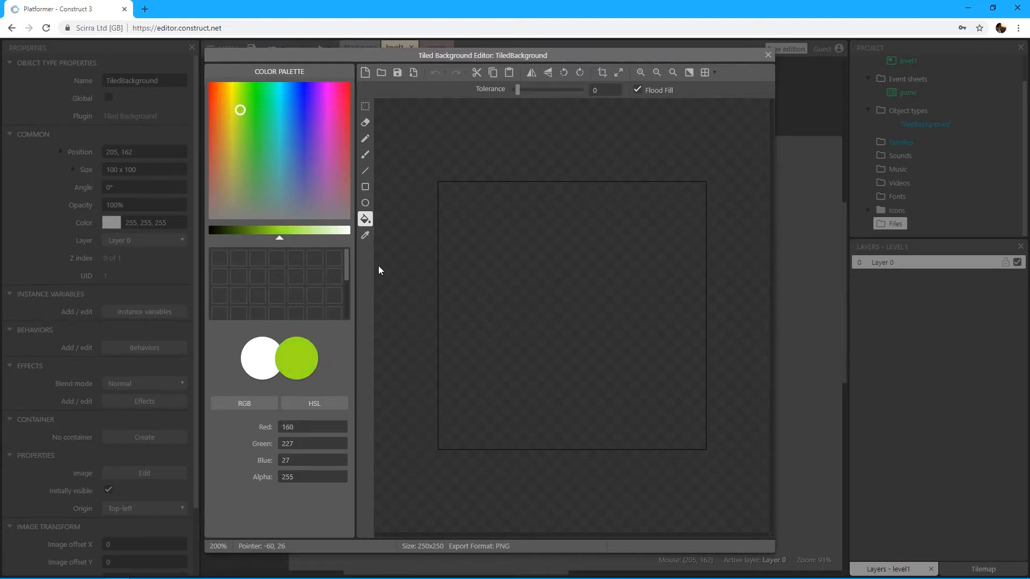
left_click(586, 272)
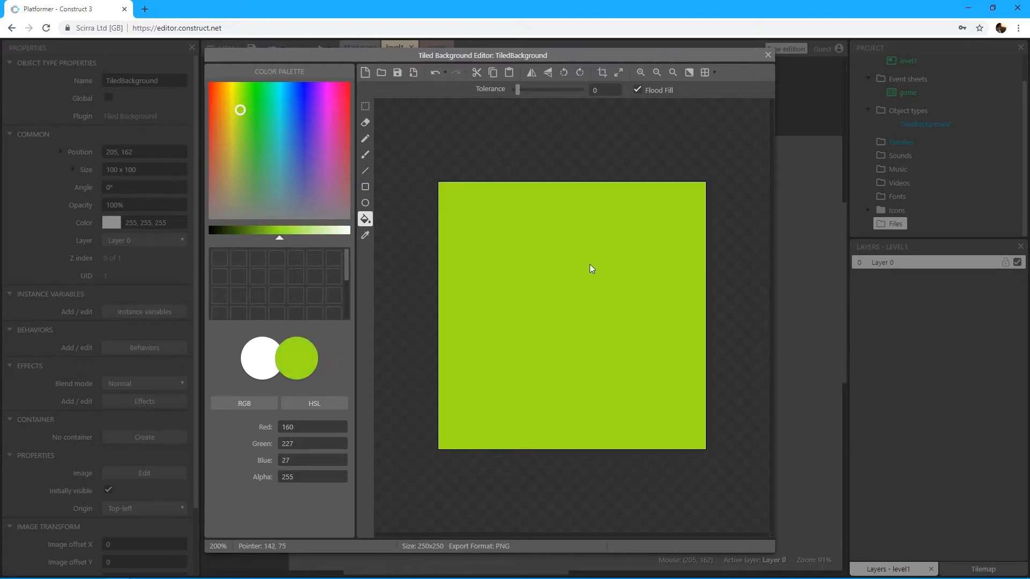
left_click(768, 55)
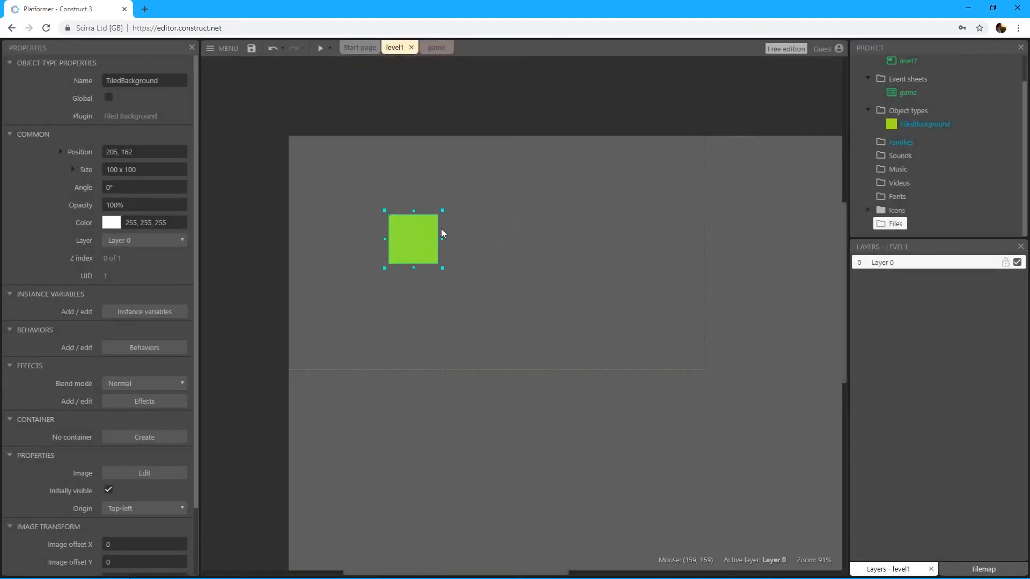
Step: Move the lime green tiled background in level1 to about 254, 207
left_click_drag(422, 241, 444, 261)
left_click(475, 258)
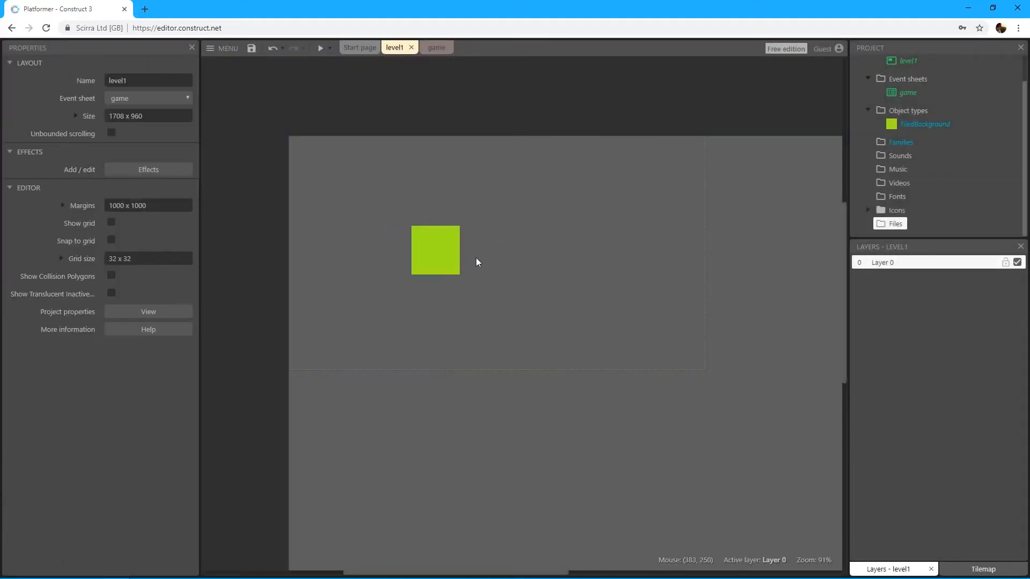
left_click(442, 267)
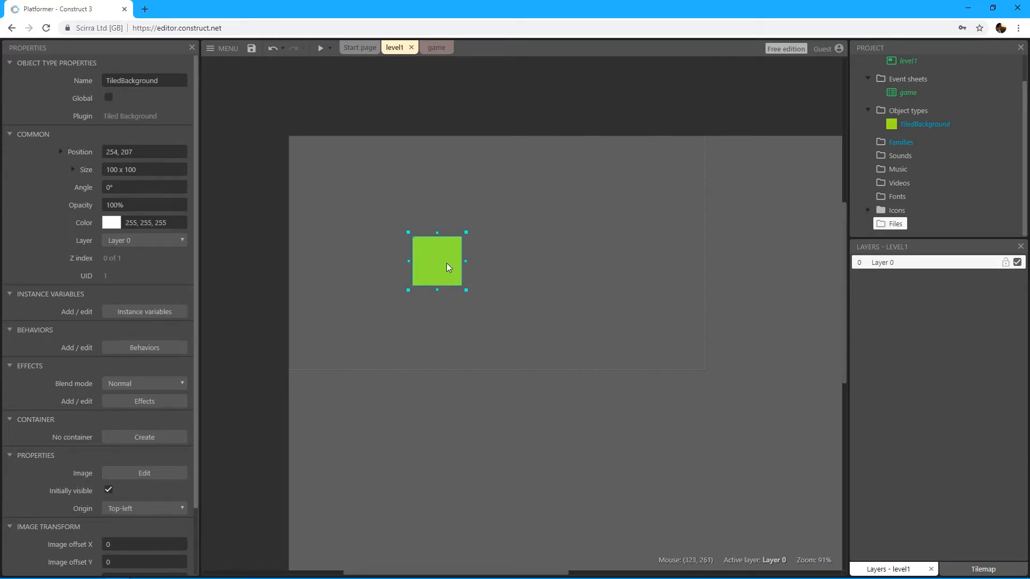
Step: Paint a dark green ring (RGB 39, 56, 7) on the tiled background's image with a size 14 brush, and enlarge the object to about 218 x 198
double_click(446, 263)
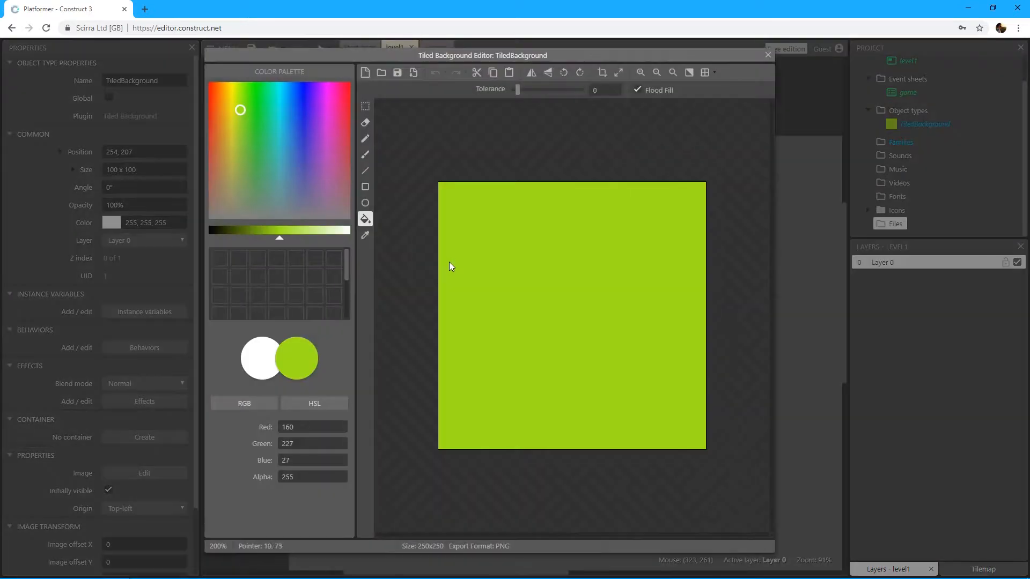
left_click(365, 154)
left_click(227, 231)
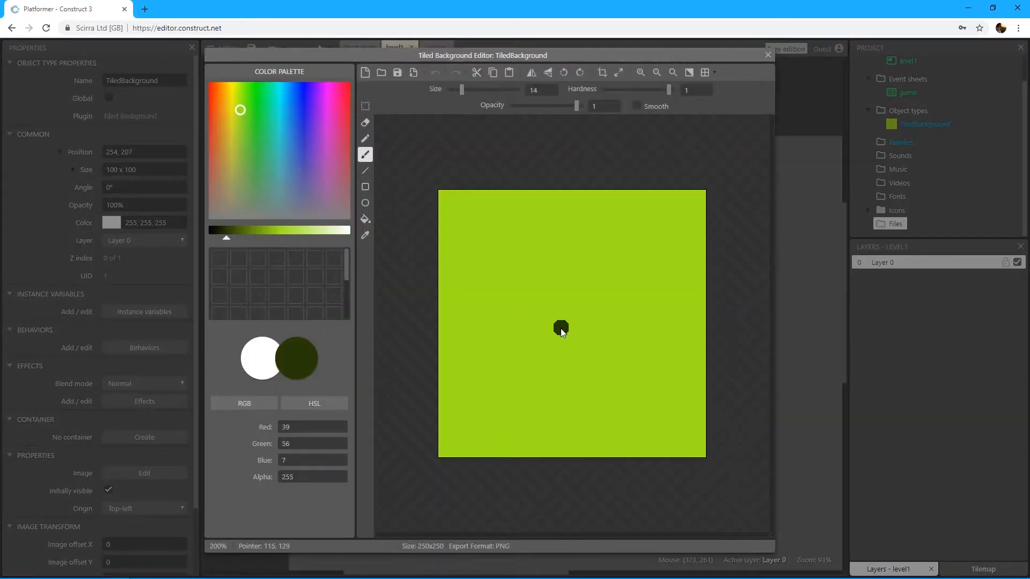
mouse_move(562, 332)
left_mouse_down()
mouse_move(554, 275)
mouse_move(581, 317)
mouse_move(565, 331)
left_mouse_up()
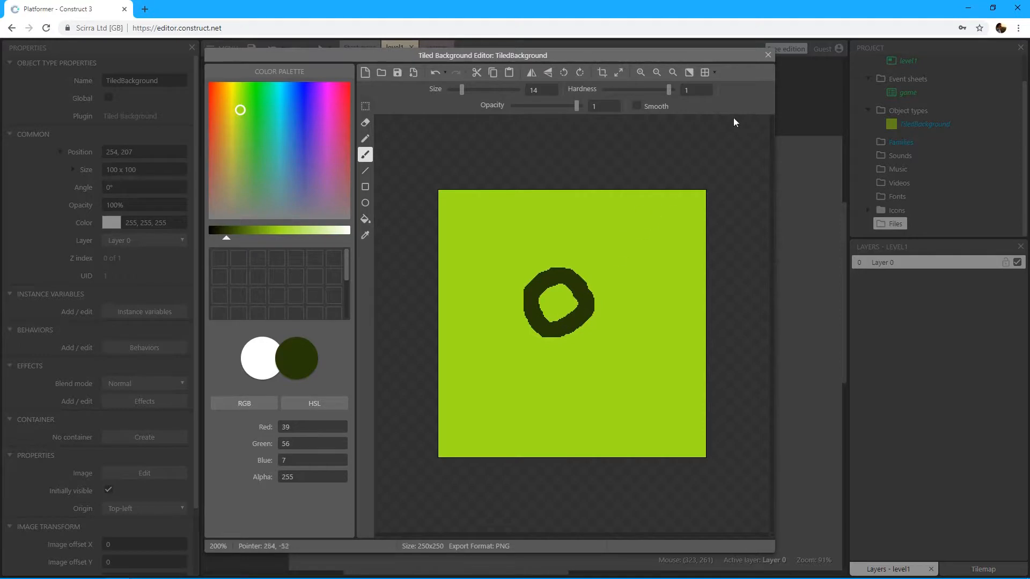
left_click(769, 55)
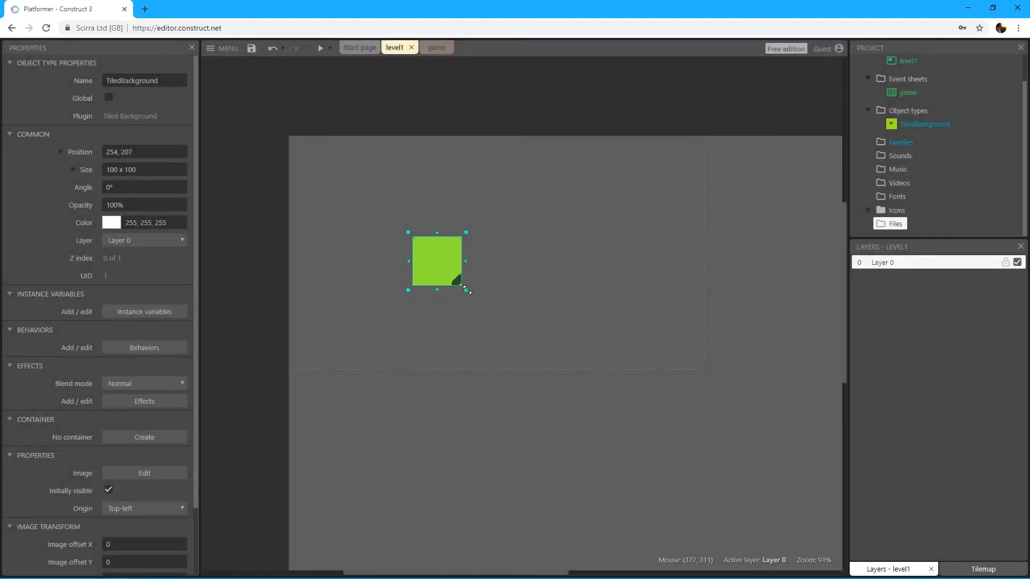
left_click_drag(447, 267, 501, 297)
Step: Paint over the dark ring in the tiled background's image with lime green (RGB 160, 227, 27) and close the image editor
double_click(480, 259)
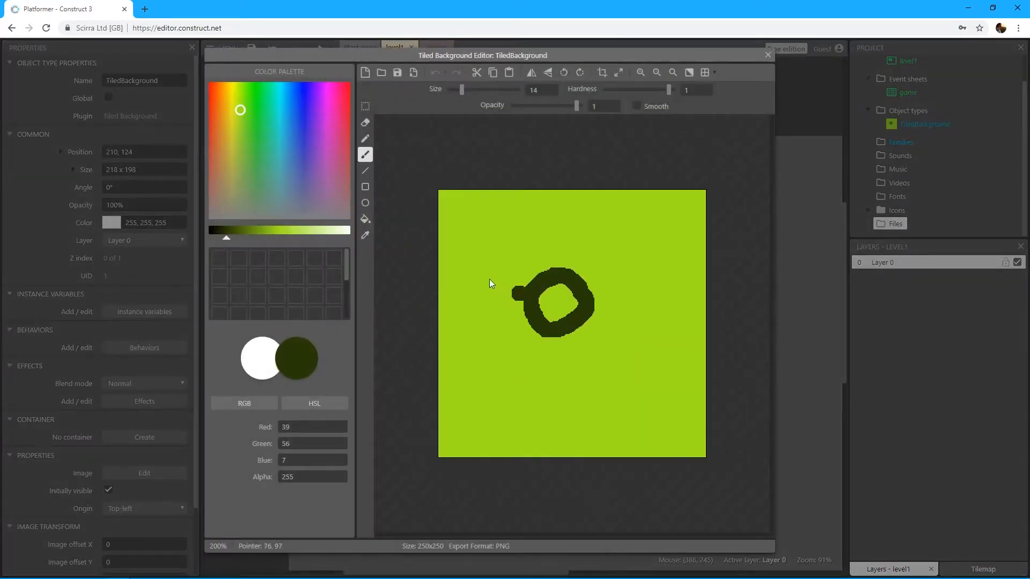
left_click(365, 235)
left_click(445, 239)
left_click(365, 155)
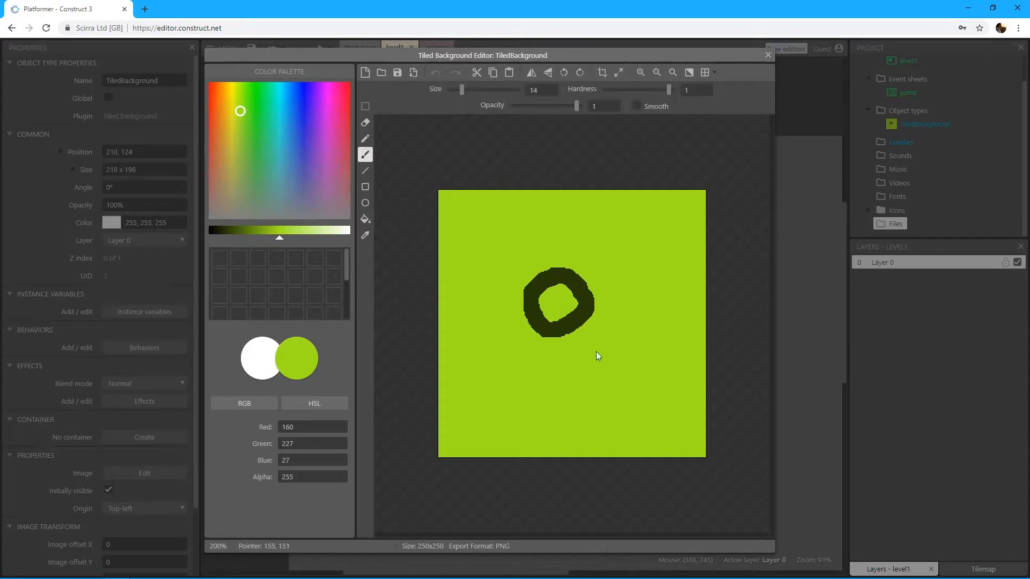
mouse_move(583, 314)
left_mouse_down()
mouse_move(539, 359)
mouse_move(564, 259)
left_mouse_up()
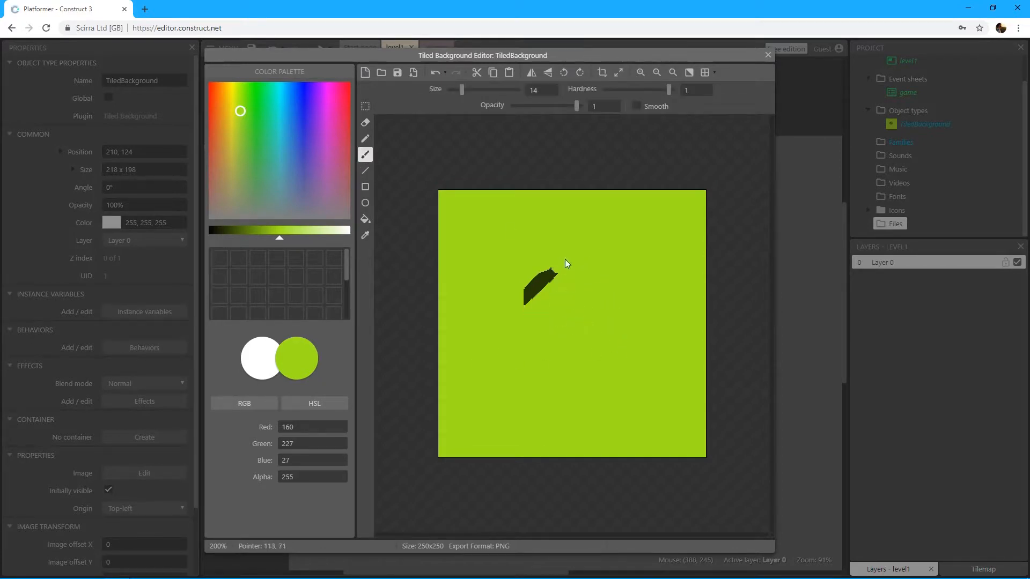
left_click(768, 55)
Step: Move the tiled background to about 161, 128 in the layout and enlarge it to about 279 x 270
left_click(502, 229)
left_click_drag(440, 252, 388, 298)
left_click_drag(396, 286, 546, 267)
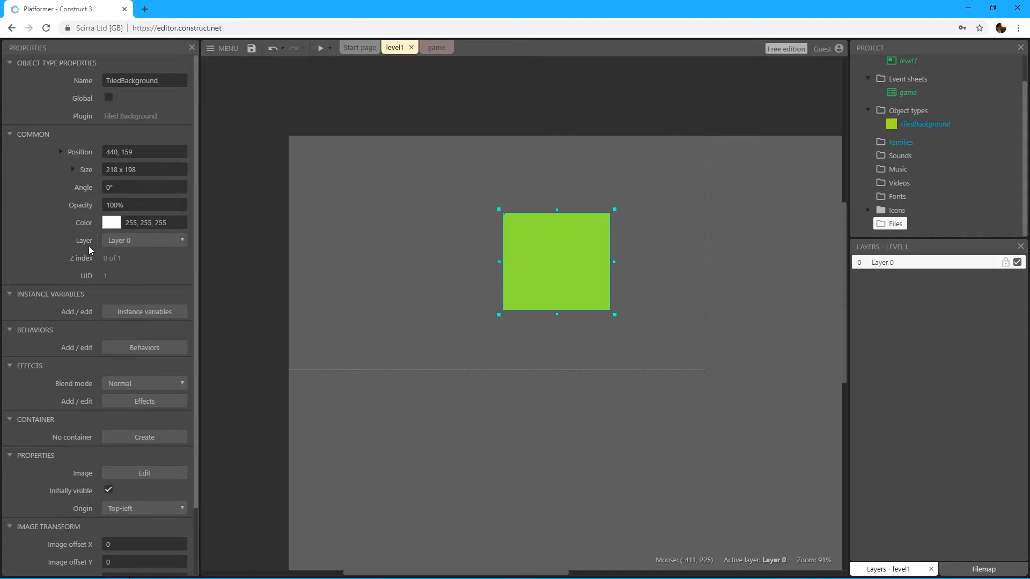
left_click_drag(553, 275, 464, 253)
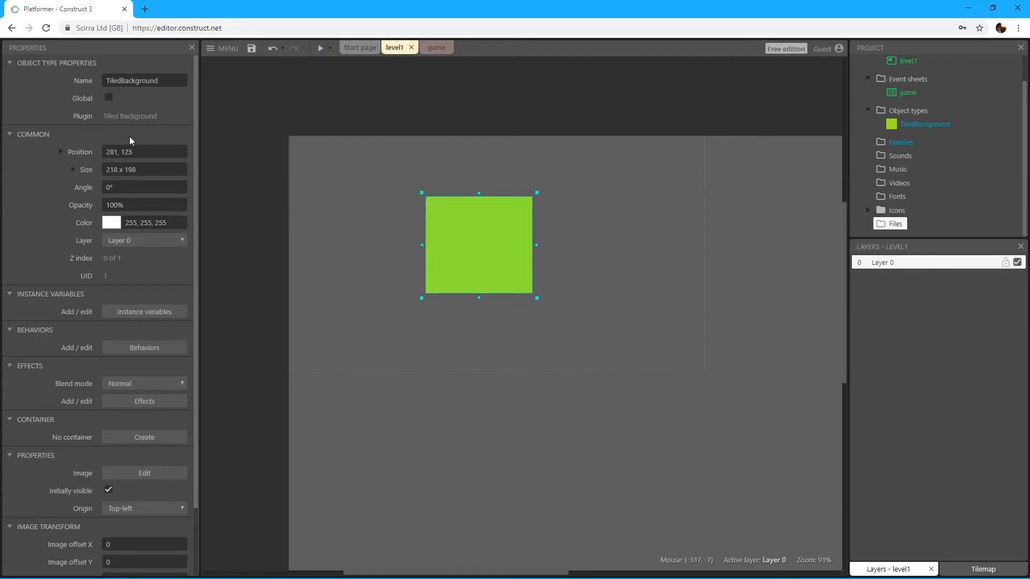
left_click_drag(463, 252, 404, 253)
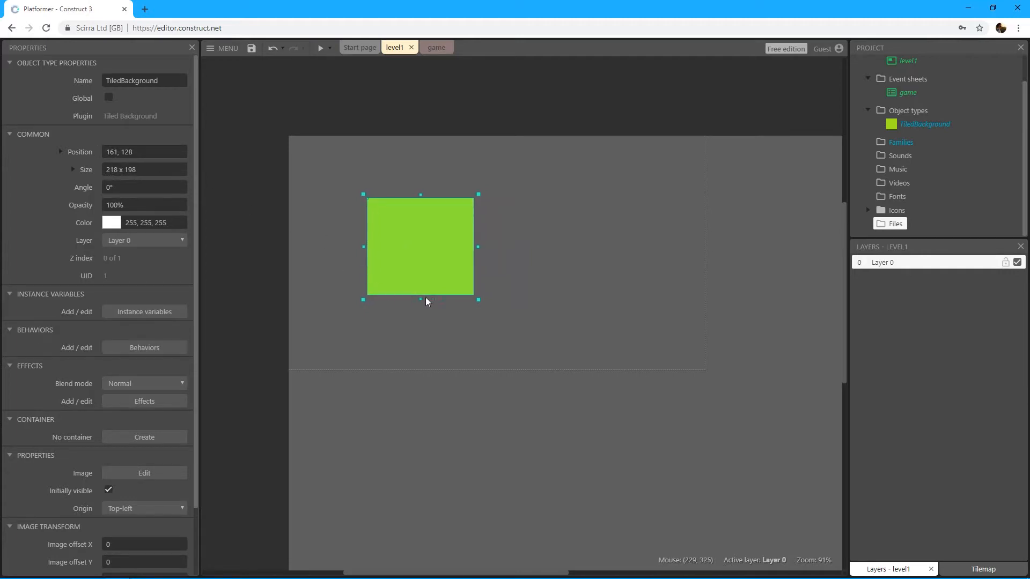
left_click_drag(476, 301, 508, 335)
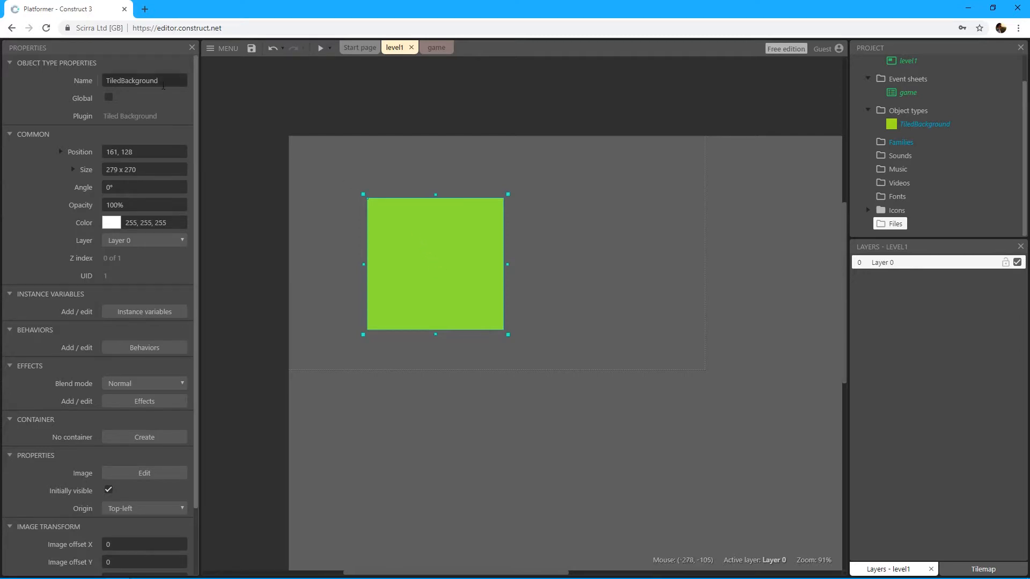
Step: Rename the tiled background object to grass
left_click(164, 81)
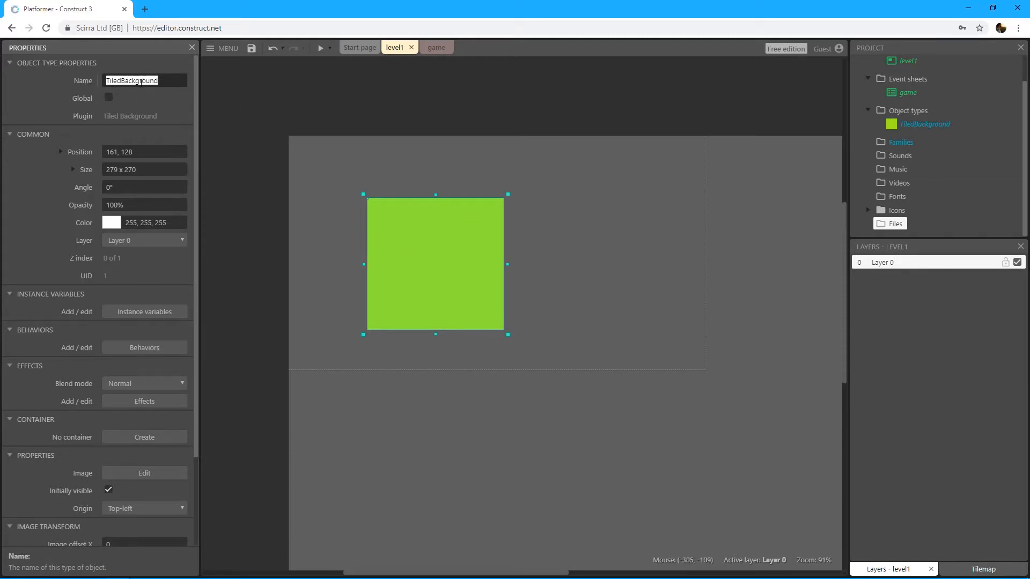
type("grass")
key("Tab")
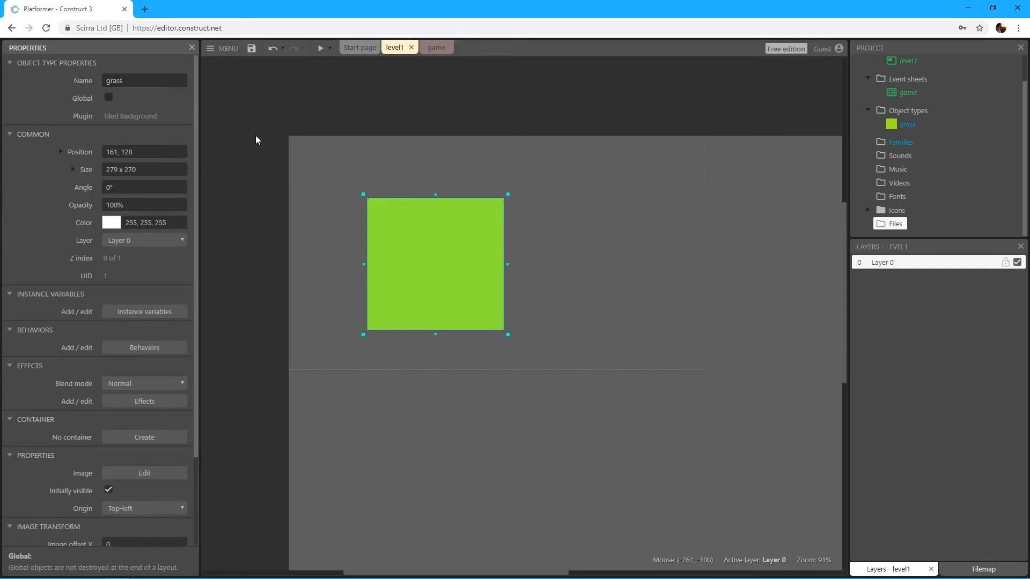
Step: Shape the grass into a ground strip of about 869 x 128 at about -6, 360, spanning the bottom of the viewport outline
left_click_drag(421, 266, 343, 304)
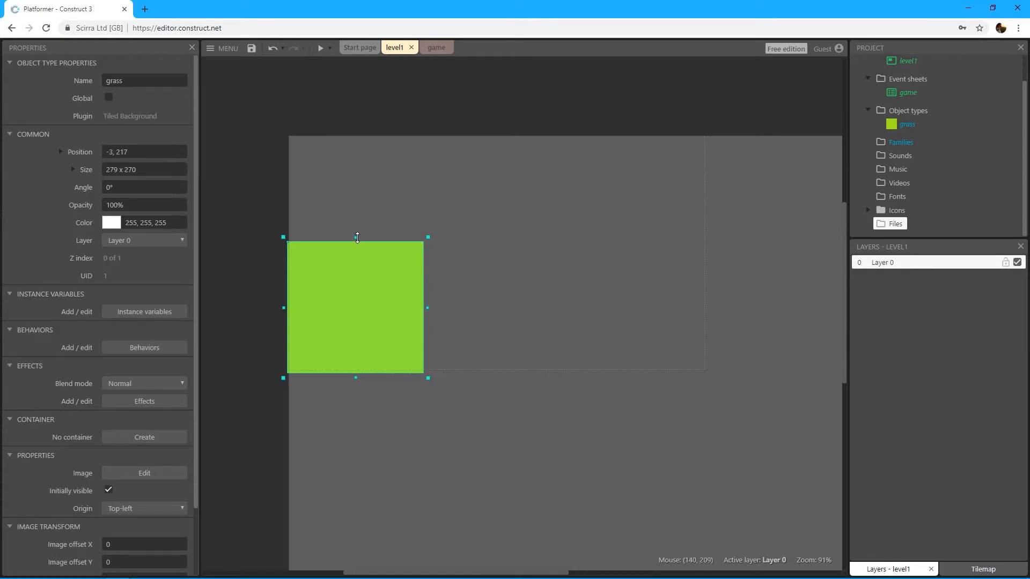
key("ctrl+z")
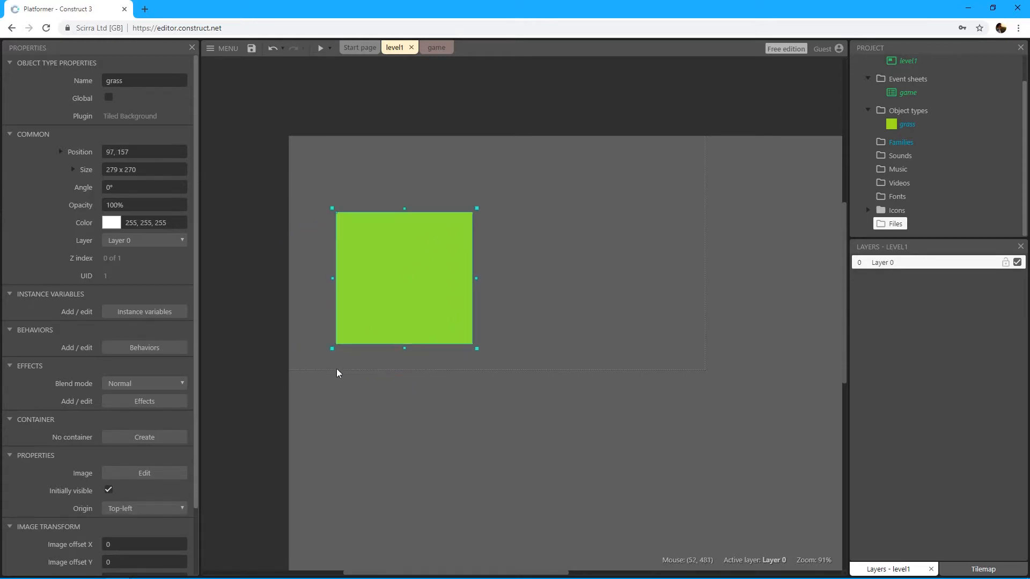
left_click_drag(394, 311, 343, 340)
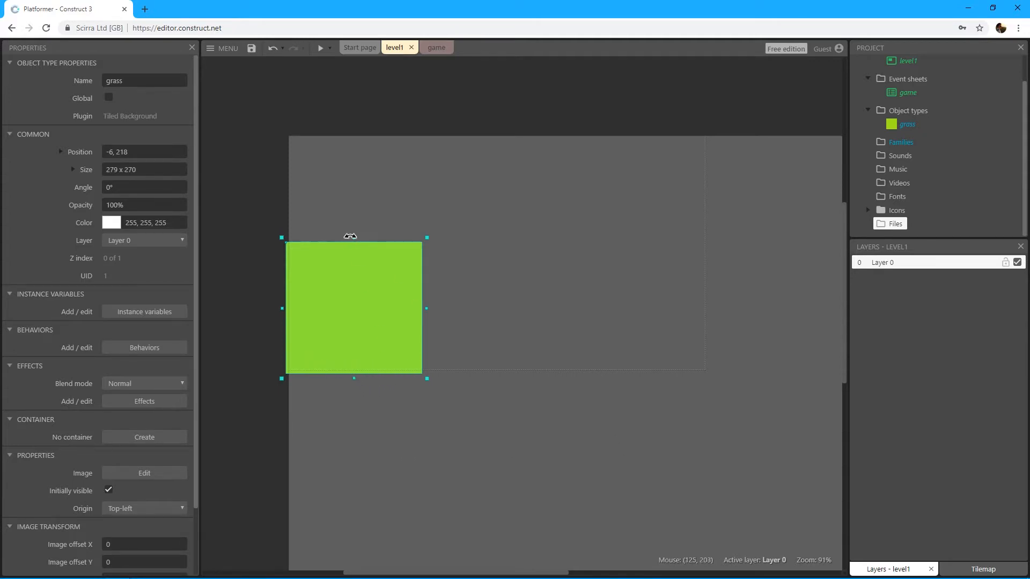
left_click_drag(353, 238, 337, 312)
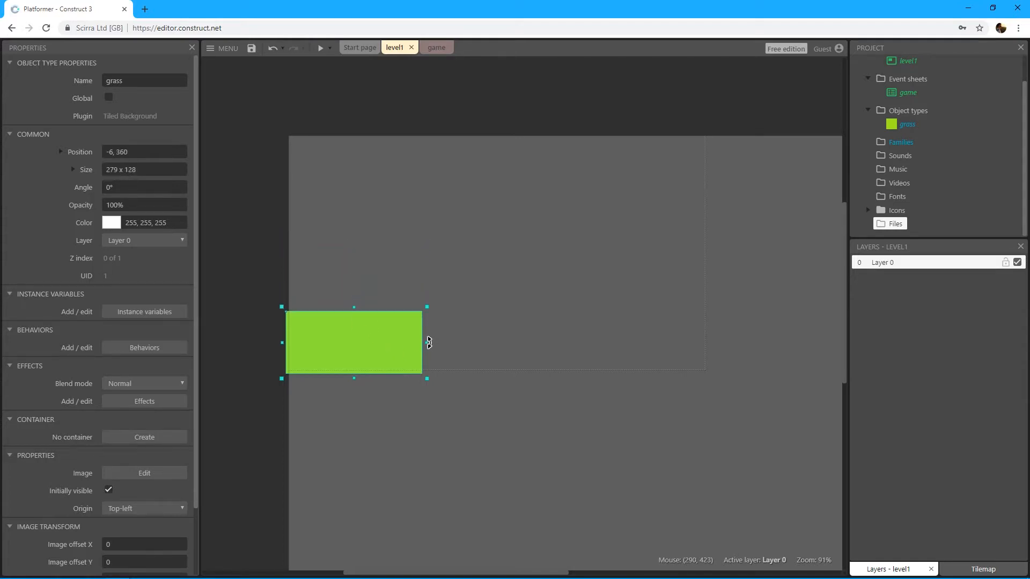
left_click_drag(427, 342, 715, 355)
left_click(749, 348)
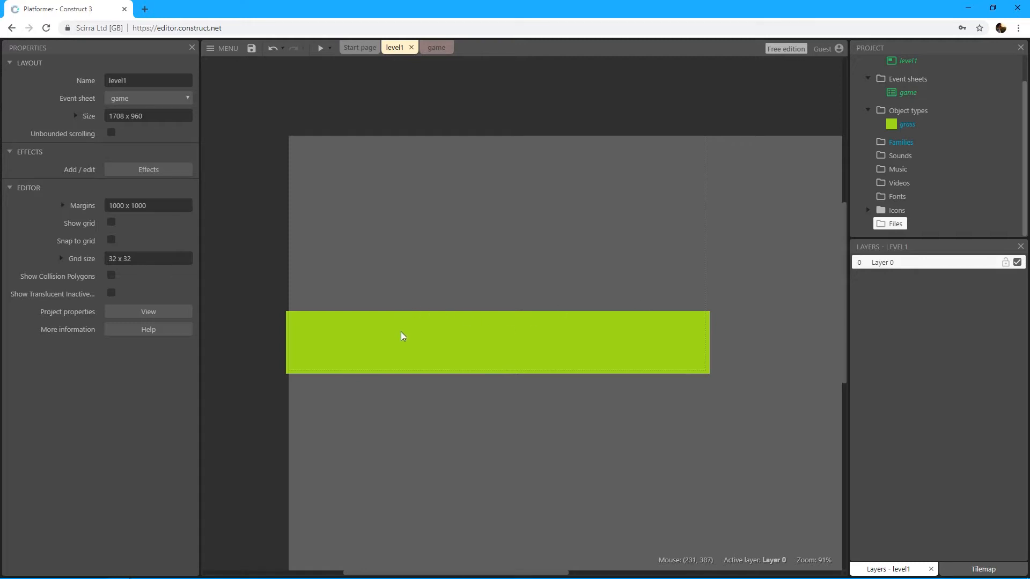
left_click(387, 342)
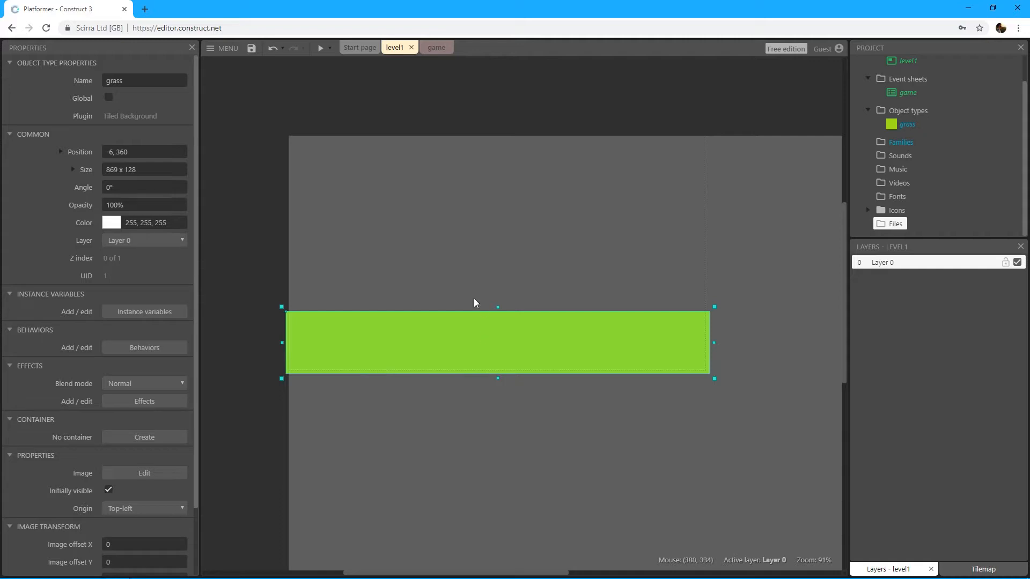
left_click(465, 265)
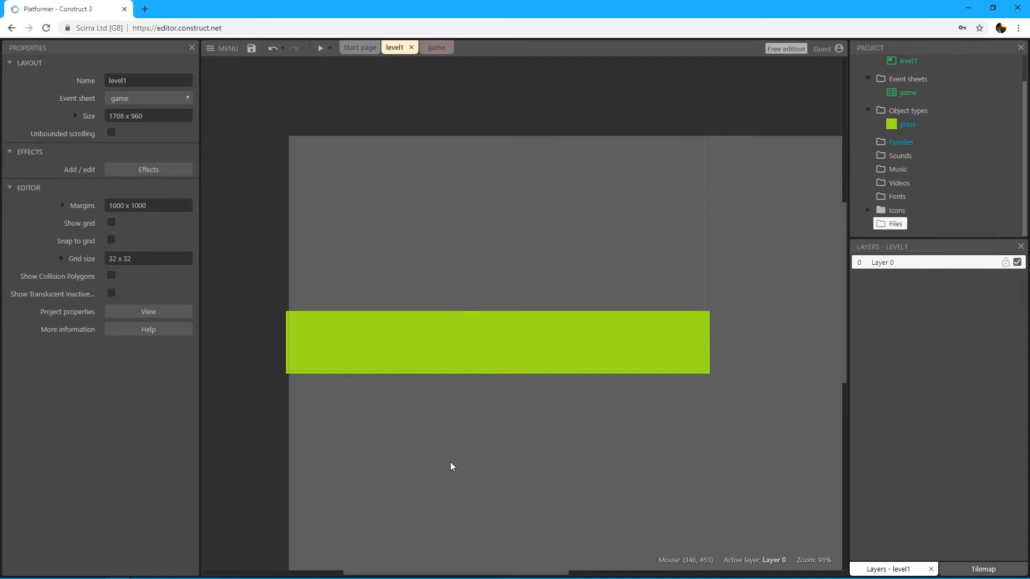
Step: Add the Solid behavior to the grass object and close its behaviors list
left_click(491, 345)
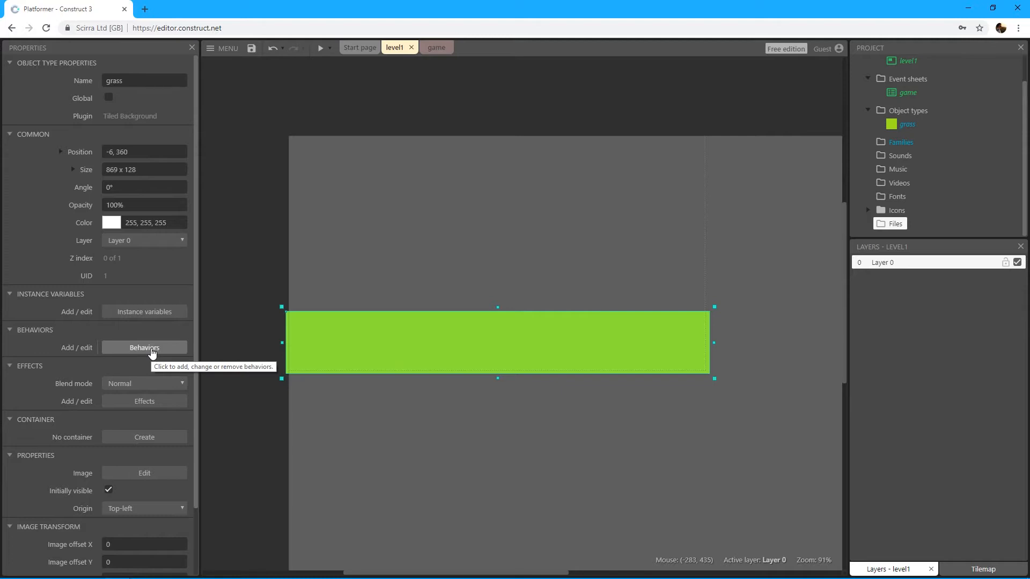
left_click(152, 352)
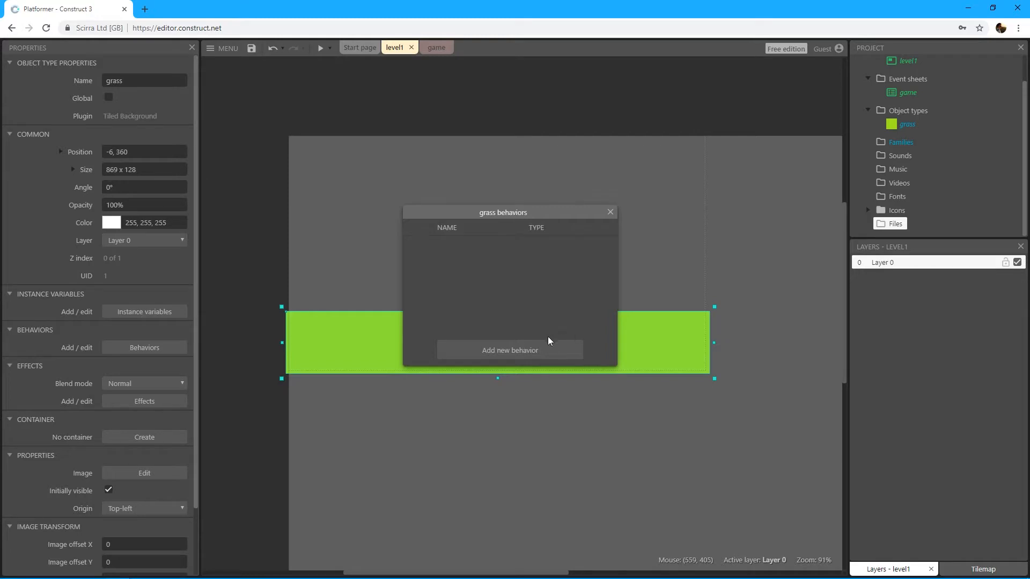
left_click(526, 352)
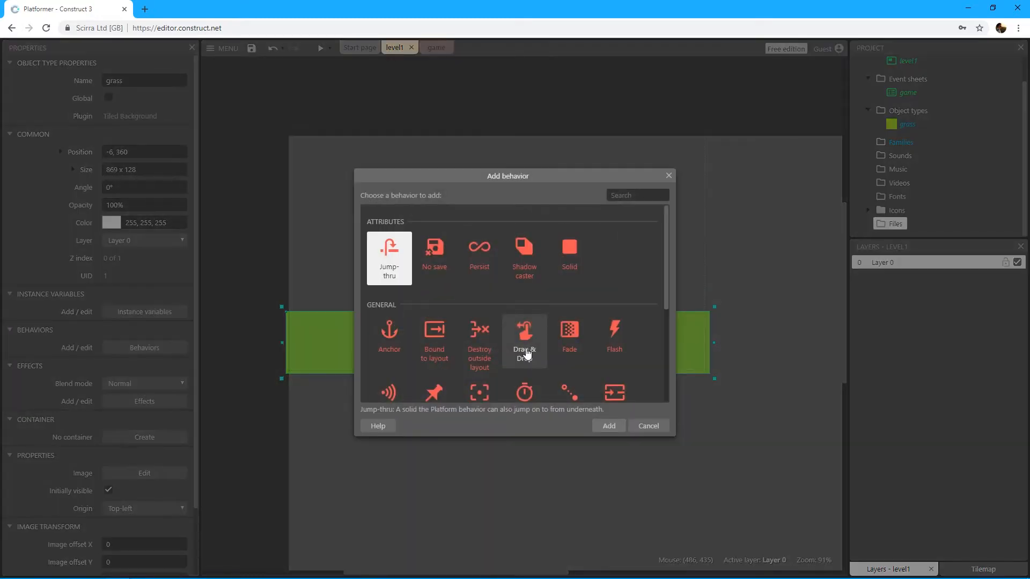
left_click_drag(665, 238, 630, 240)
scroll(608, 260, "up", 1)
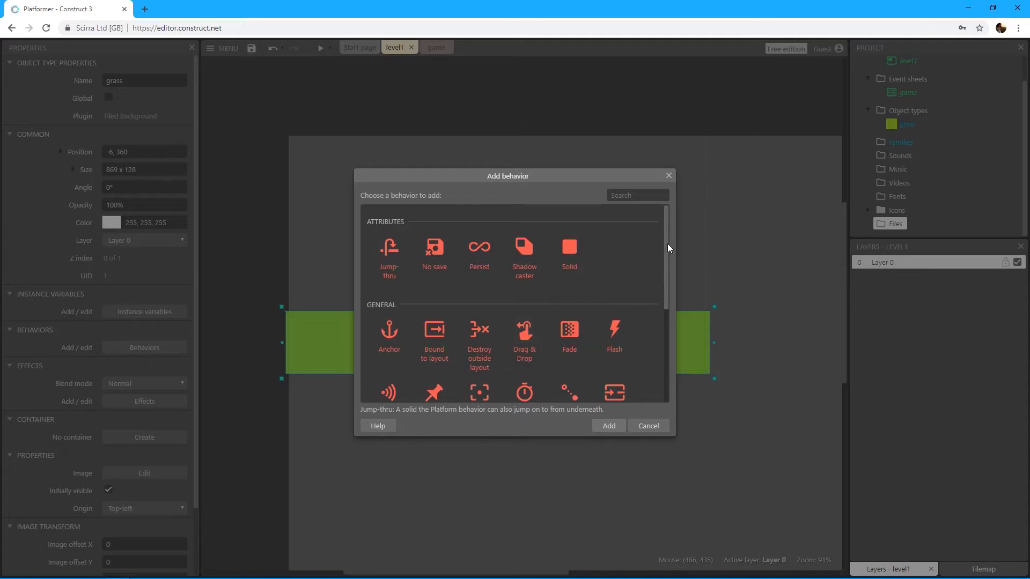
mouse_move(667, 239)
left_mouse_down()
mouse_move(658, 274)
mouse_move(668, 337)
mouse_move(678, 237)
mouse_move(649, 244)
left_mouse_up()
mouse_move(666, 227)
left_mouse_down()
mouse_move(664, 321)
mouse_move(670, 214)
left_mouse_up()
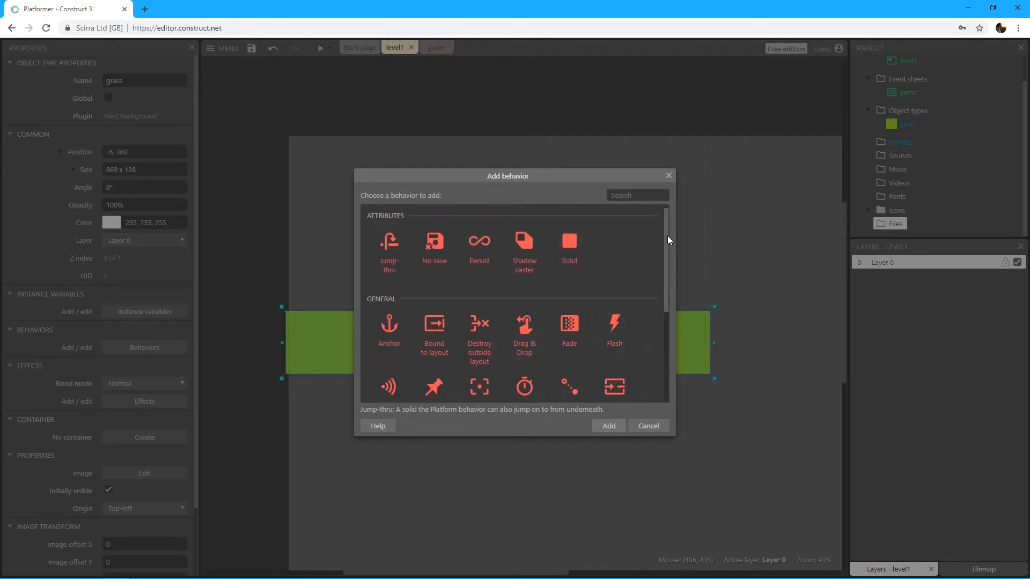
mouse_move(667, 236)
left_mouse_down()
mouse_move(669, 276)
mouse_move(675, 221)
left_mouse_up()
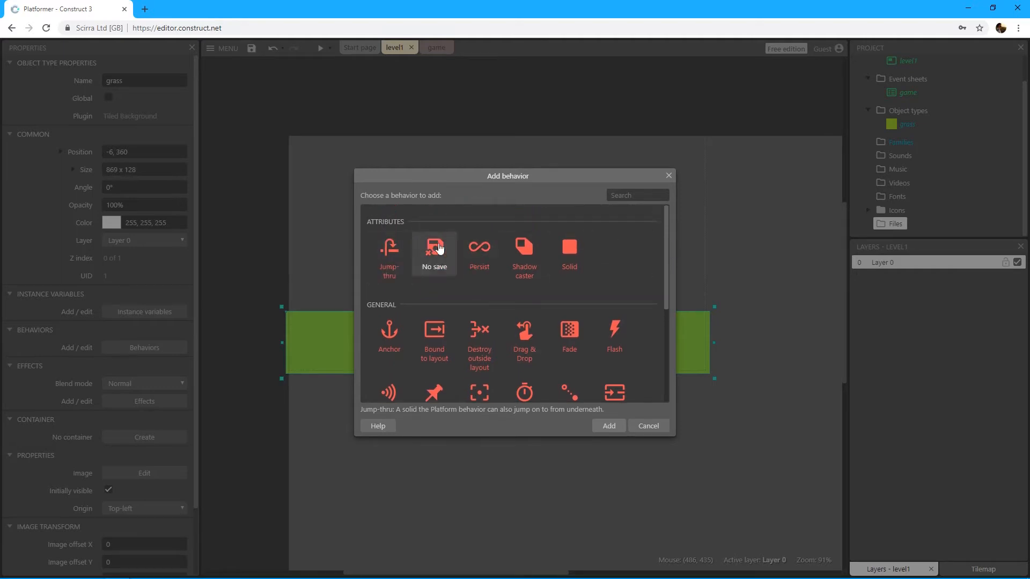
left_click(572, 274)
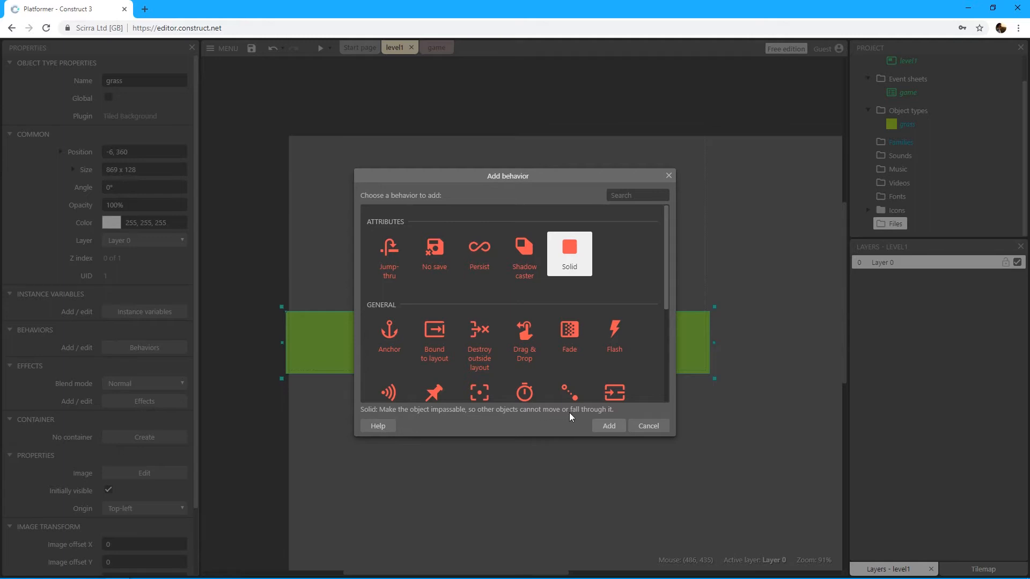
left_click(610, 429)
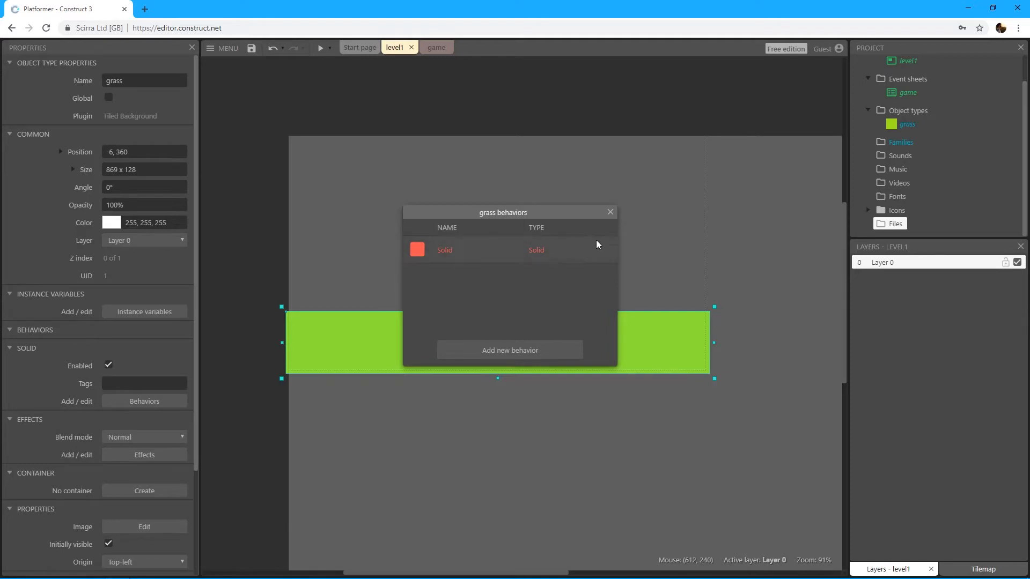
left_click(610, 212)
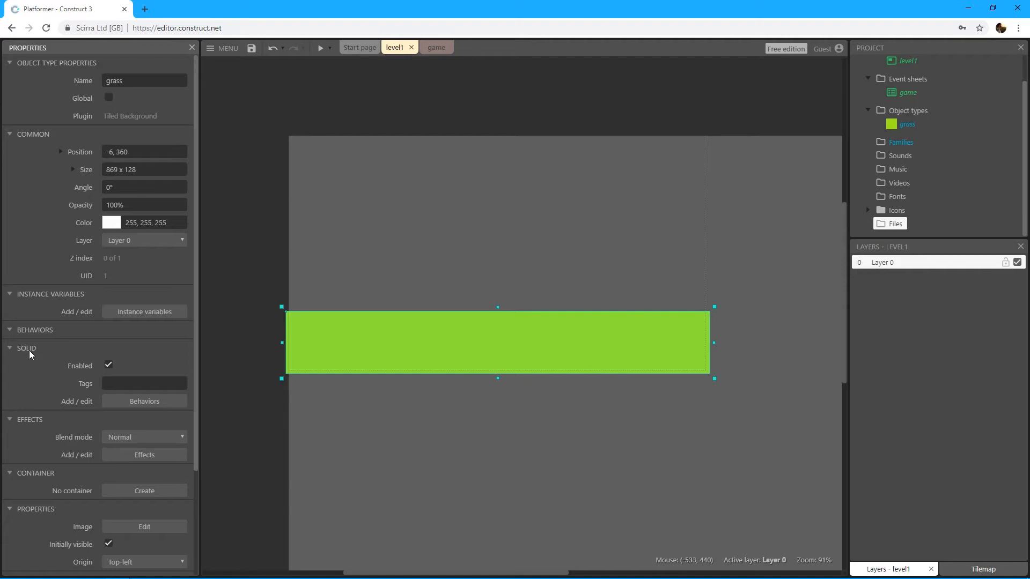
Step: Review the grass object's behaviors and the choices for adding another, closing both without adding any, and look over its Solid properties
left_click(140, 402)
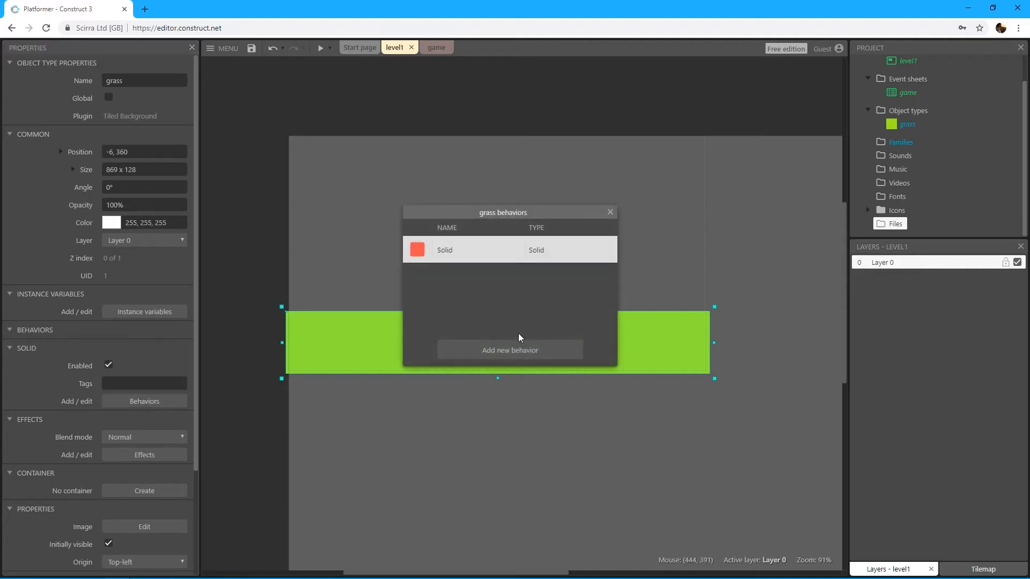
left_click(514, 351)
left_click(666, 175)
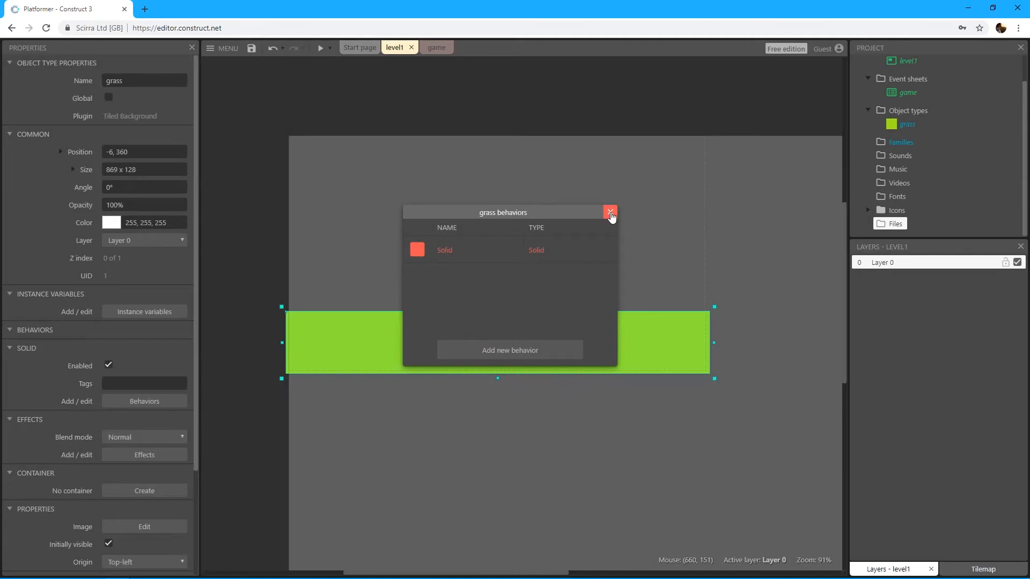
left_click(610, 212)
scroll(81, 336, "down", 1)
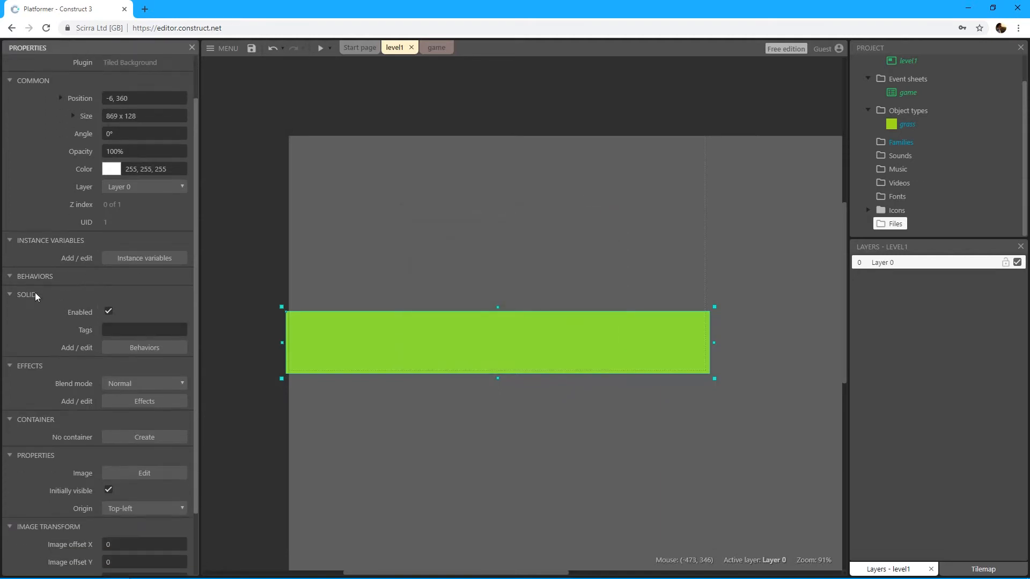
scroll(157, 364, "up", 1)
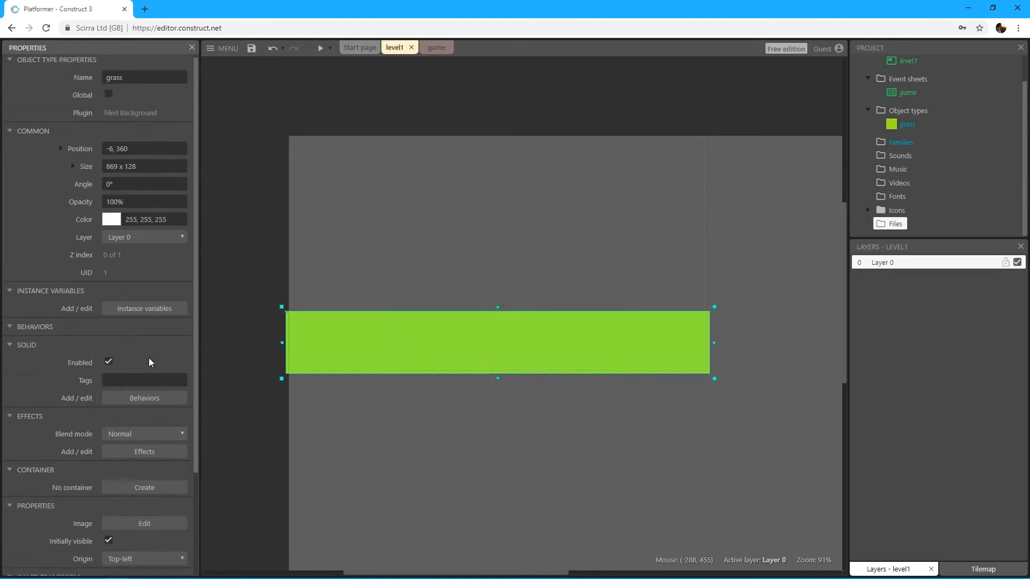
Step: Insert a new Sprite object into level1 just above the grass strip, at about 399, 231
scroll(139, 373, "down", 2)
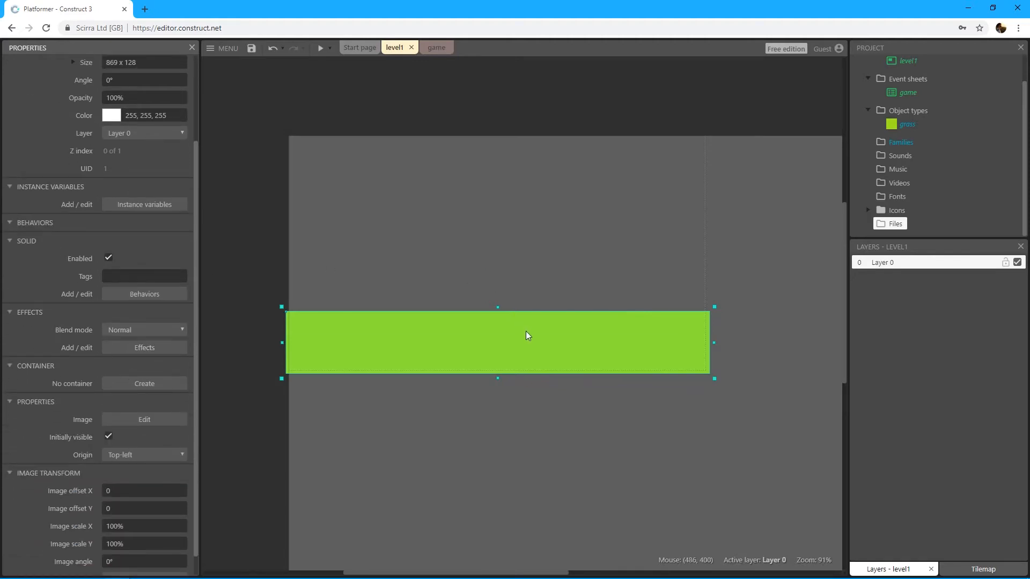
middle_click_drag(524, 338, 536, 349)
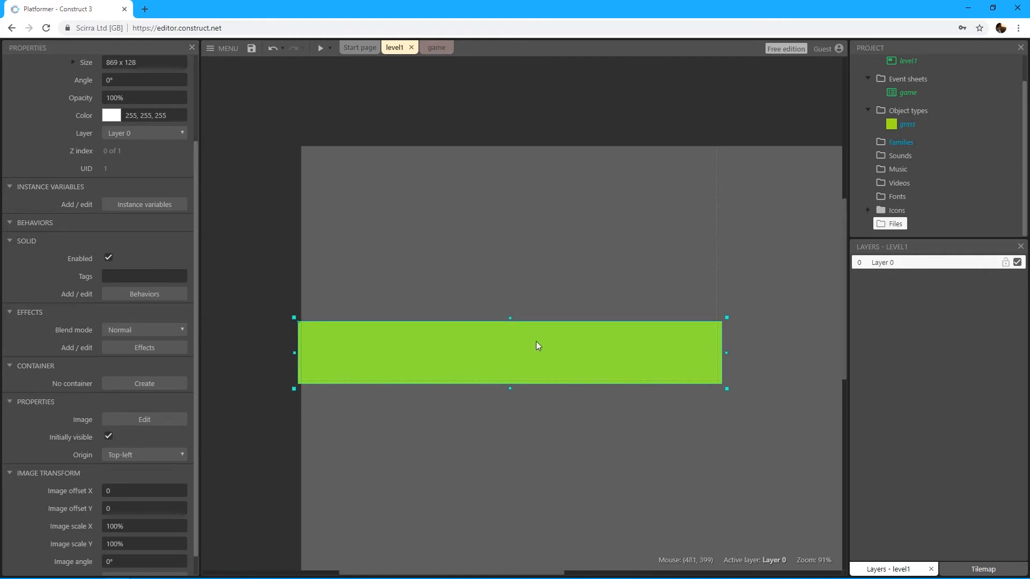
left_click(535, 249)
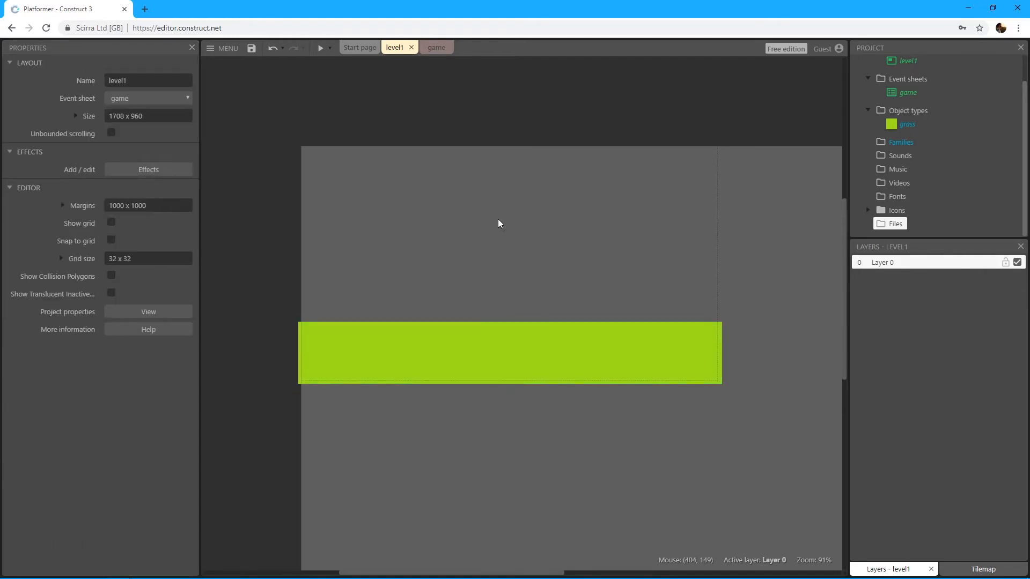
right_click(490, 248)
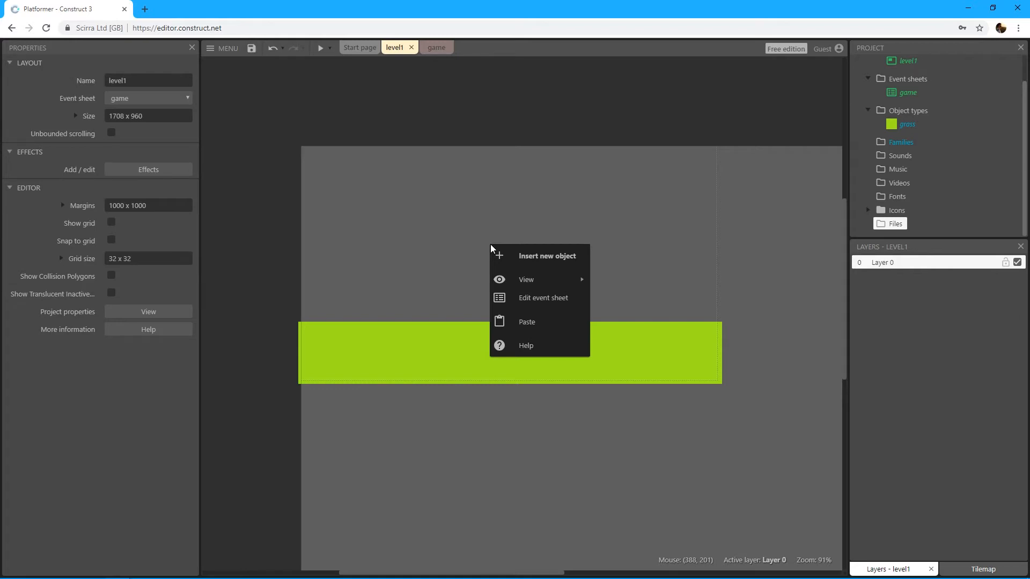
left_click(547, 259)
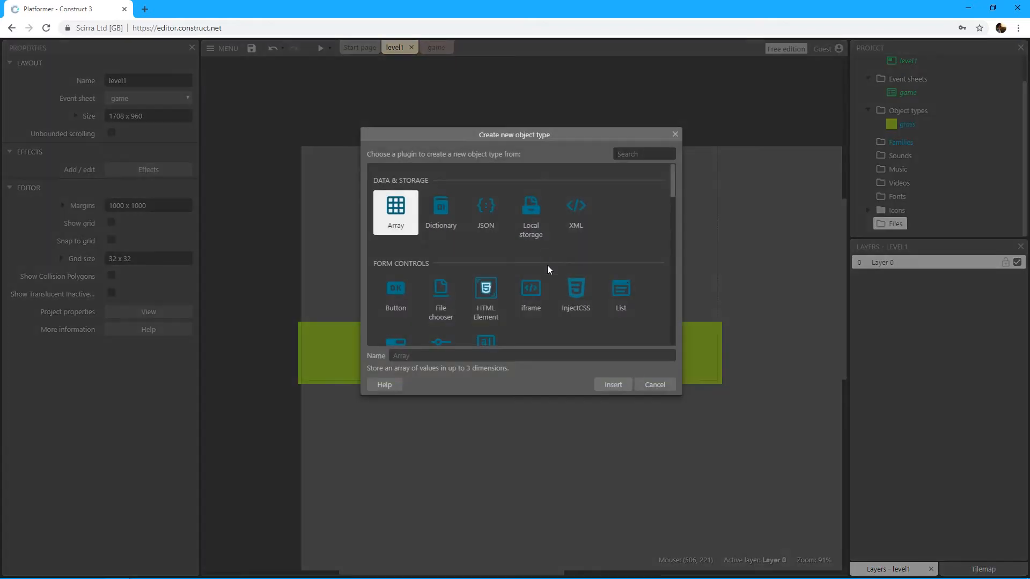
scroll(623, 247, "down", 6)
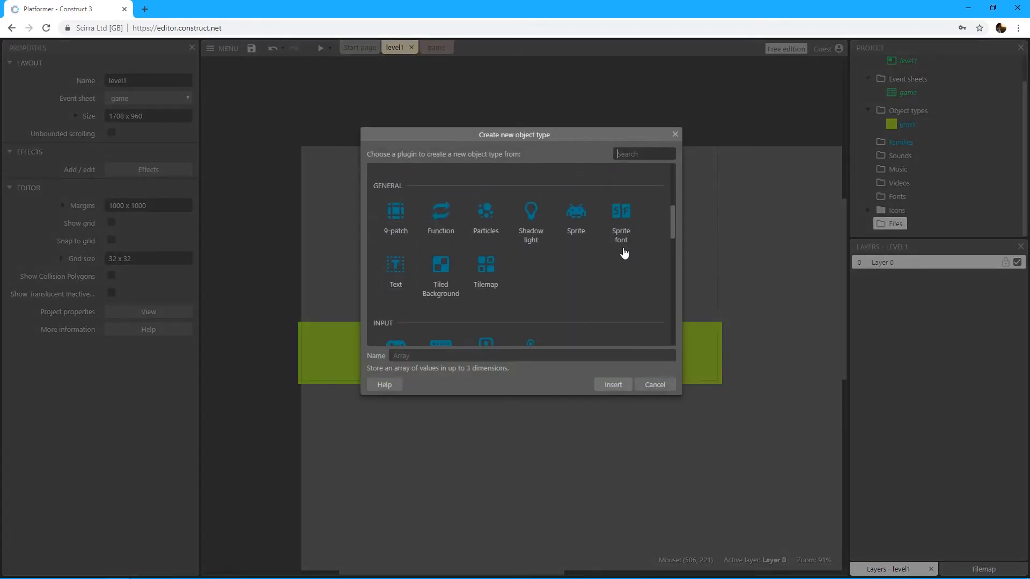
scroll(624, 253, "up", 1)
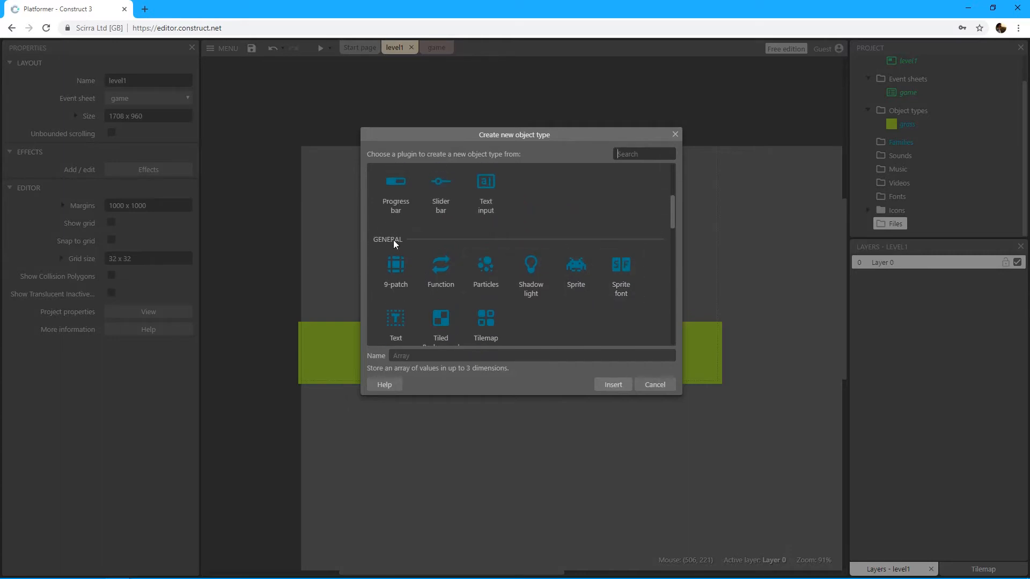
scroll(393, 240, "down", 1)
left_click(586, 226)
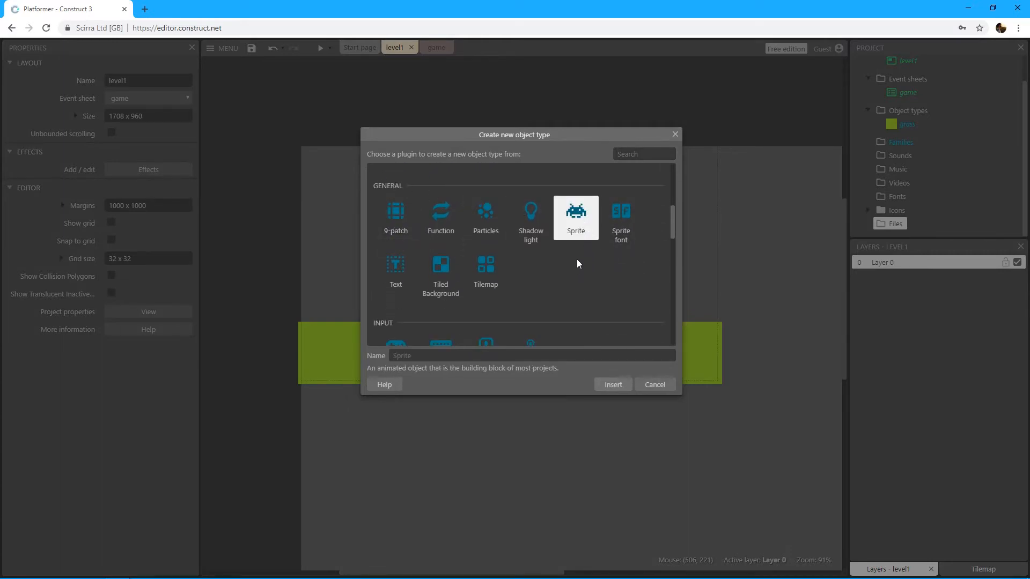
double_click(575, 221)
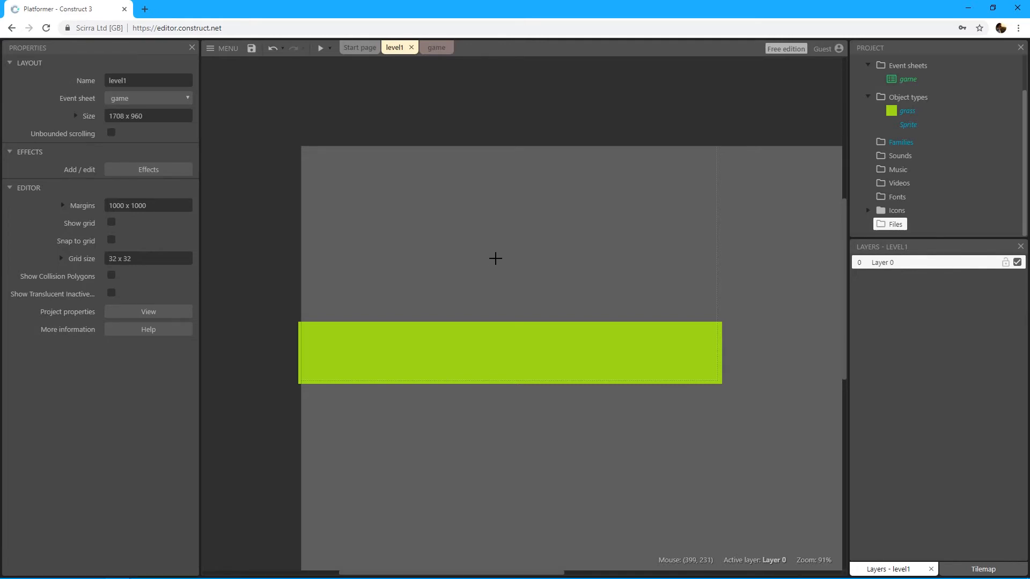
left_click(494, 258)
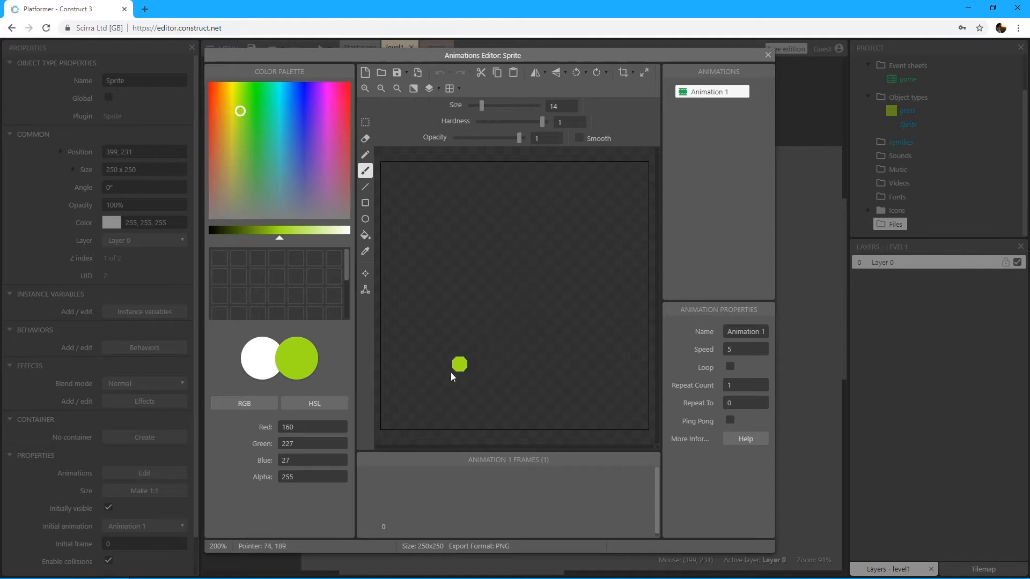
Step: Paint a green rounded-top character body filling most of the 250x250 sprite image, using a size 14 brush outline and a flood fill
mouse_move(406, 427)
left_mouse_down()
mouse_move(412, 299)
mouse_move(433, 217)
left_mouse_up()
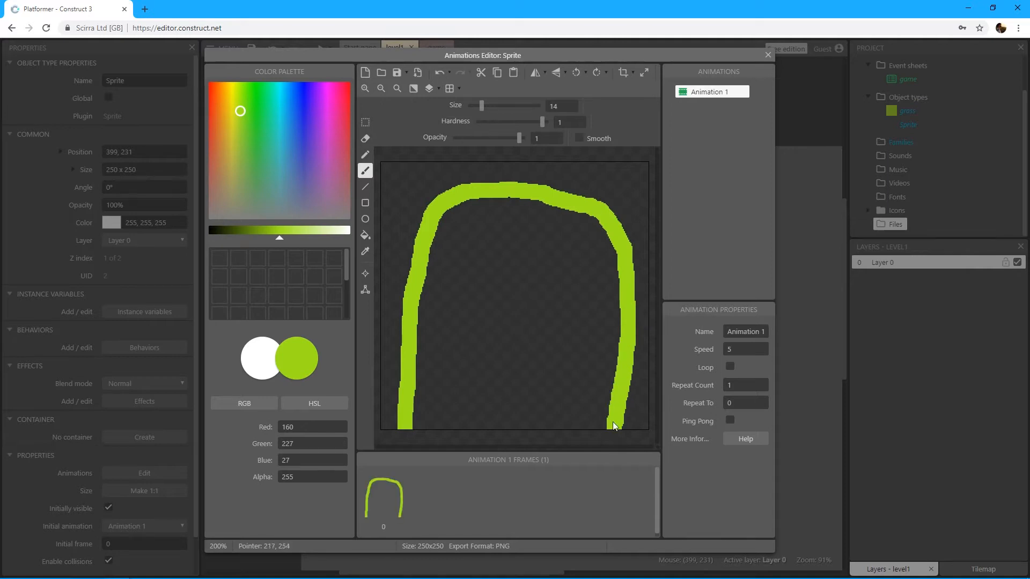
left_click(365, 235)
left_click(475, 296)
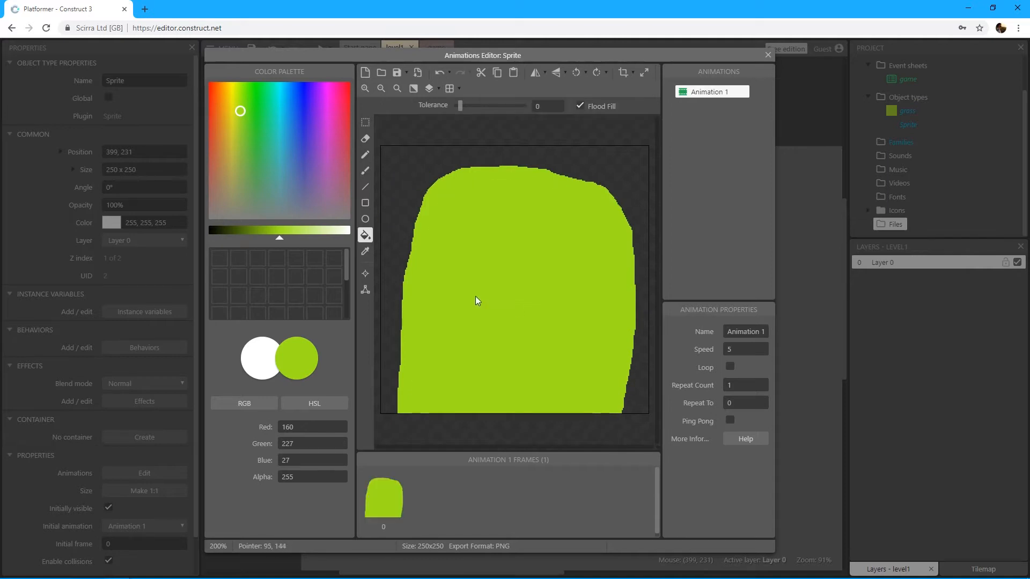
left_click(365, 172)
left_click_drag(401, 426, 407, 344)
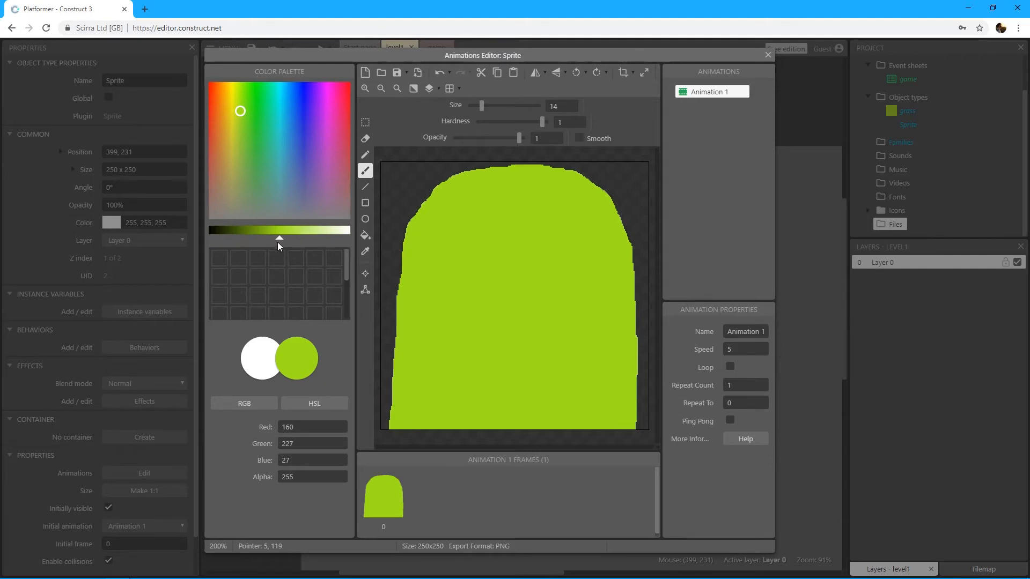
Step: Switch the brush color to white and paint two large round eyes on the upper part of the green body
left_click_drag(280, 242, 351, 238)
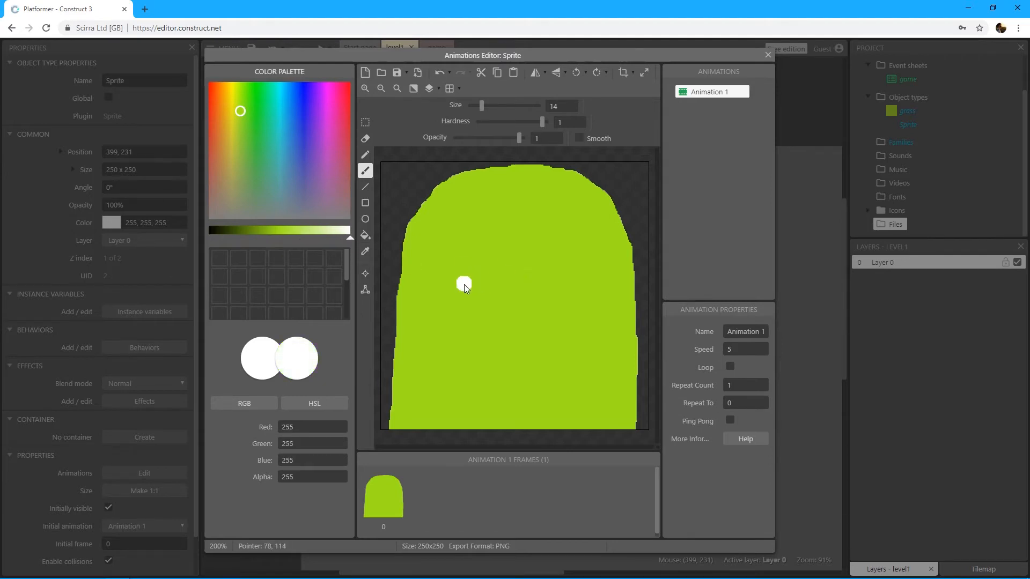
mouse_move(464, 286)
left_mouse_down()
mouse_move(435, 252)
mouse_move(486, 222)
mouse_move(485, 287)
mouse_move(472, 241)
mouse_move(455, 258)
left_mouse_up()
left_click(567, 279)
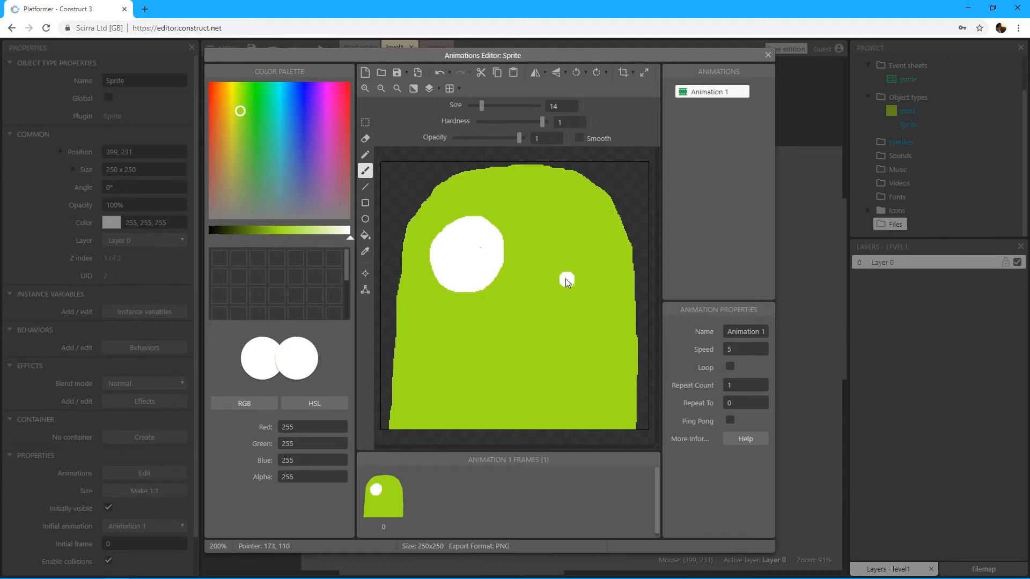
mouse_move(567, 279)
left_mouse_down()
mouse_move(589, 225)
mouse_move(555, 259)
mouse_move(599, 263)
mouse_move(564, 247)
mouse_move(568, 282)
mouse_move(601, 268)
mouse_move(576, 224)
mouse_move(539, 252)
mouse_move(565, 283)
left_mouse_up()
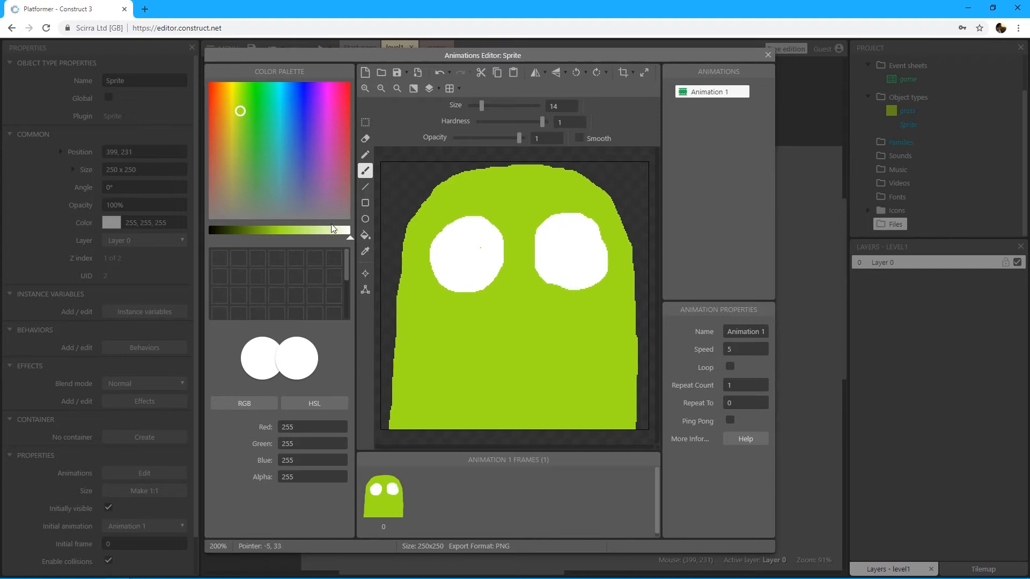
Step: Paint a near-black pupil (RGB 4, 6, 0) inside each white eye and close the animations editor
left_click(212, 230)
left_click(210, 232)
left_click(528, 275)
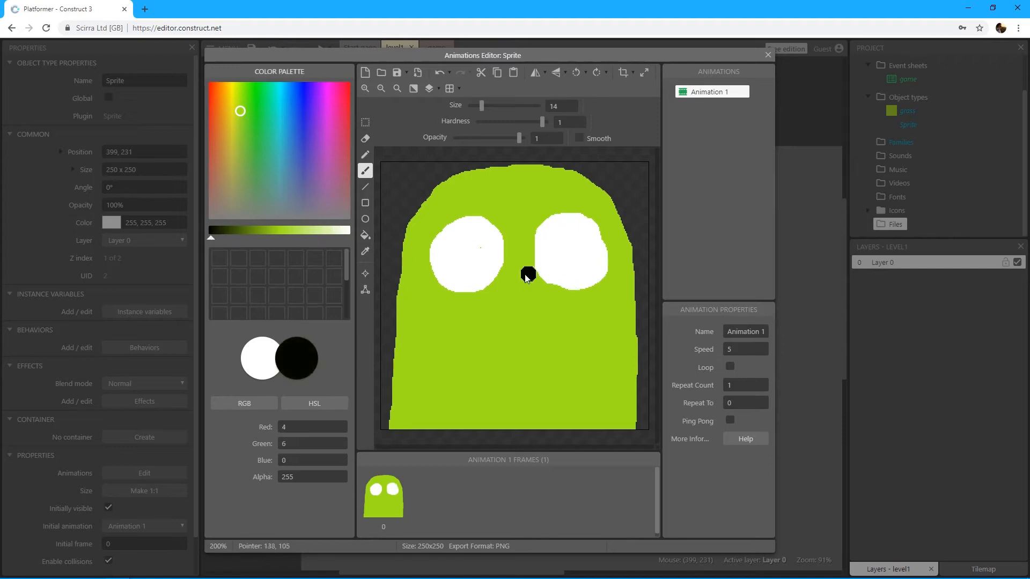
mouse_move(472, 258)
left_mouse_down()
mouse_move(473, 247)
mouse_move(467, 271)
mouse_move(475, 256)
left_mouse_up()
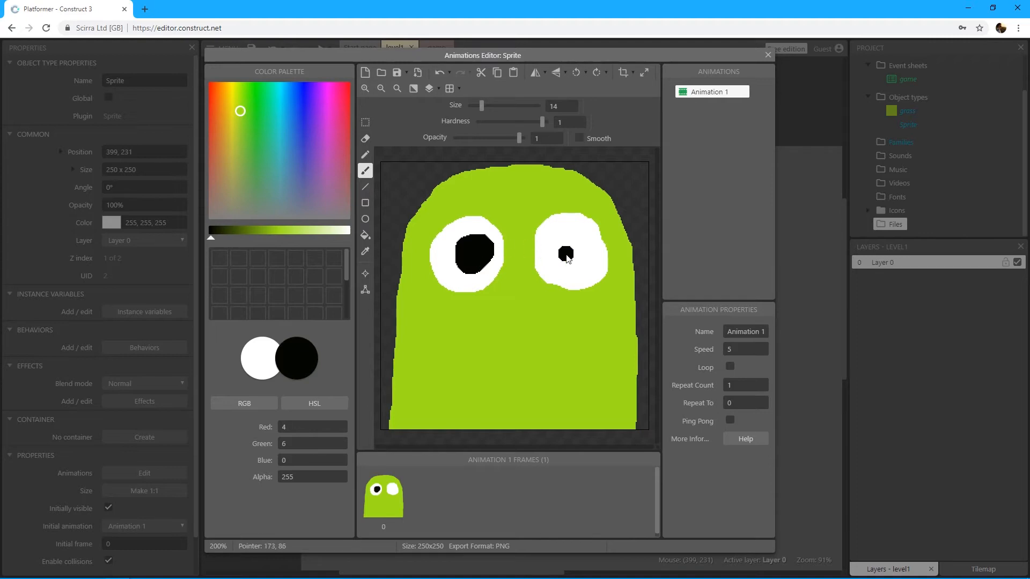
left_click_drag(568, 257, 589, 258)
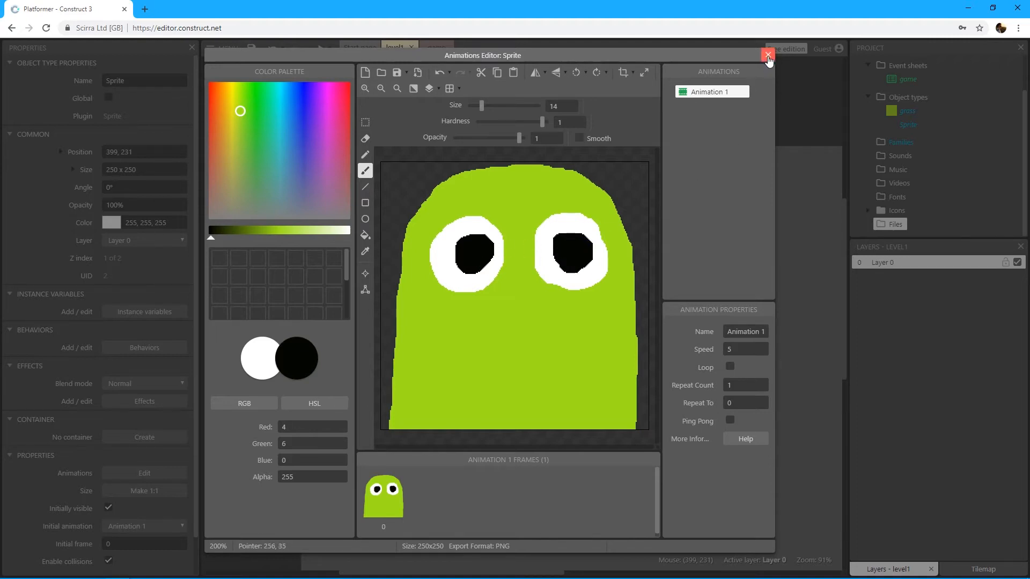
left_click(768, 56)
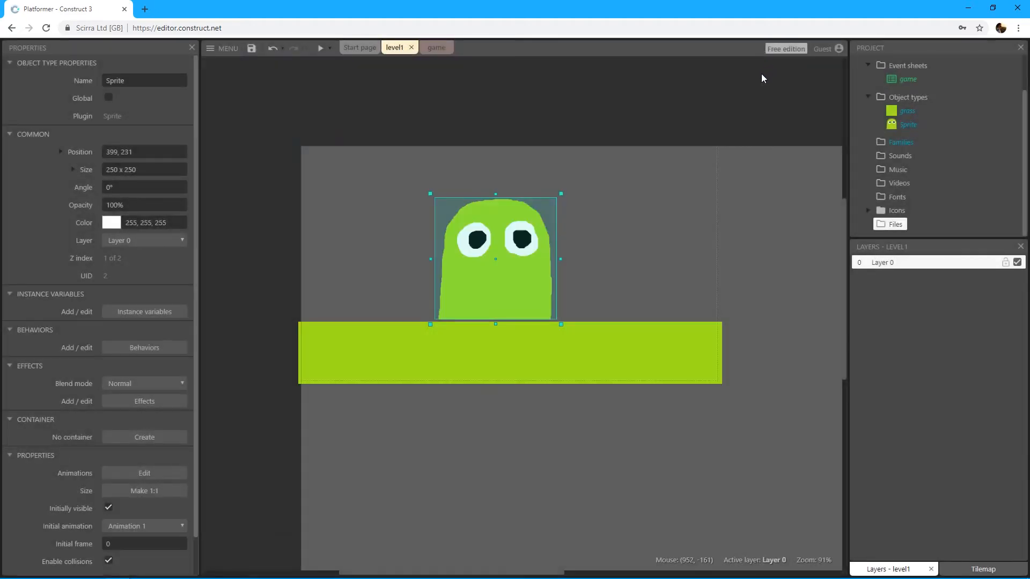
Step: Scale the character sprite down to 25% in both X and Y
left_click_drag(512, 266, 442, 240)
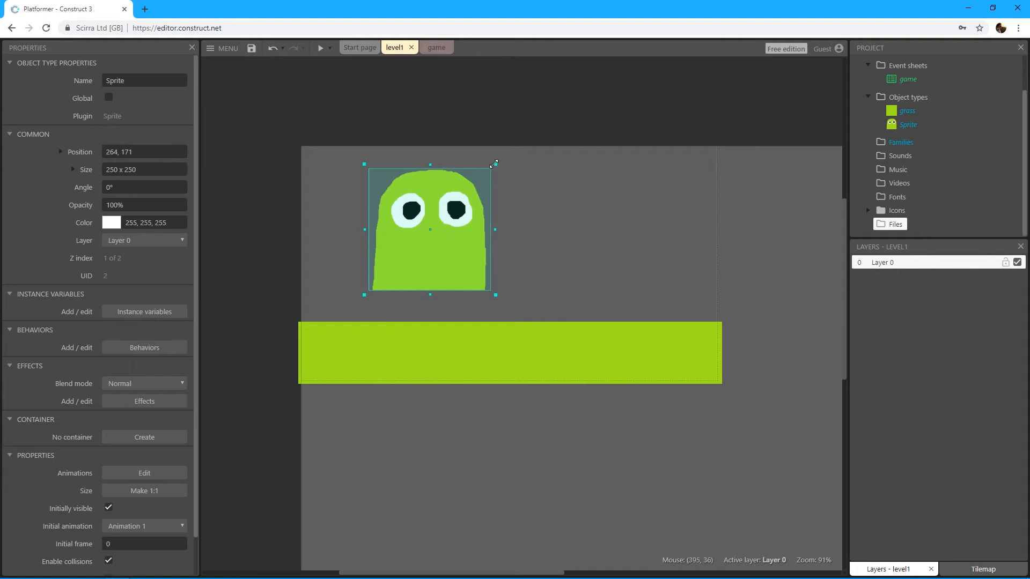
left_click_drag(496, 165, 471, 188)
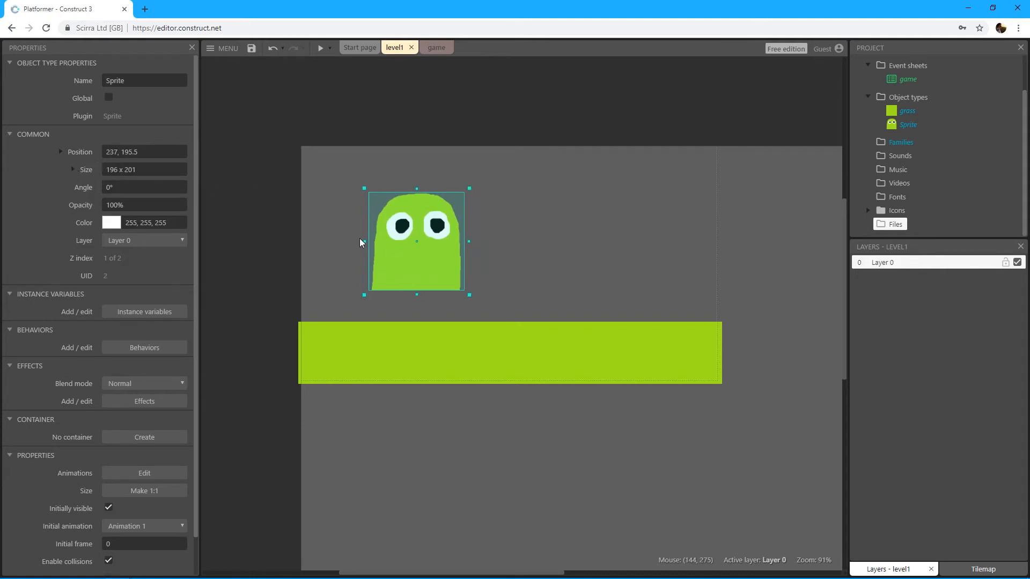
left_click(73, 171)
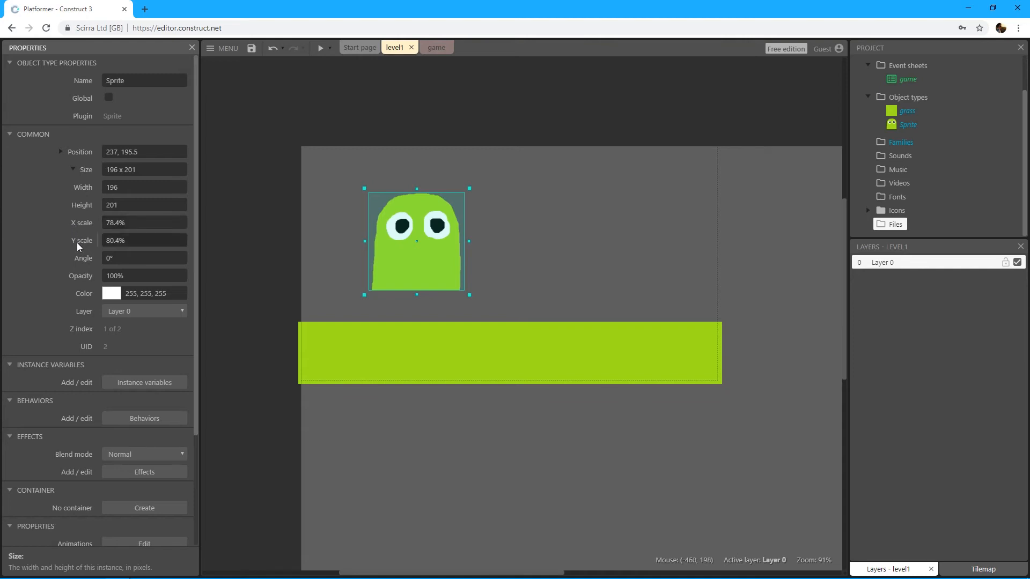
left_click(130, 222)
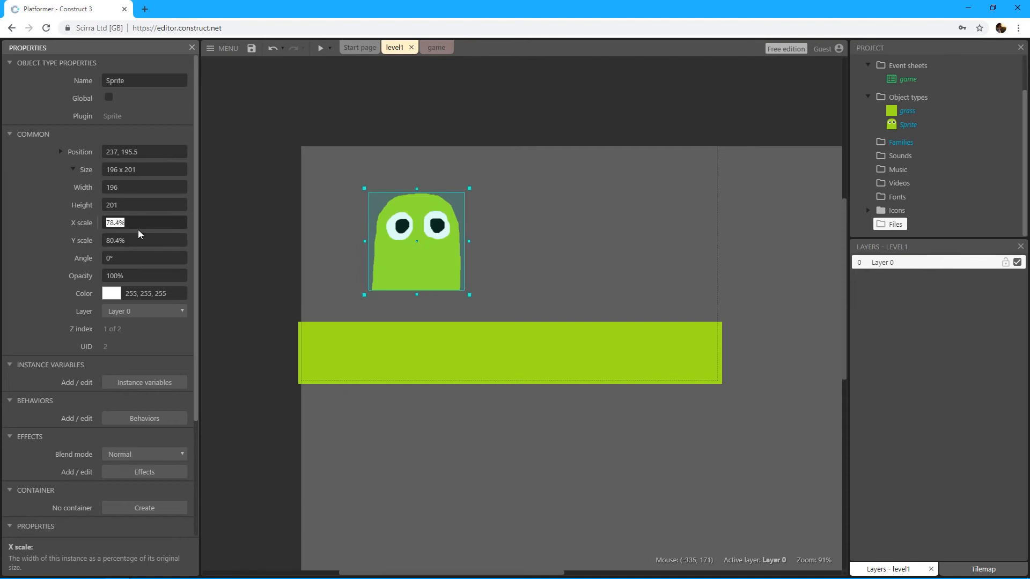
left_click(143, 237)
type("25")
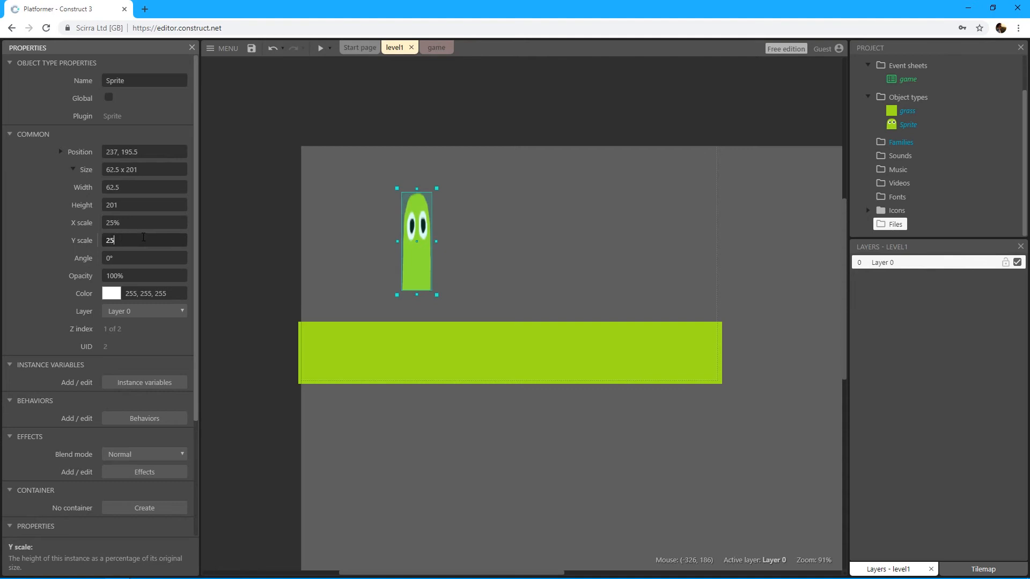
left_click(162, 187)
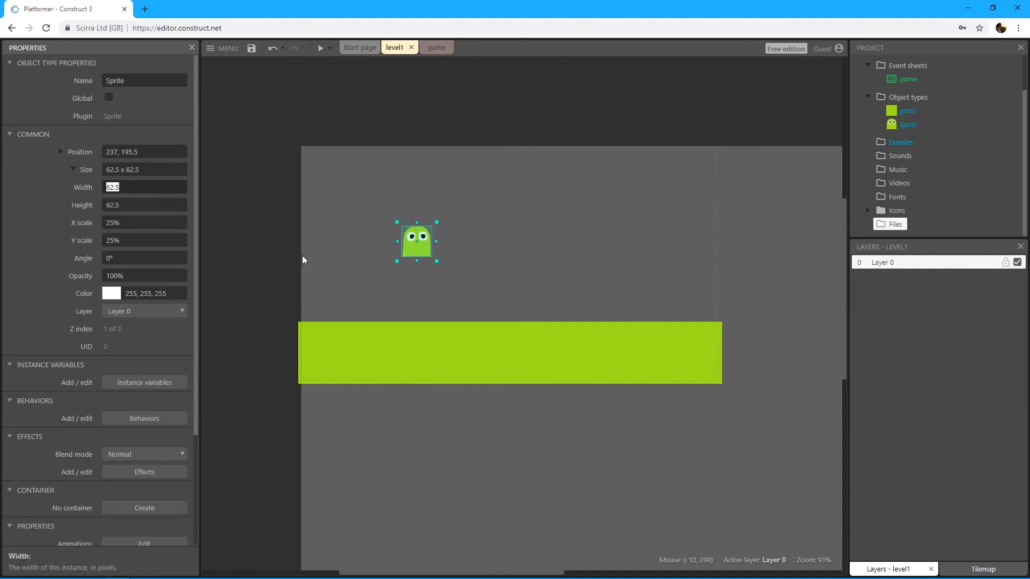
left_click(337, 240)
Step: Place the character sprite just above the grass near the layout's left edge, at about 49, 324
left_click_drag(424, 256, 343, 310)
left_click(376, 279)
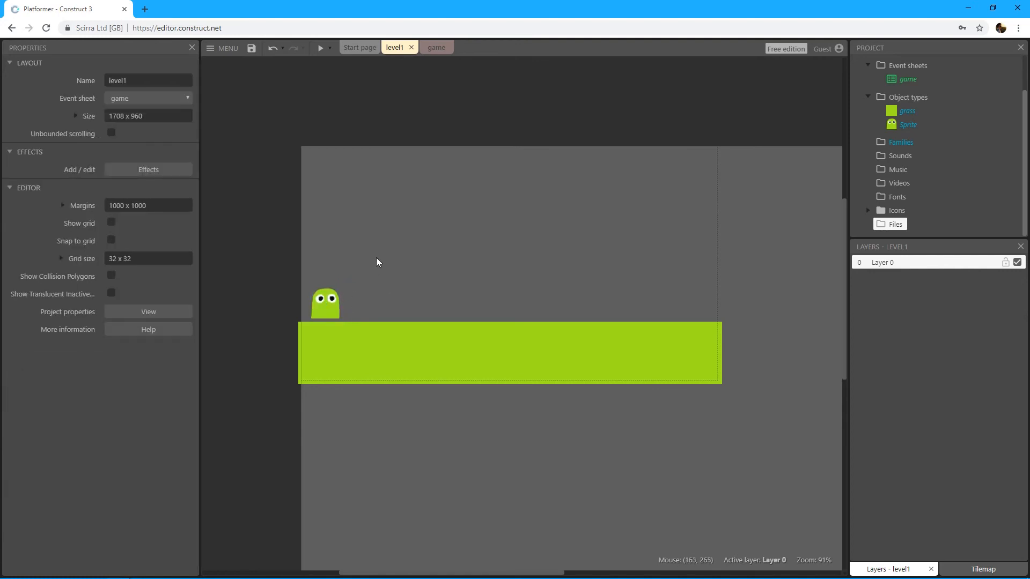
middle_click_drag(331, 225, 387, 227)
scroll(387, 227, "up", 4, "ctrl")
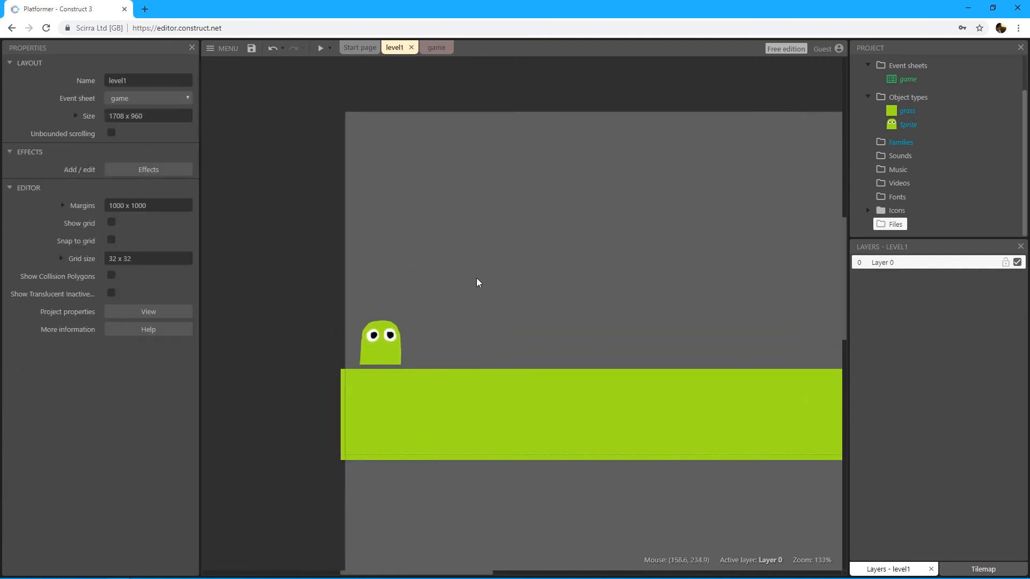
left_click_drag(264, 323, 262, 326)
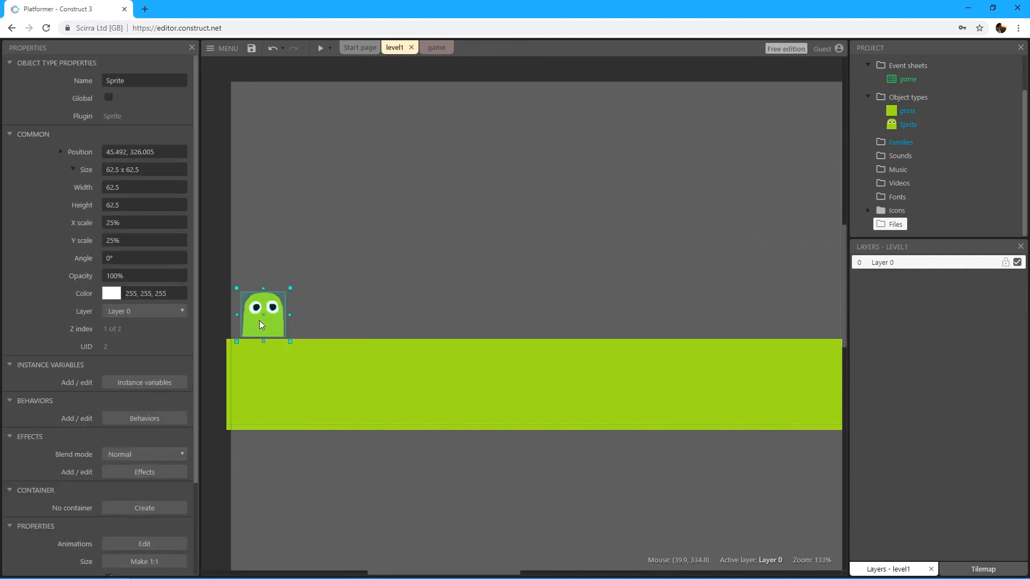
left_click(313, 285)
middle_click_drag(314, 285, 352, 276)
left_click_drag(300, 317, 303, 315)
left_click(359, 296)
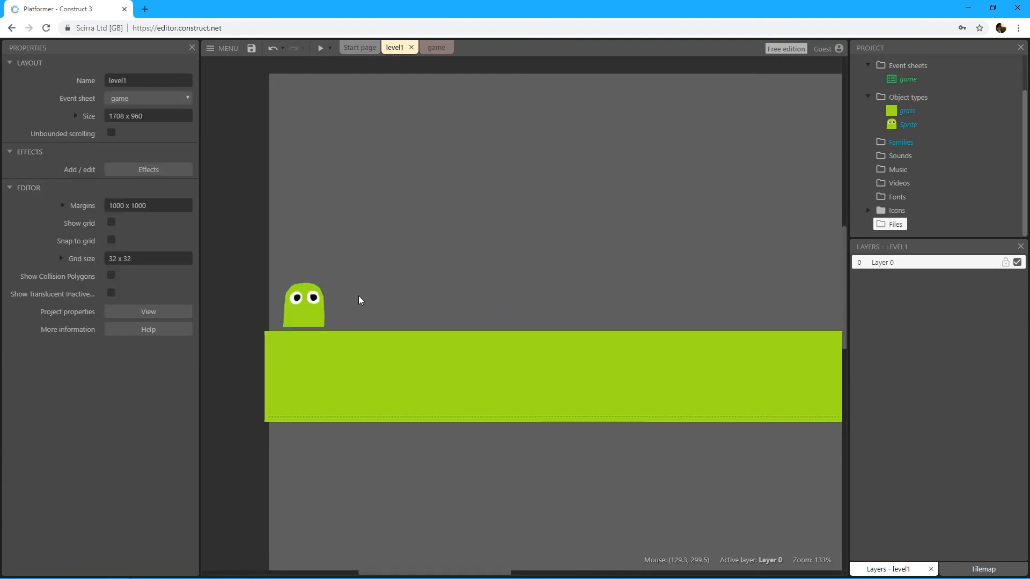
Step: Rename the character's sprite object to player
left_click(303, 312)
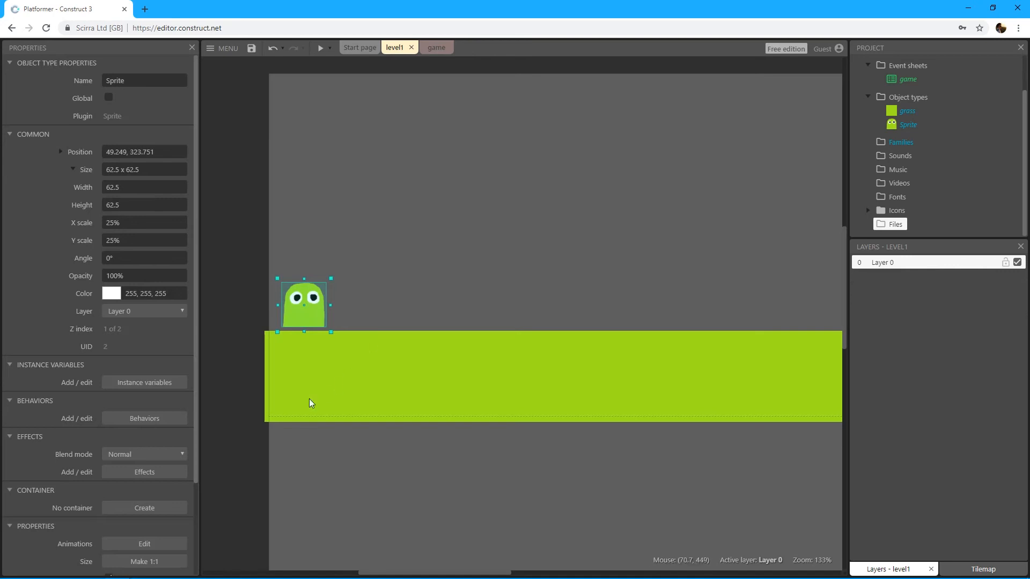
left_click(305, 317)
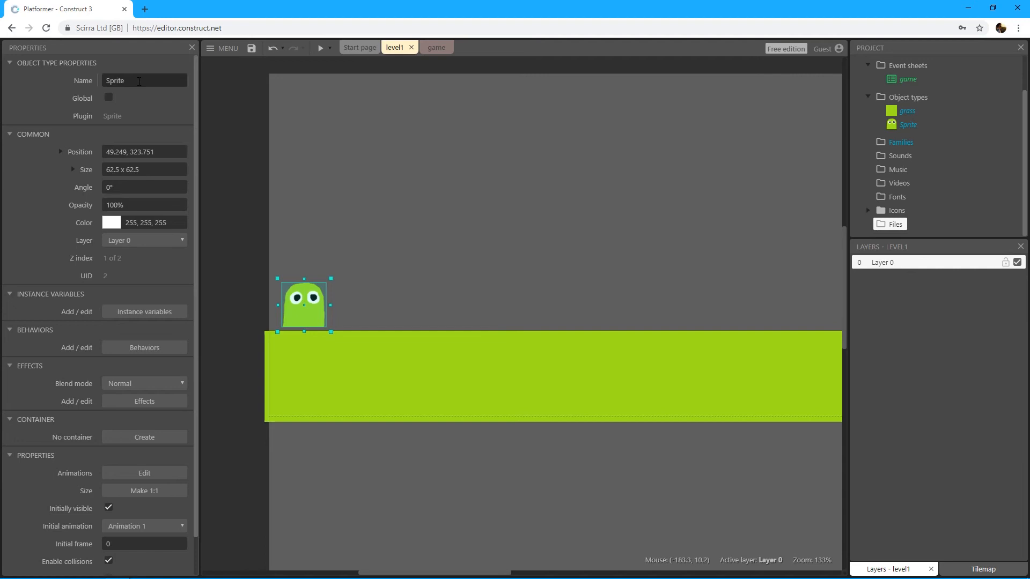
left_click(139, 80)
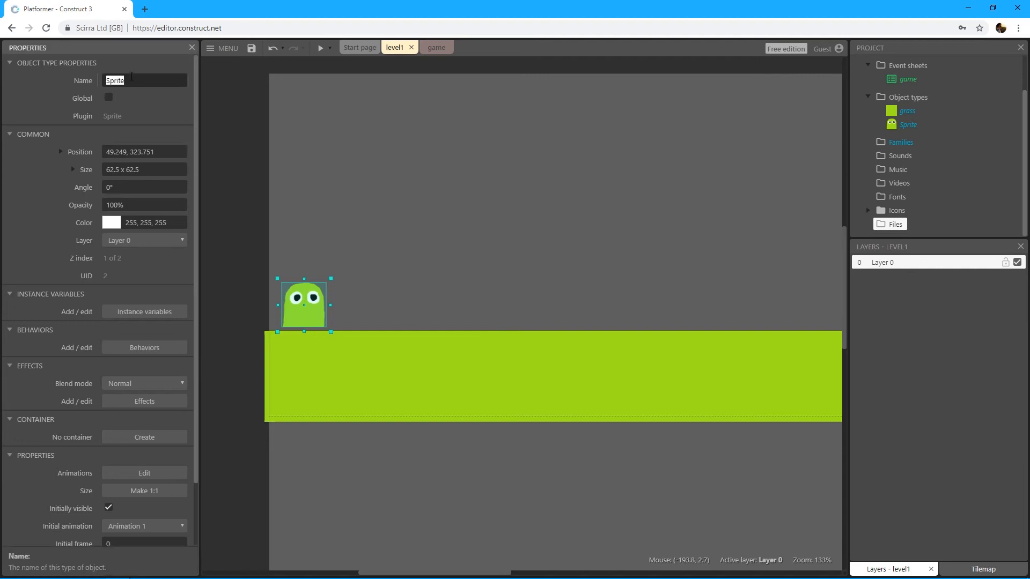
type("player")
key("Tab")
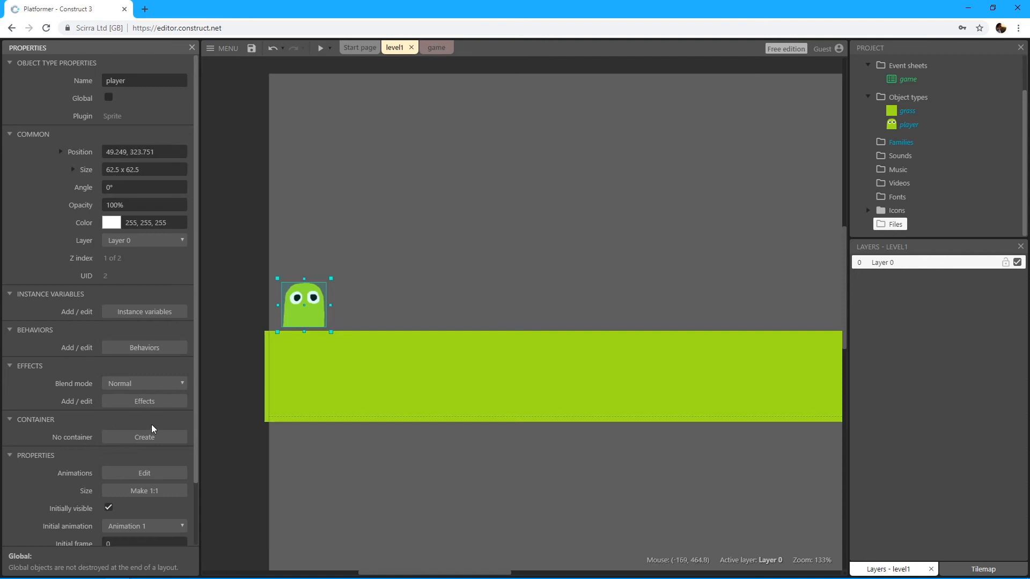
Step: Review the behaviors assigned to the player and grass objects
left_click(148, 349)
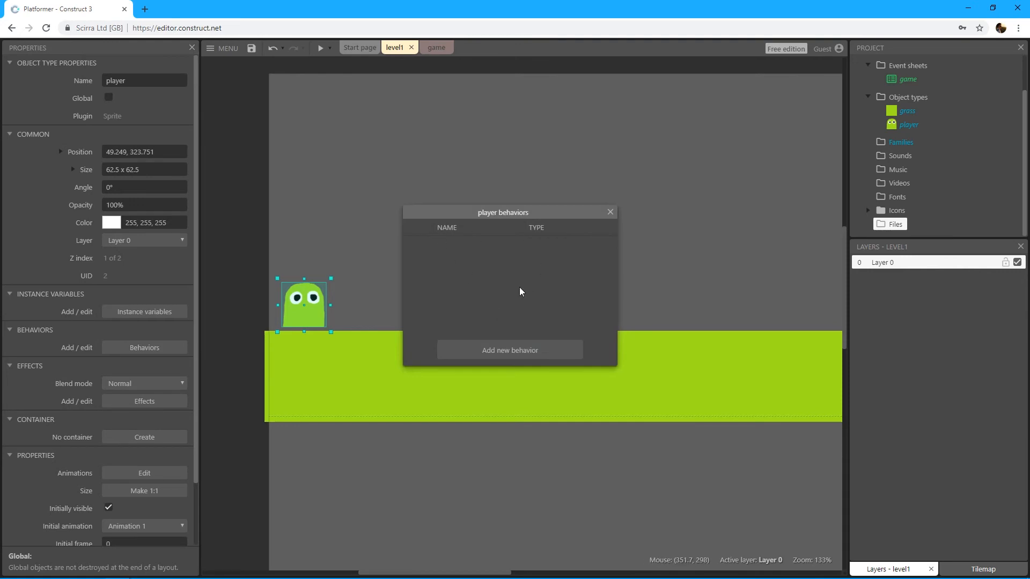
left_click(339, 371)
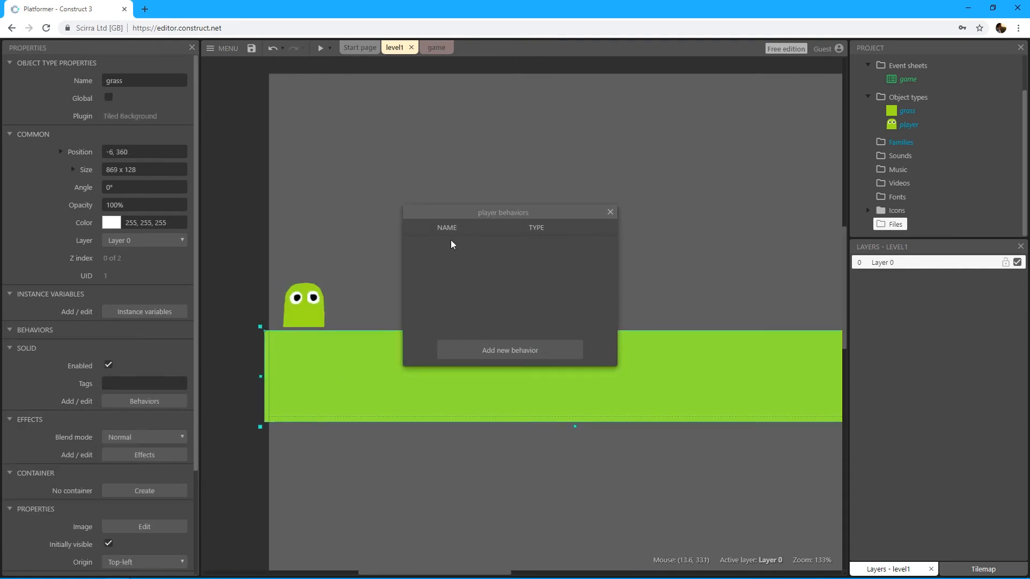
left_click(610, 212)
left_click(153, 402)
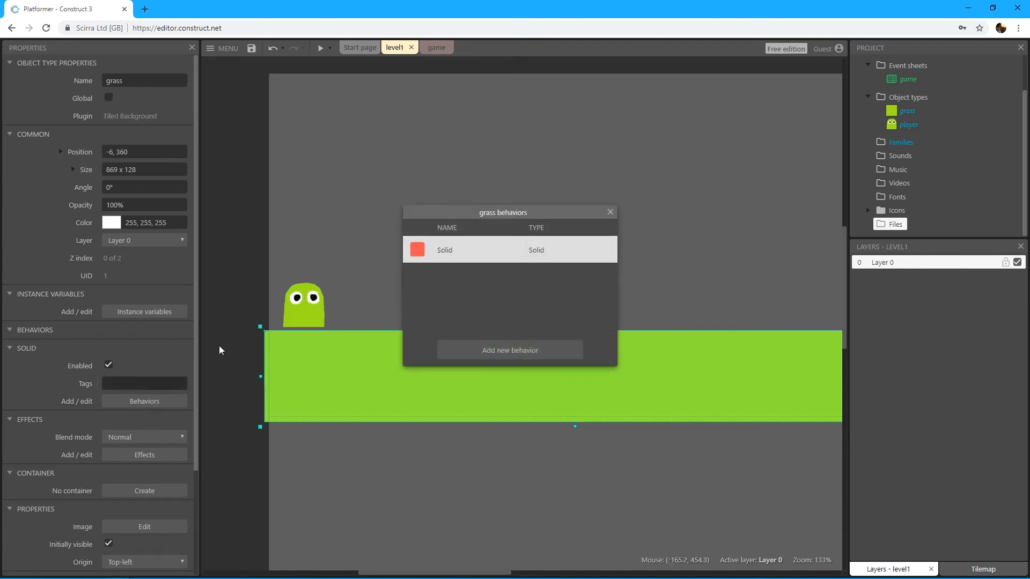
left_click(610, 212)
left_click(358, 271)
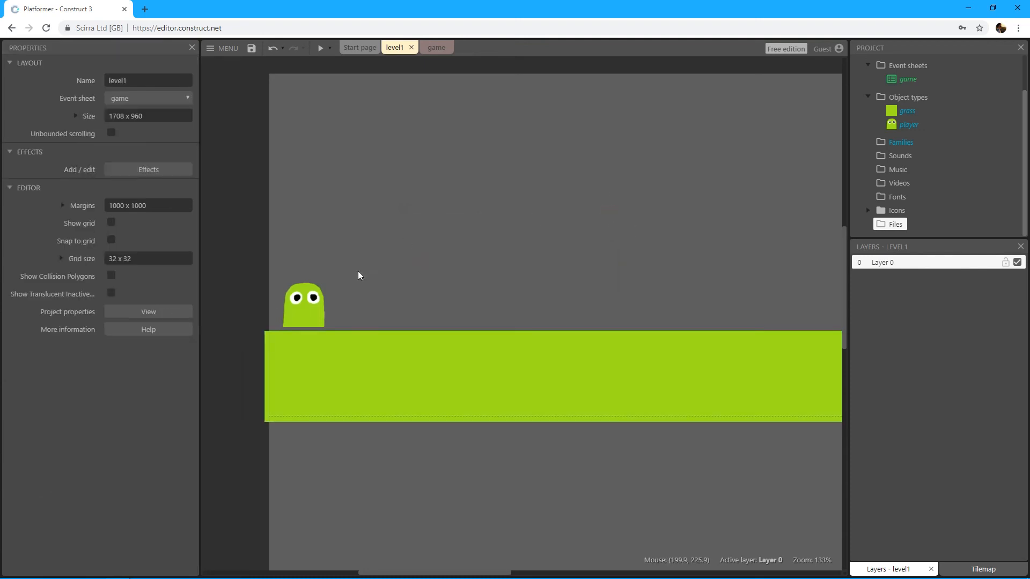
Step: Add the Platform movement behavior to the player sprite
left_click(304, 310)
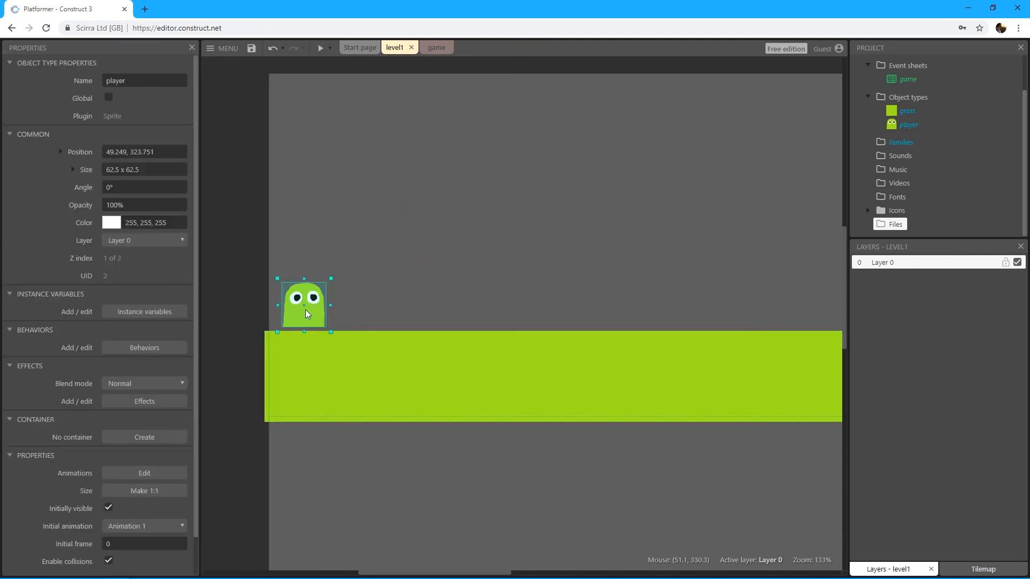
left_click(146, 350)
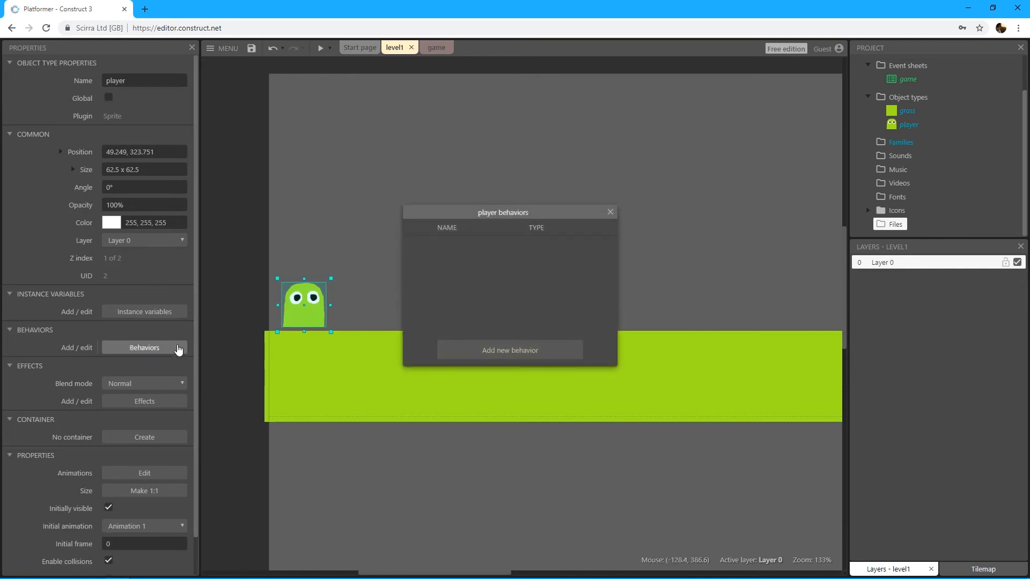
left_click(523, 352)
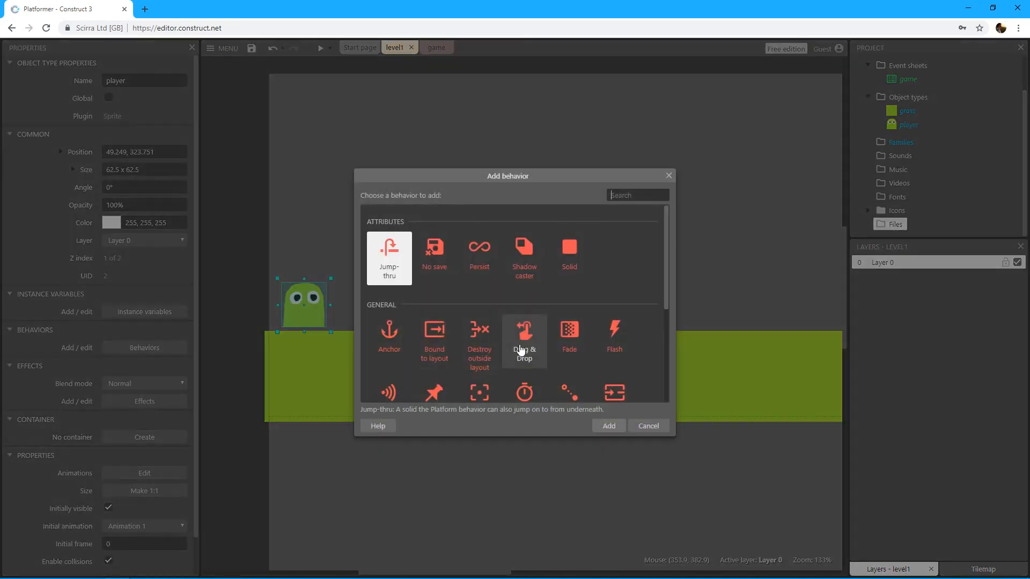
scroll(608, 296, "down", 3)
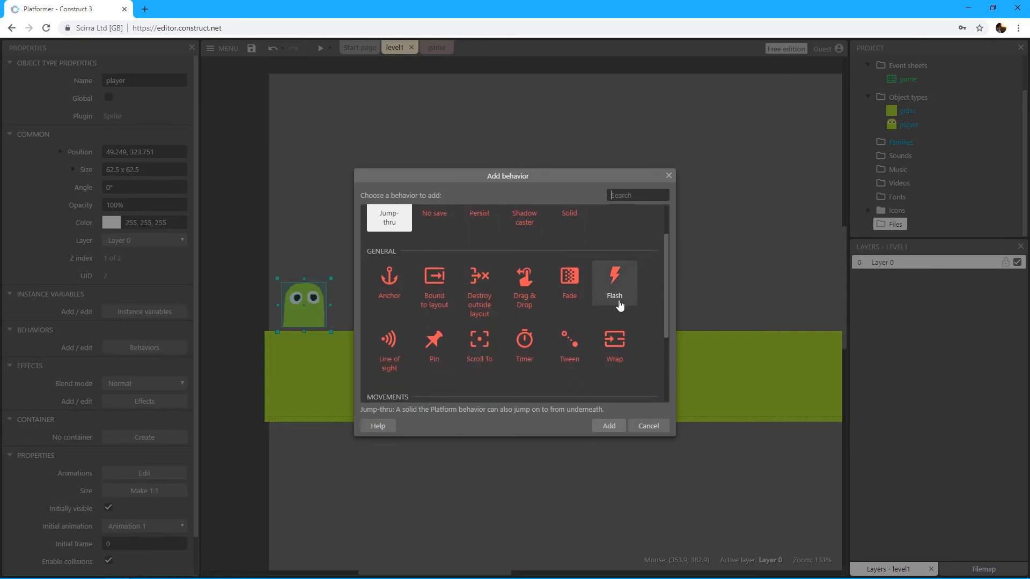
scroll(599, 314, "down", 1)
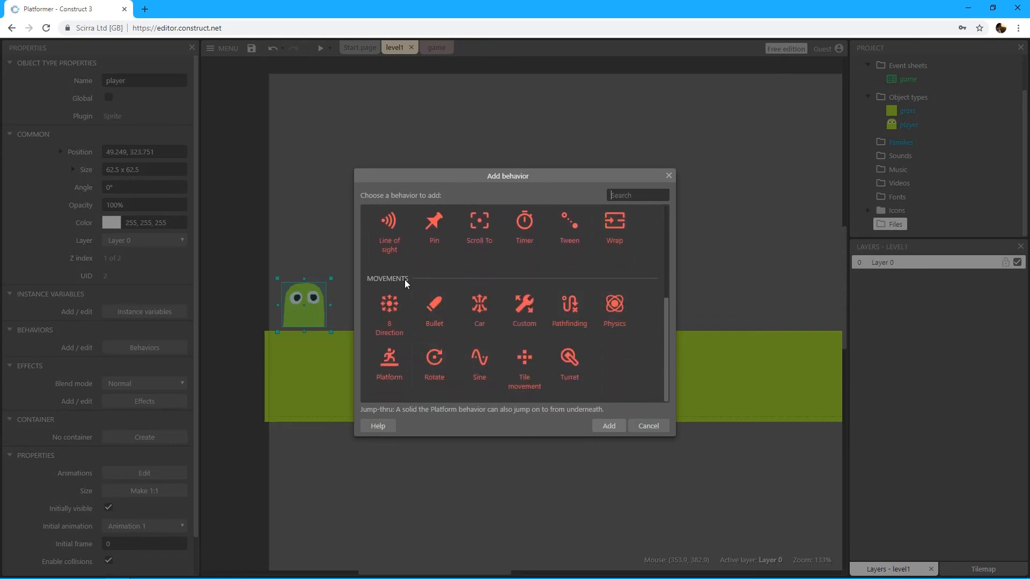
left_click(388, 362)
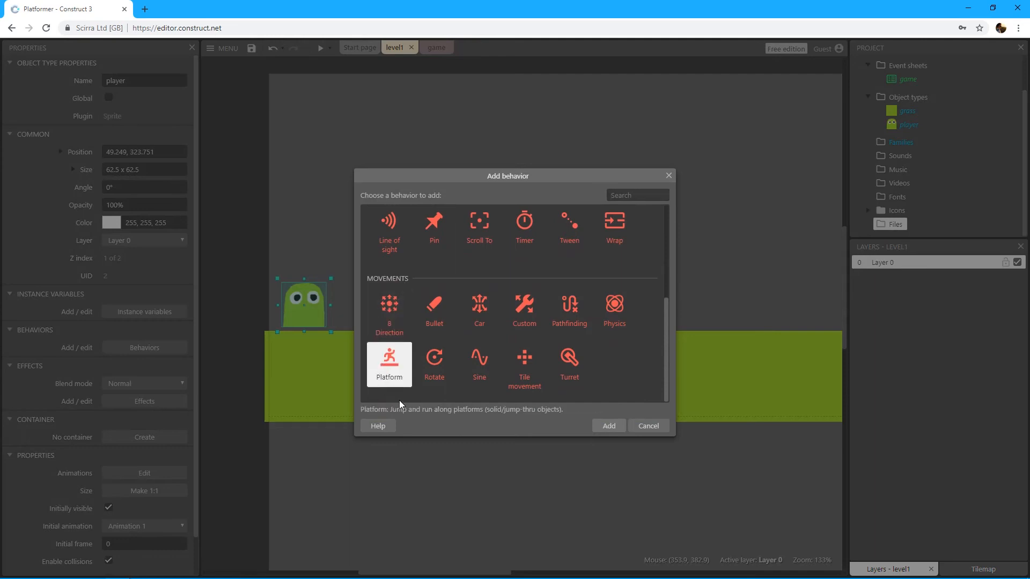
double_click(388, 364)
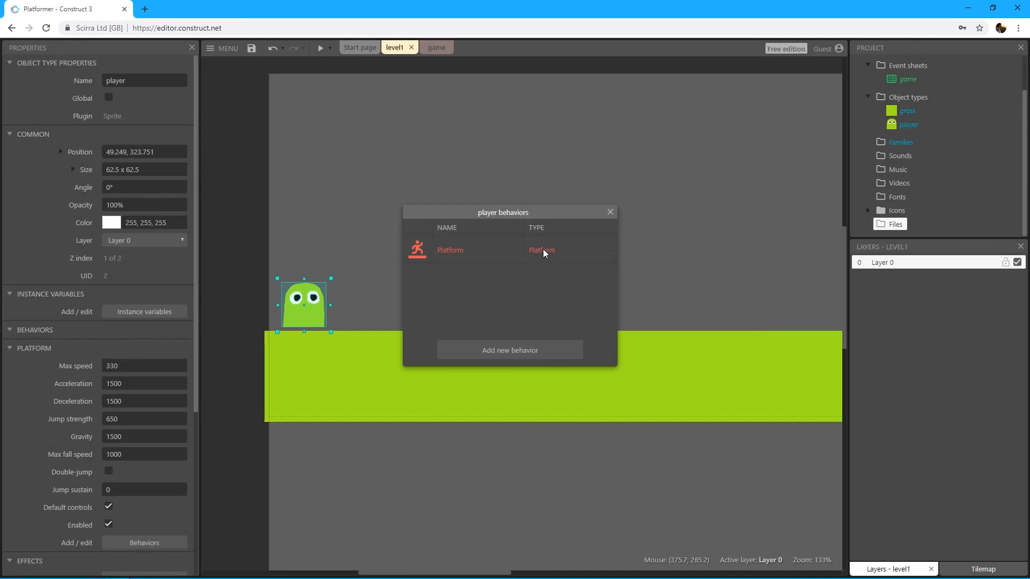
left_click(611, 212)
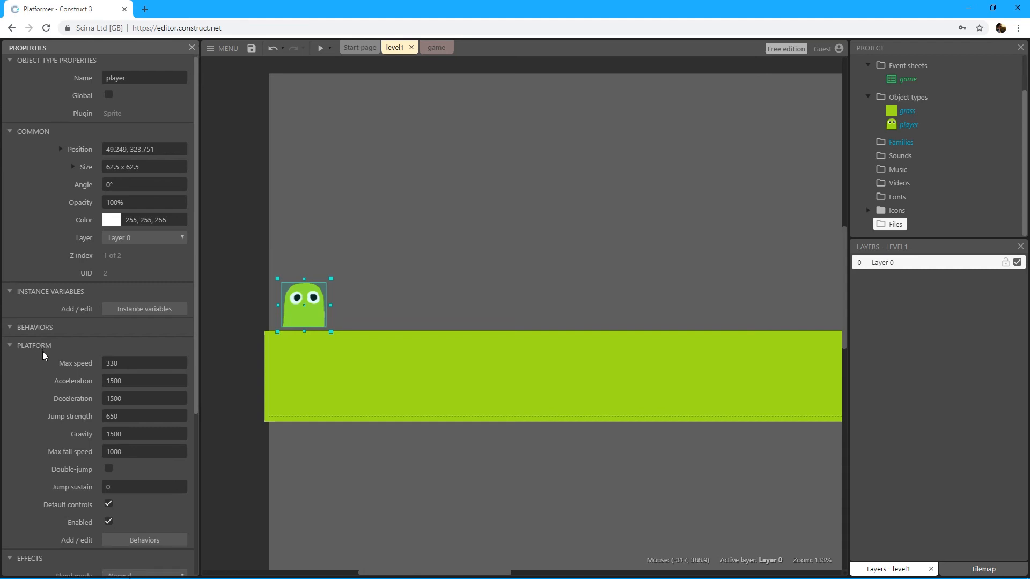
Step: Examine the player's Platform behavior settings, such as speed, acceleration, jump strength and gravity
scroll(43, 352, "down", 1)
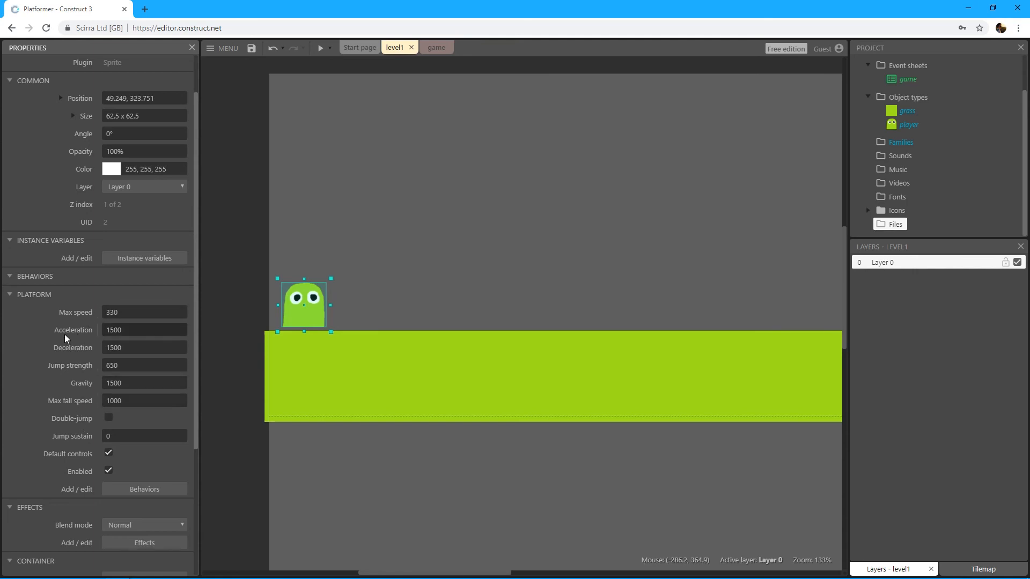
middle_click_drag(236, 322, 244, 352)
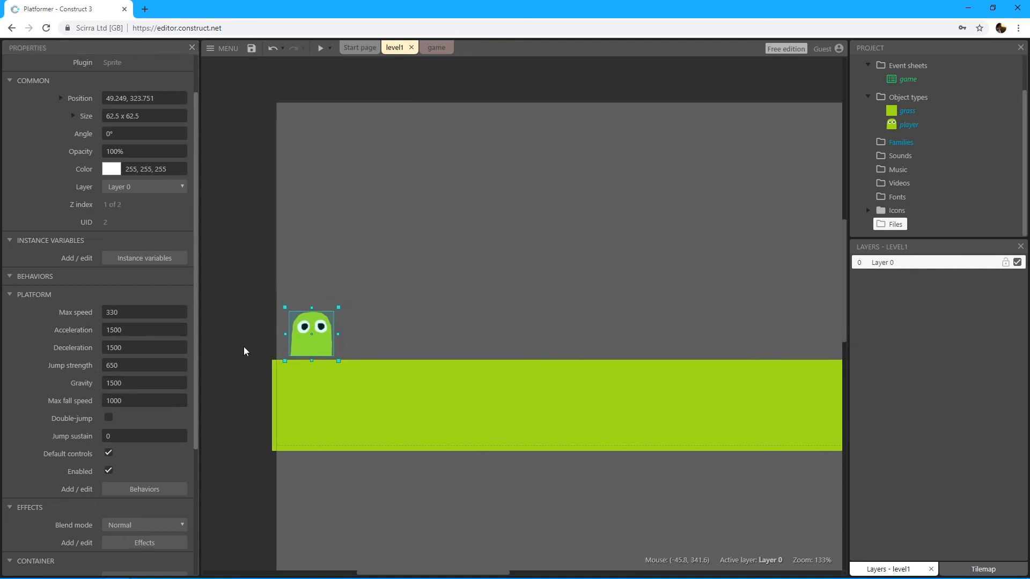
middle_click_drag(385, 351, 368, 356)
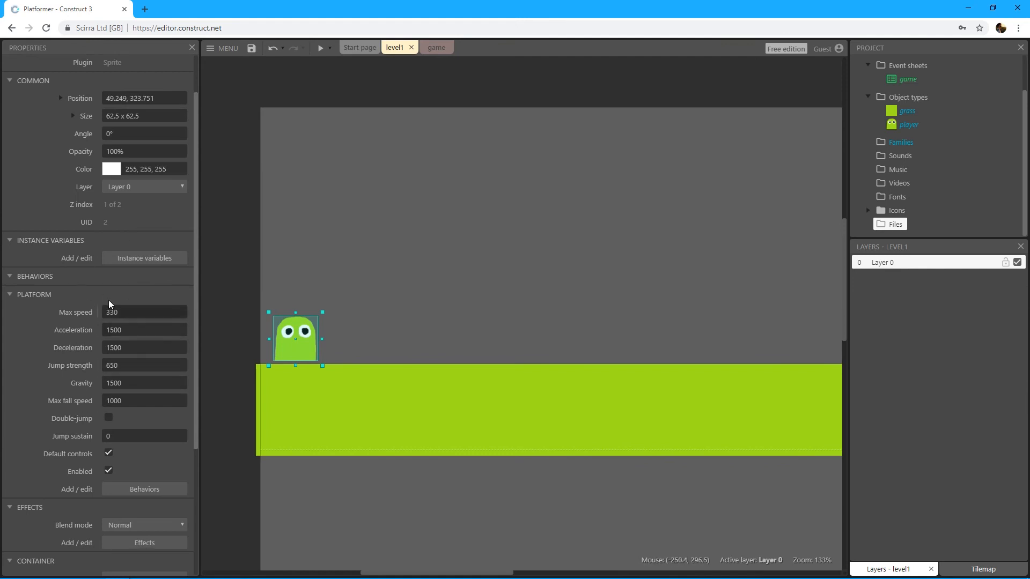
middle_click_drag(407, 292, 397, 268)
left_click(350, 158)
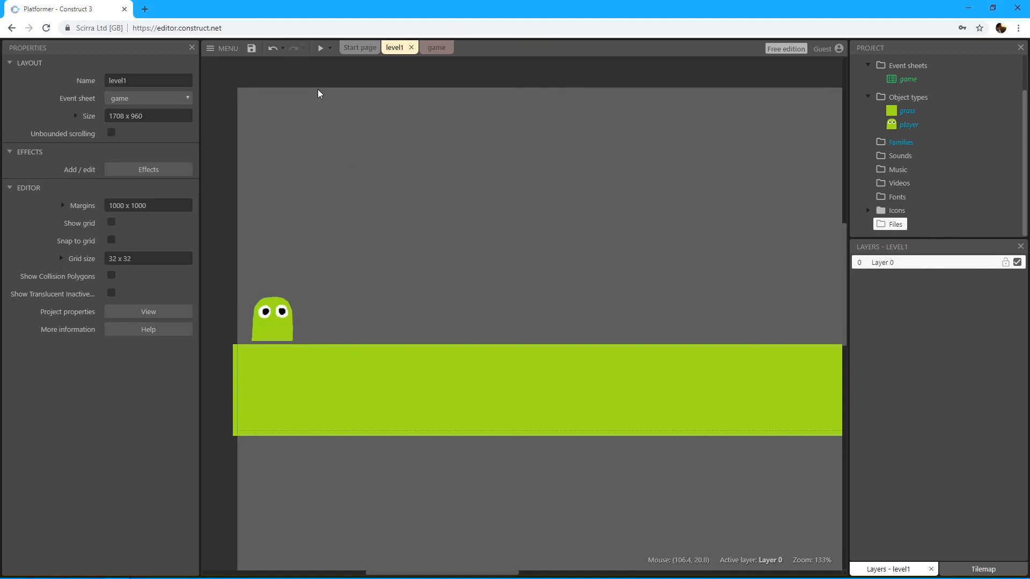
Step: Preview the level1 layout and test running the player both ways along the grass and jumping
left_click(321, 49)
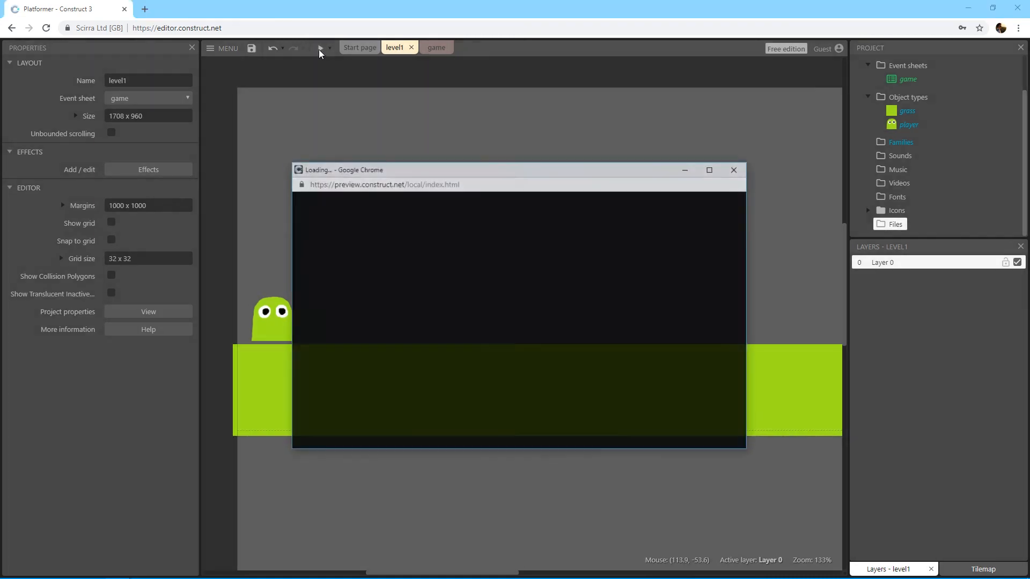
left_click_drag(406, 171, 390, 152)
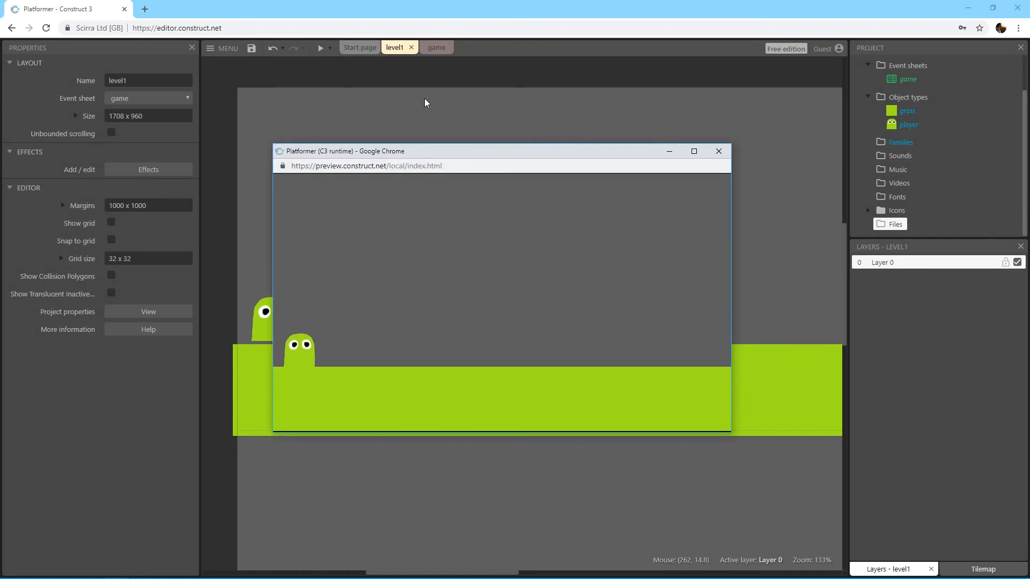
key("Right")
key("Left")
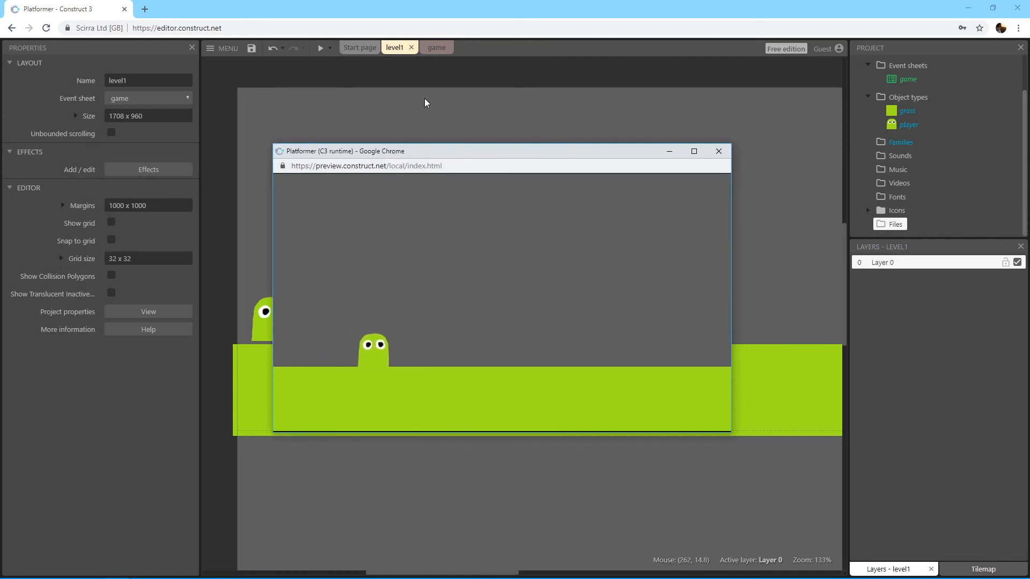
key("Right")
key("Right")
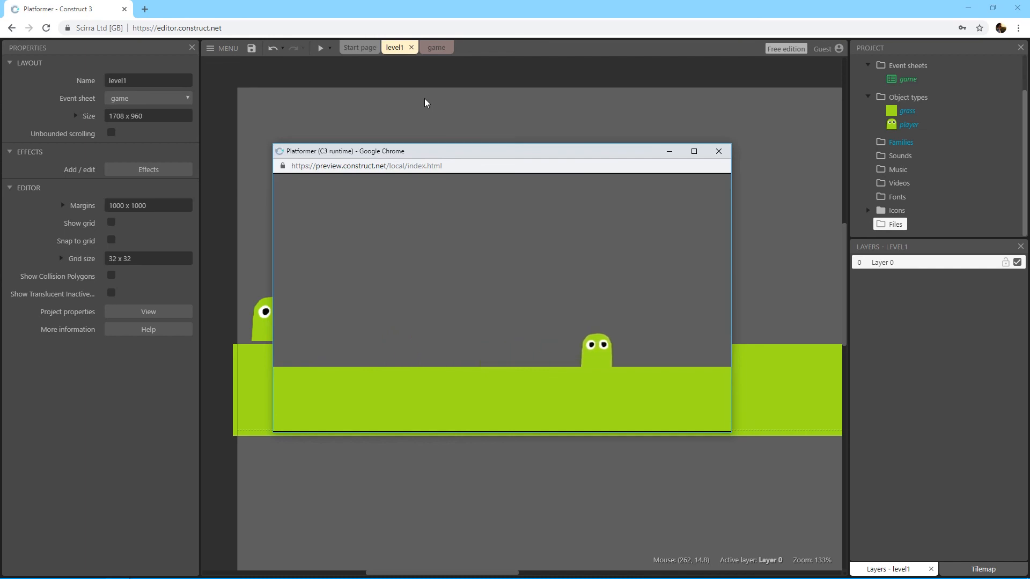
key("Left")
key("Right")
key("Up")
key("Left")
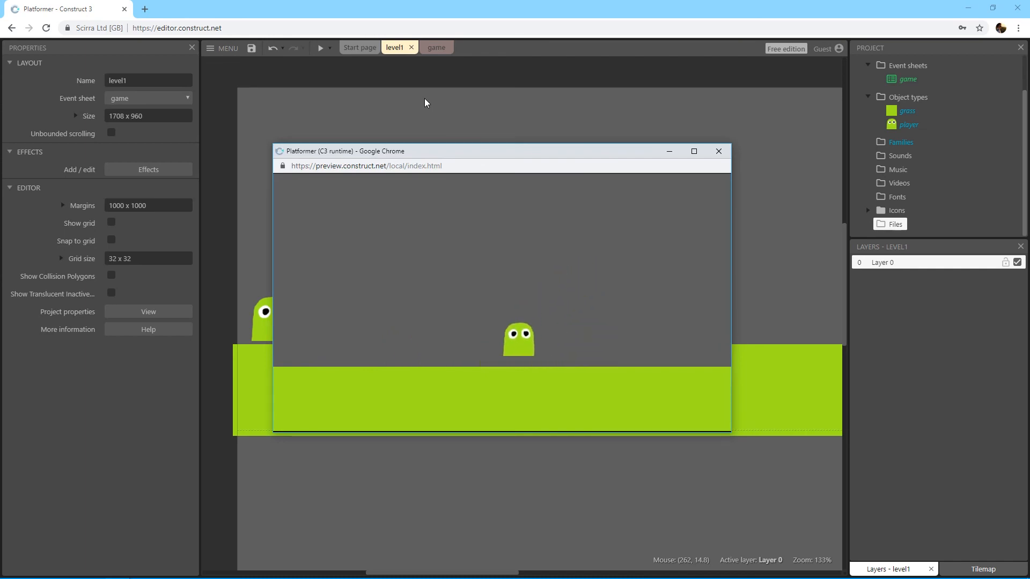
key("Up")
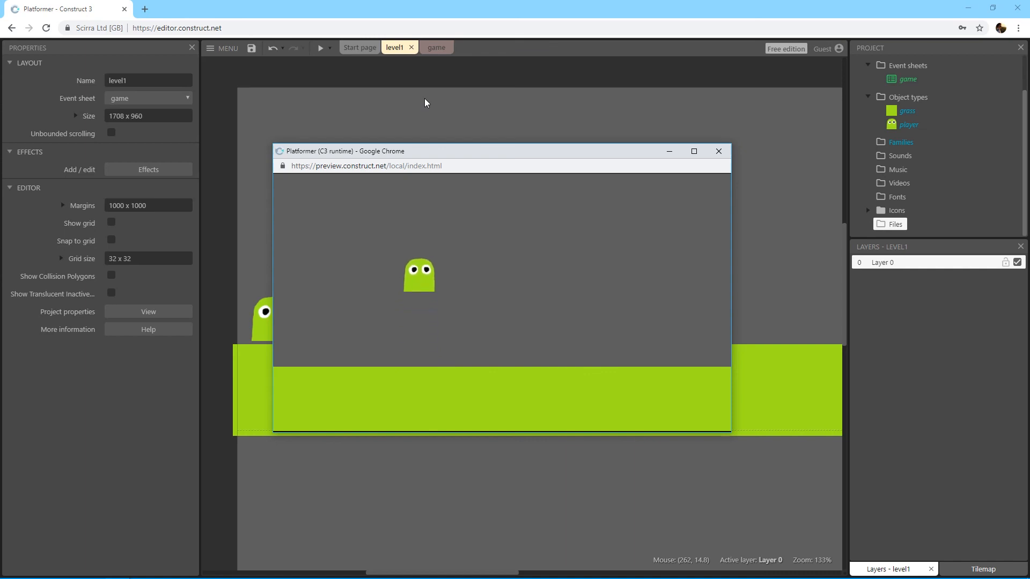
key("Right")
key("Up")
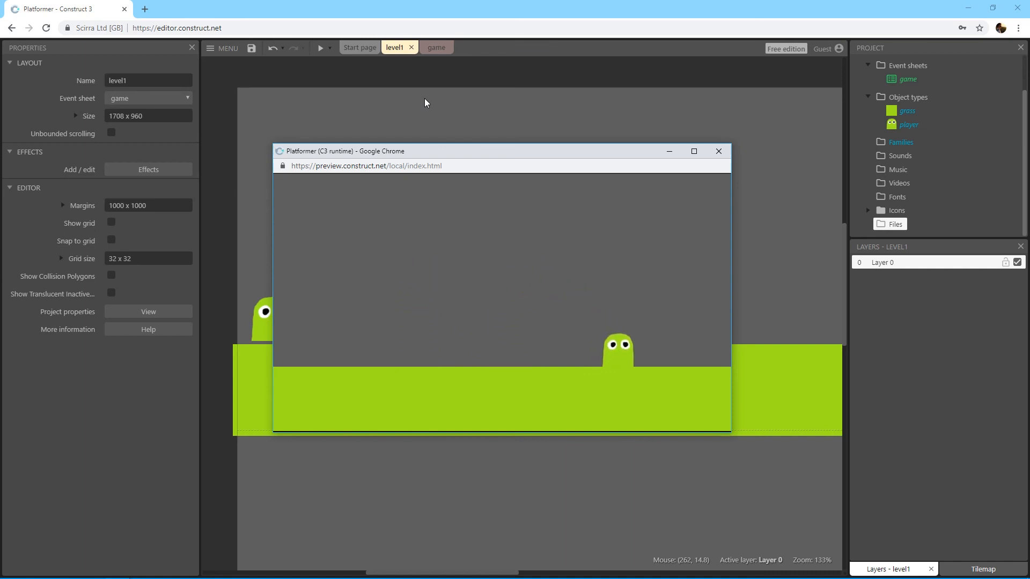
key("Left")
key("Up")
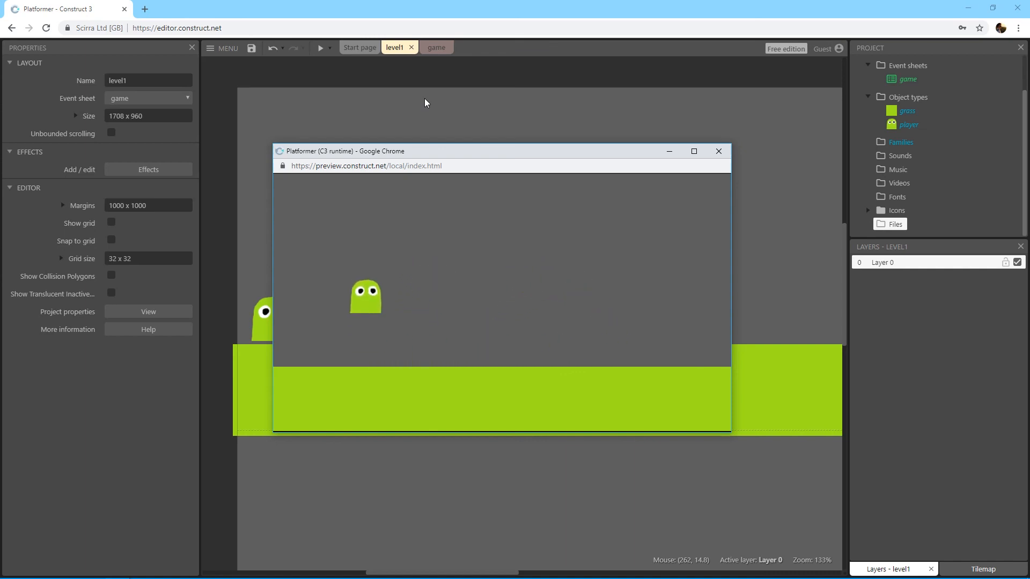
key("Right")
key("Left")
key("Right")
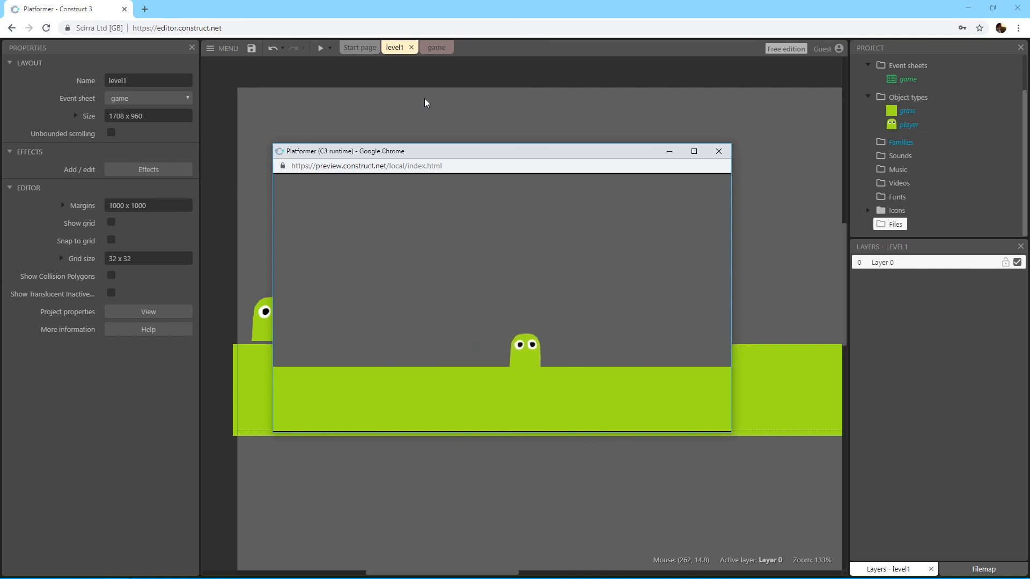
key("Left")
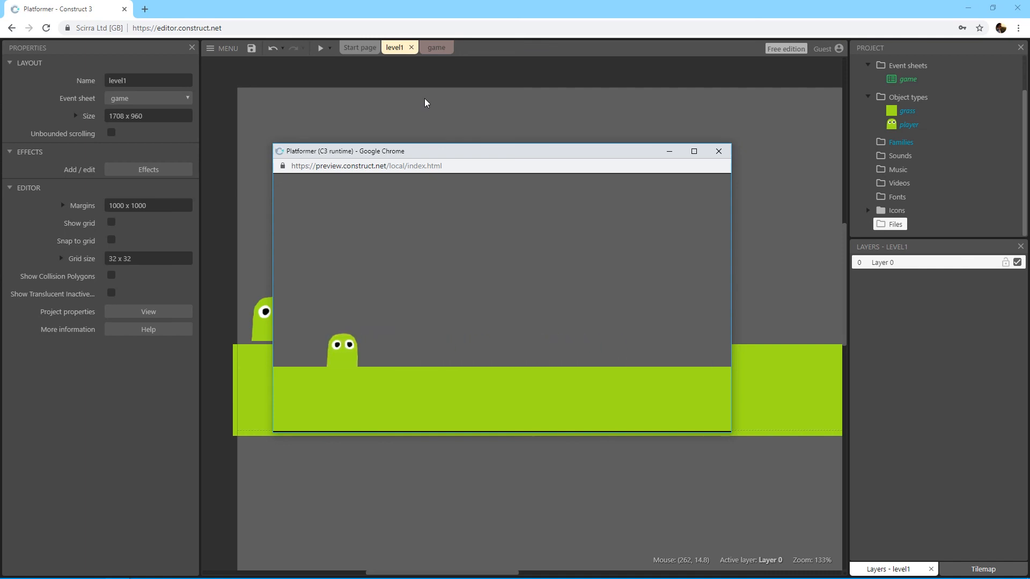
key("Left")
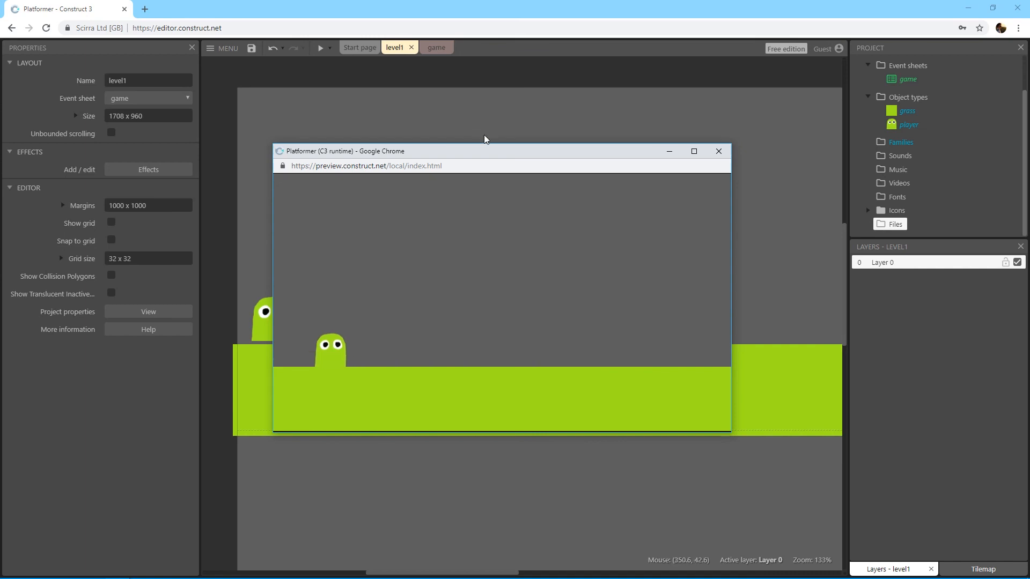
Step: Reposition the preview window, test the player's running and jumping once more, and close the preview
left_click_drag(485, 148, 438, 162)
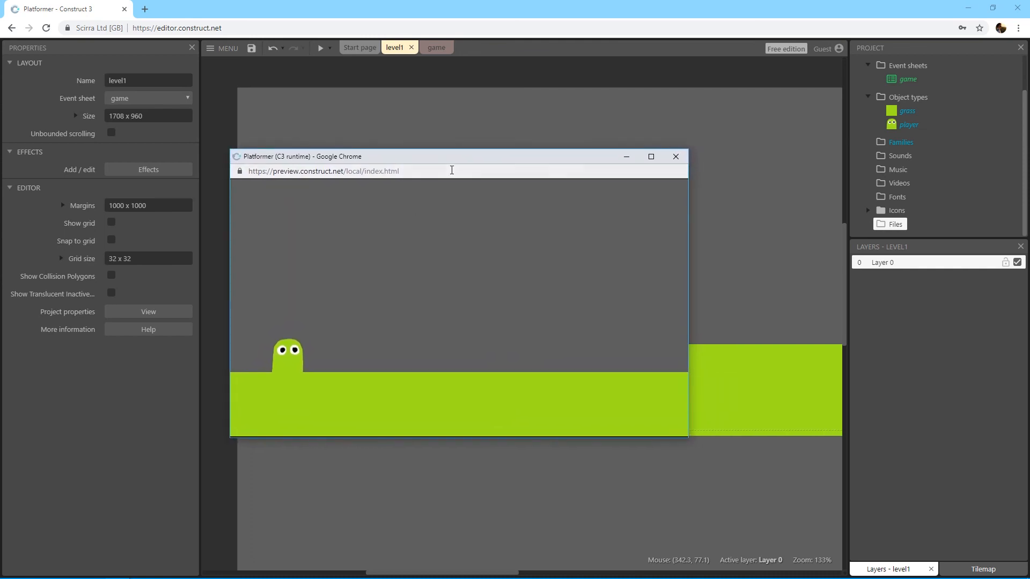
key("Right")
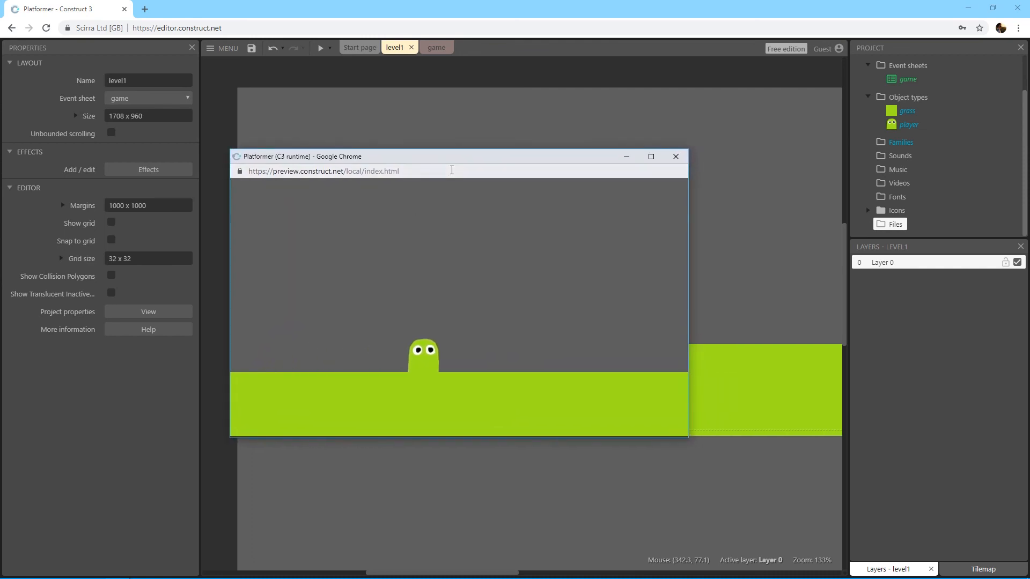
key("Right")
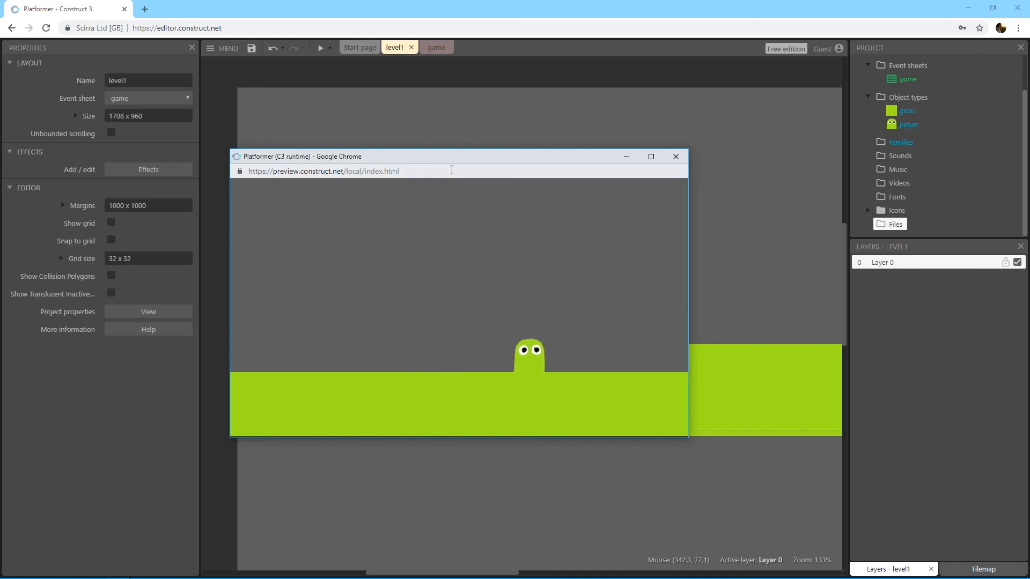
key("Up")
key("Left")
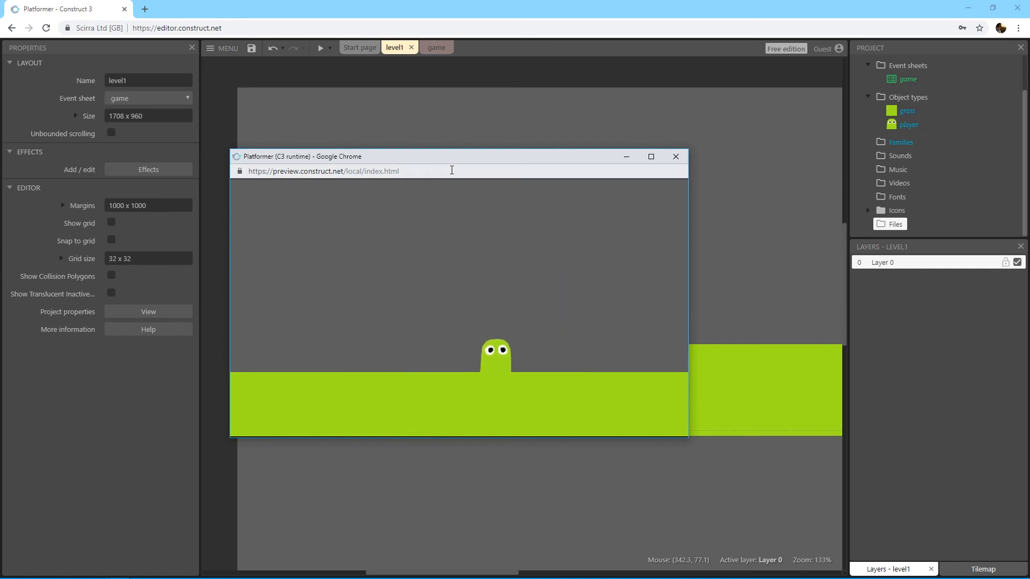
key("Left")
key("Right")
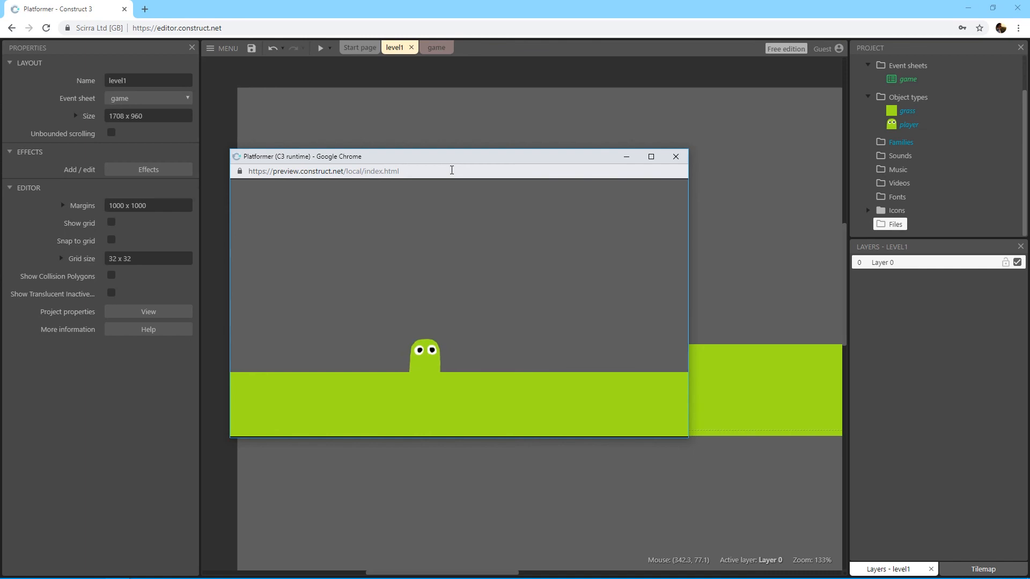
left_click(677, 159)
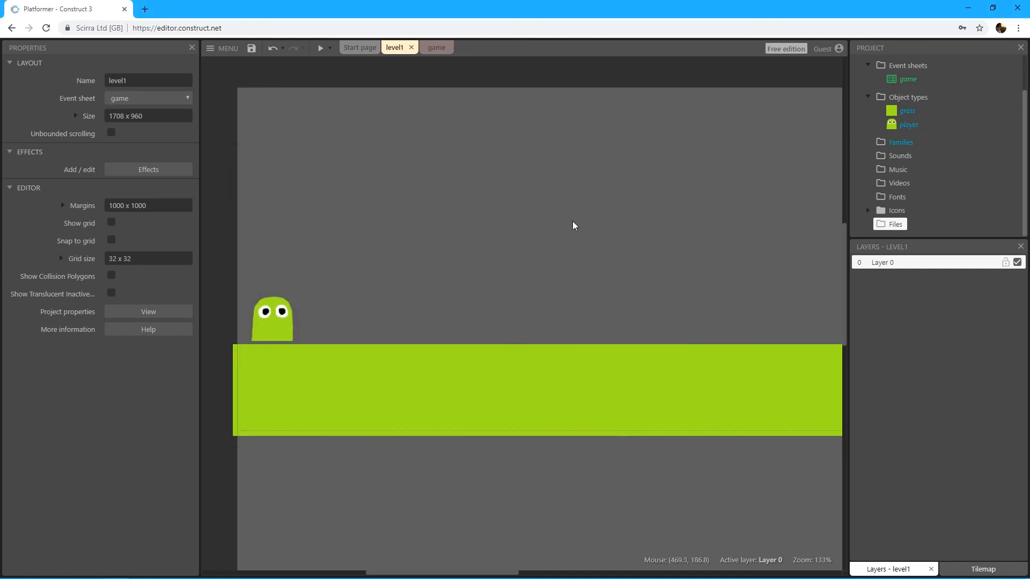
middle_click_drag(573, 222, 555, 236)
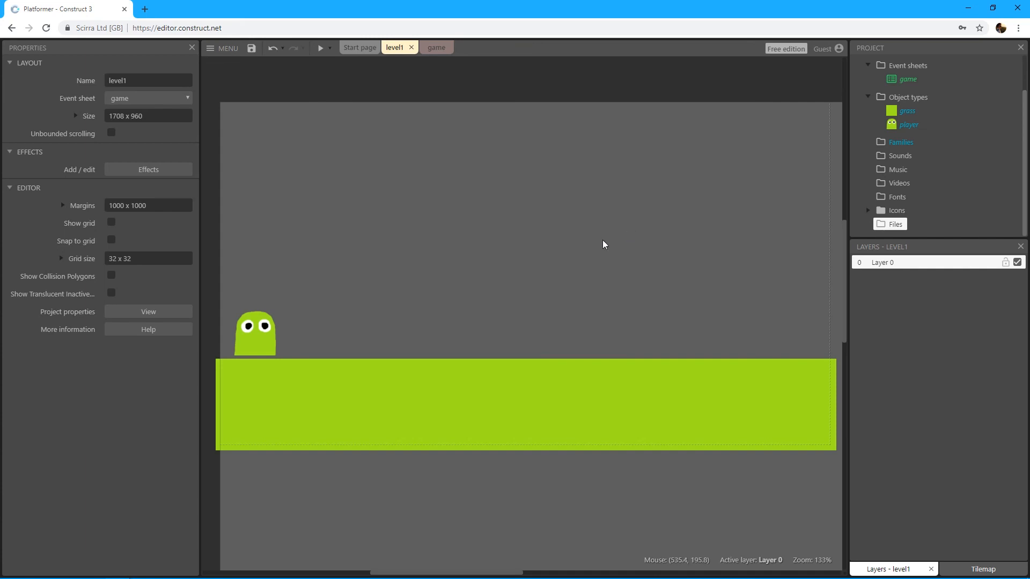
mouse_move(568, 230)
middle_mouse_down()
mouse_move(572, 242)
mouse_move(558, 224)
middle_mouse_up()
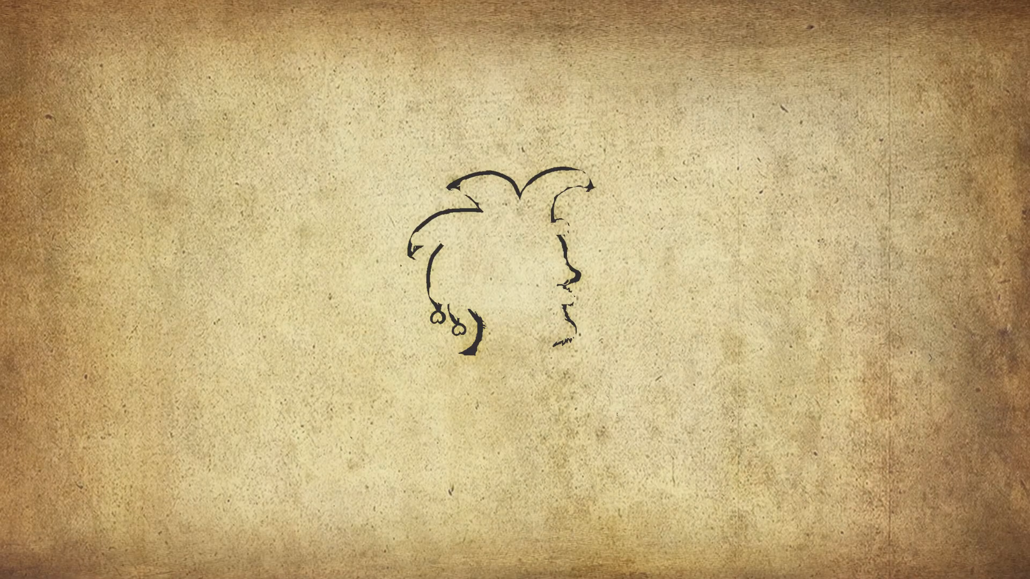